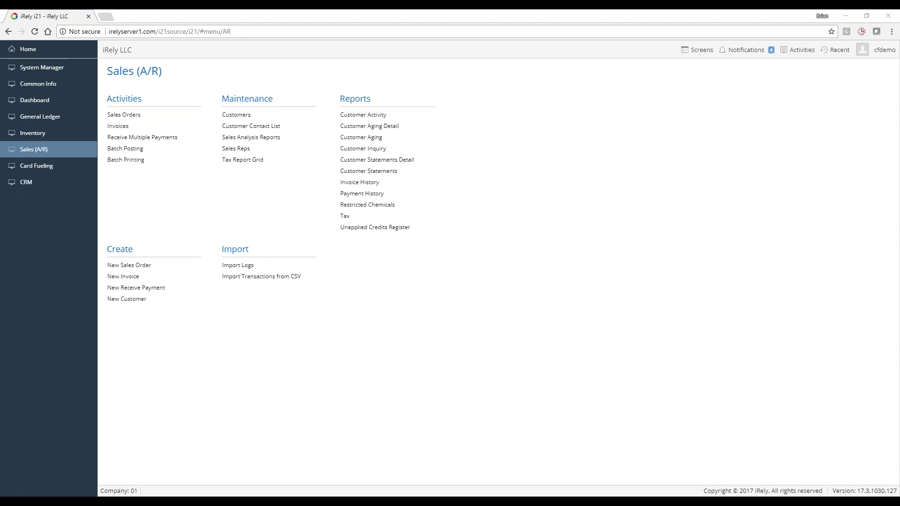
In System Manager, check Company Configuration, then open the AFS USER - Card Fueling Plus user role
{"action": "left_click", "coordinate": [47, 70]}
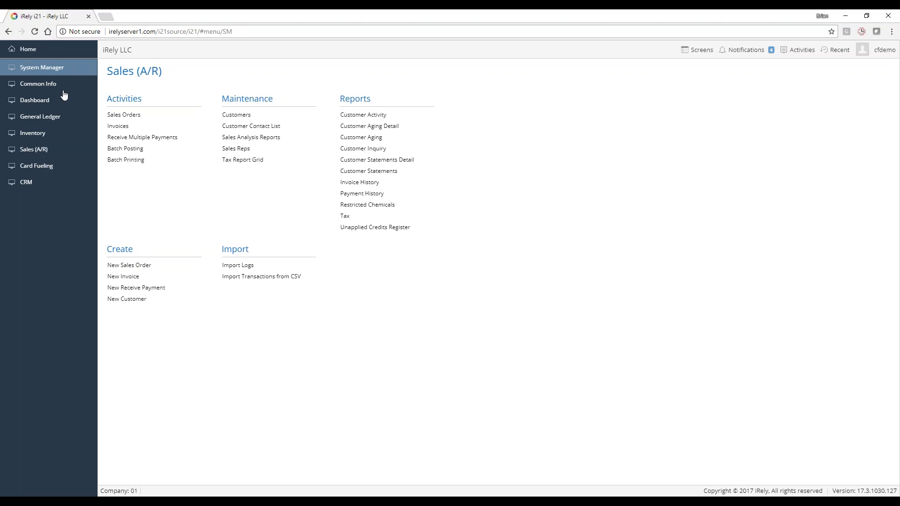
{"action": "left_click", "coordinate": [143, 150]}
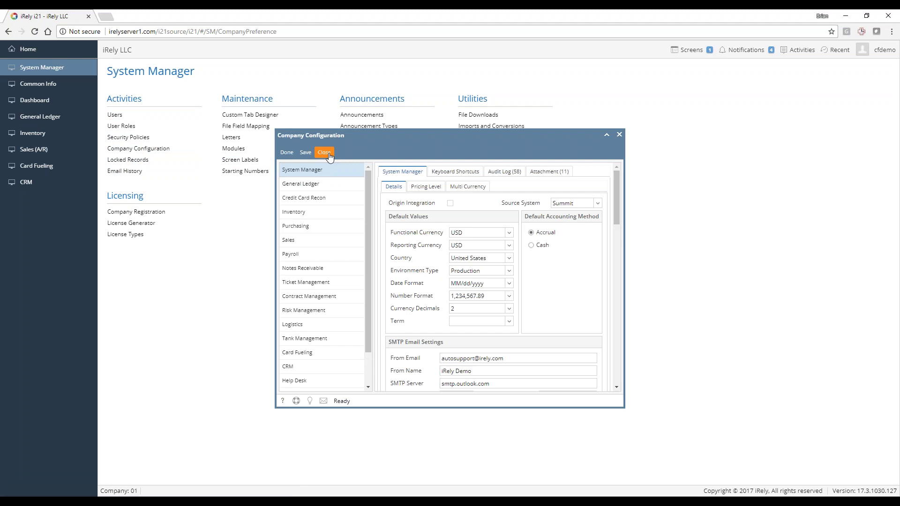
{"action": "left_click", "coordinate": [326, 153]}
{"action": "left_click", "coordinate": [126, 126]}
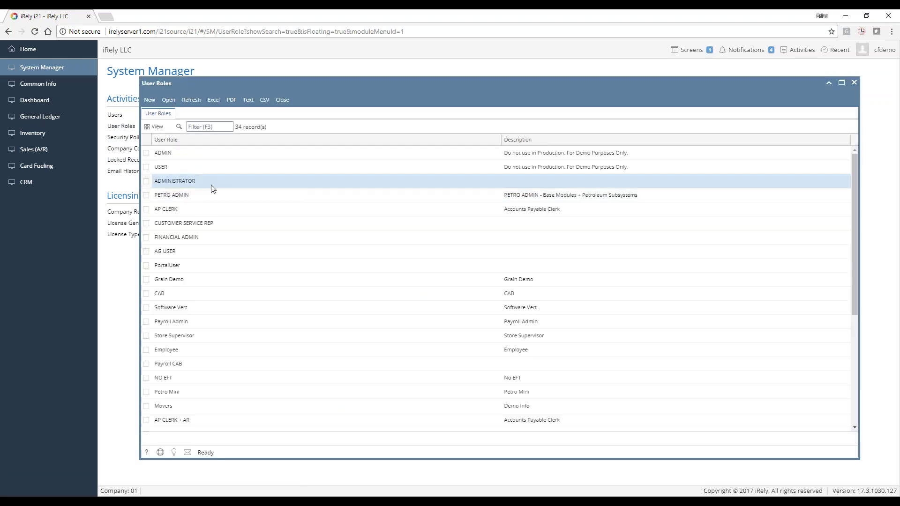
{"action": "scroll", "coordinate": [190, 279], "scroll_direction": "down", "scroll_amount": 5}
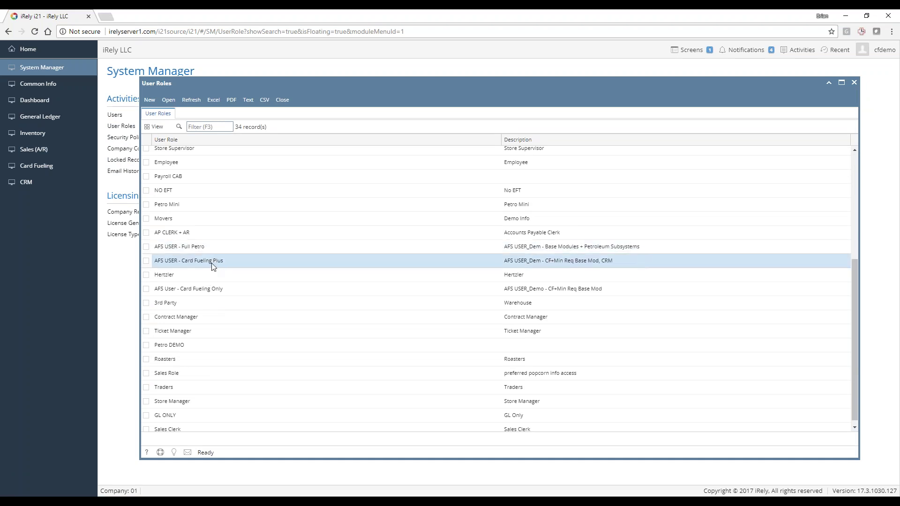
{"action": "double_click", "coordinate": [212, 263]}
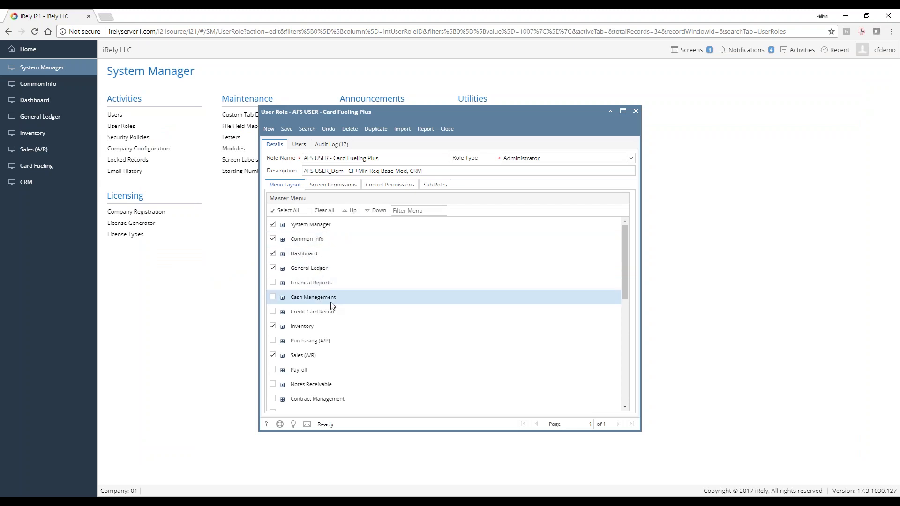
Enable Receive Payments, Calculate Service Charge and Service Charge Invoice under Sales (A/R) Activities
{"action": "scroll", "coordinate": [314, 310], "scroll_direction": "down", "scroll_amount": 1}
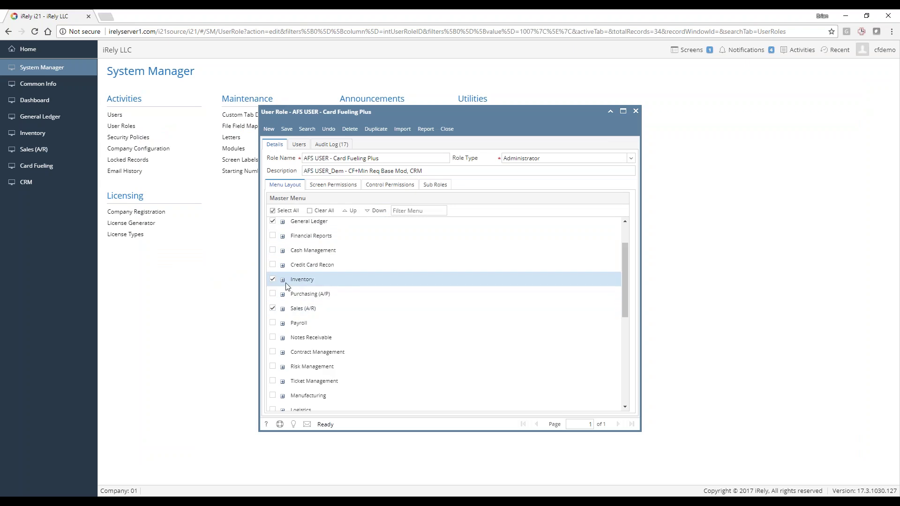
{"action": "left_click", "coordinate": [282, 309]}
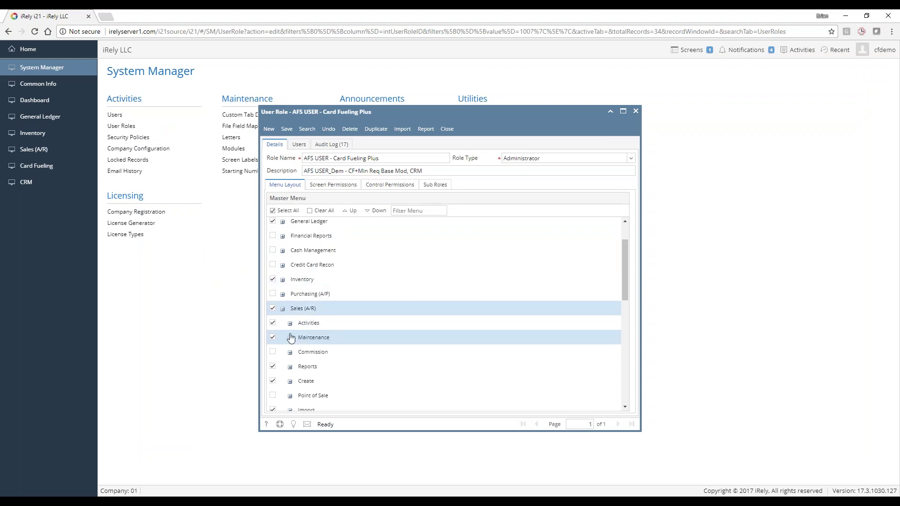
{"action": "left_click", "coordinate": [290, 323]}
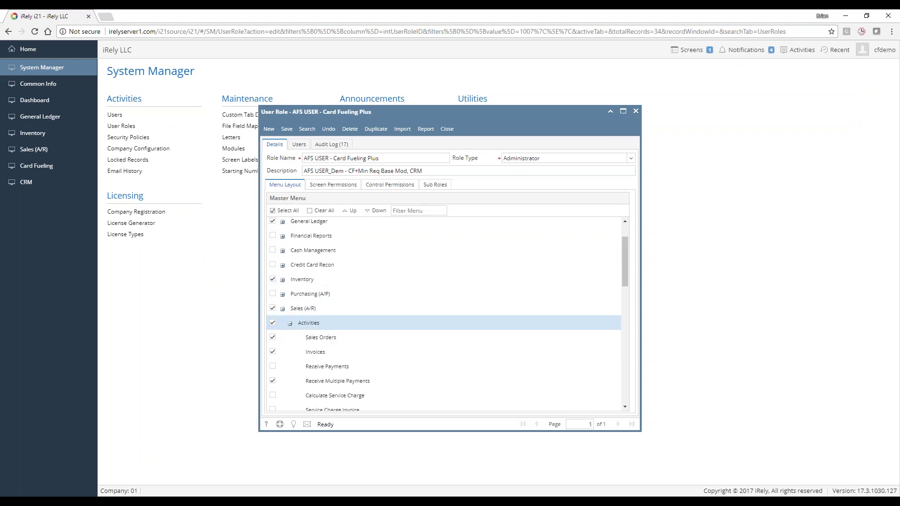
{"action": "left_click", "coordinate": [273, 367]}
{"action": "scroll", "coordinate": [373, 356], "scroll_direction": "down", "scroll_amount": 1}
{"action": "left_click", "coordinate": [273, 349]}
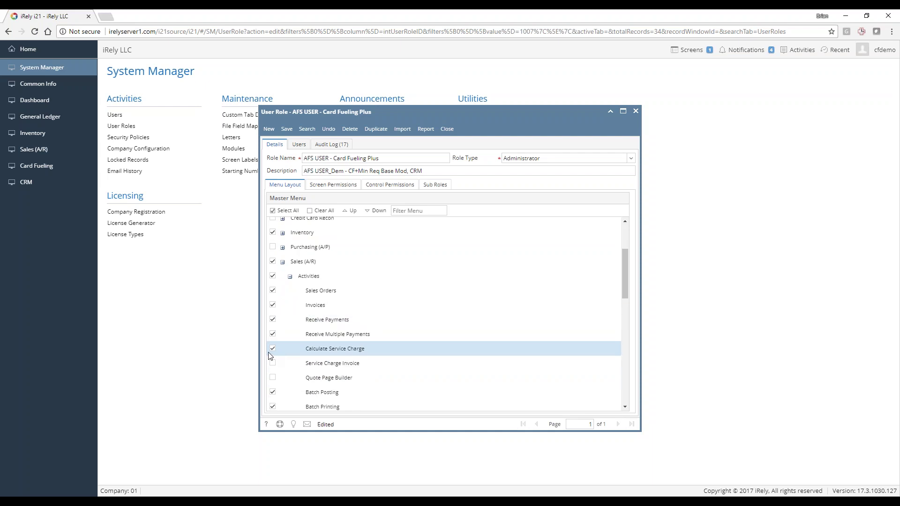
{"action": "left_click", "coordinate": [273, 363]}
Enable Account Status Codes, Customer Groups and Service Charges under Maintenance, and save the role
{"action": "scroll", "coordinate": [356, 356], "scroll_direction": "down", "scroll_amount": 2}
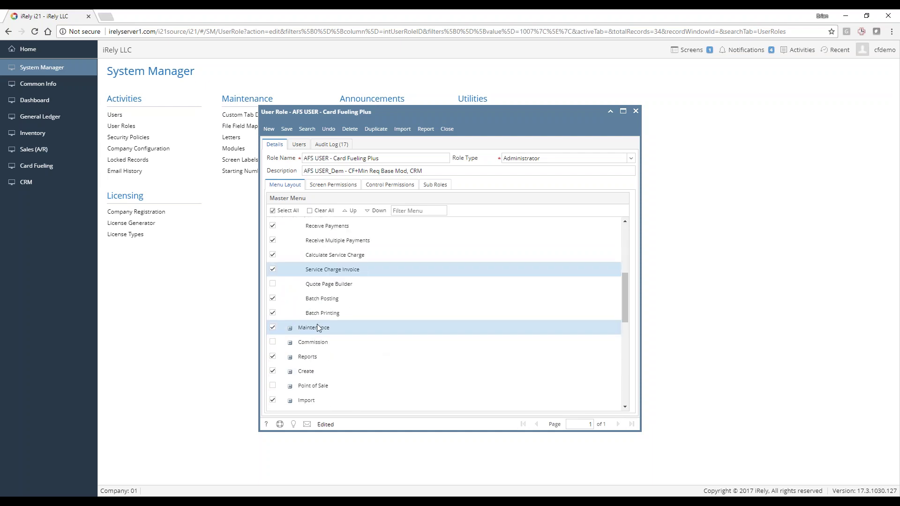
{"action": "left_click", "coordinate": [290, 328]}
{"action": "scroll", "coordinate": [335, 340], "scroll_direction": "down", "scroll_amount": 1}
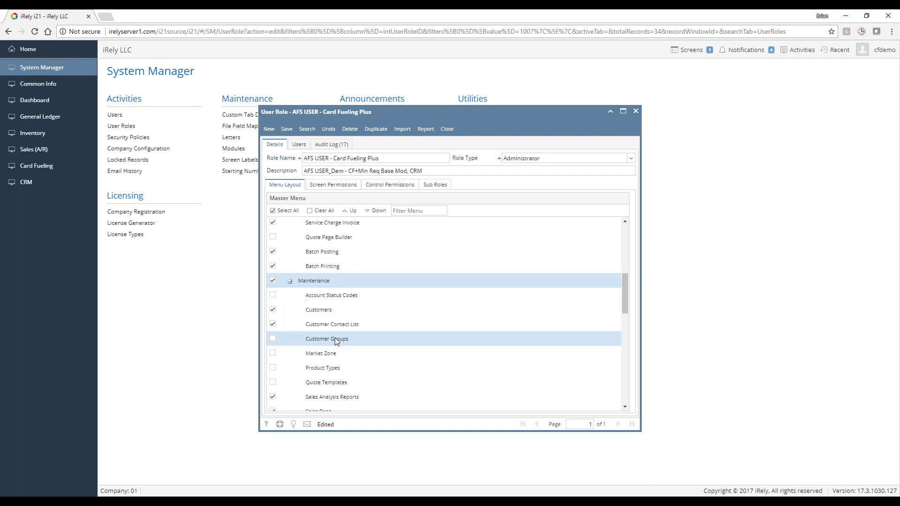
{"action": "left_click", "coordinate": [272, 295]}
{"action": "left_click", "coordinate": [274, 338]}
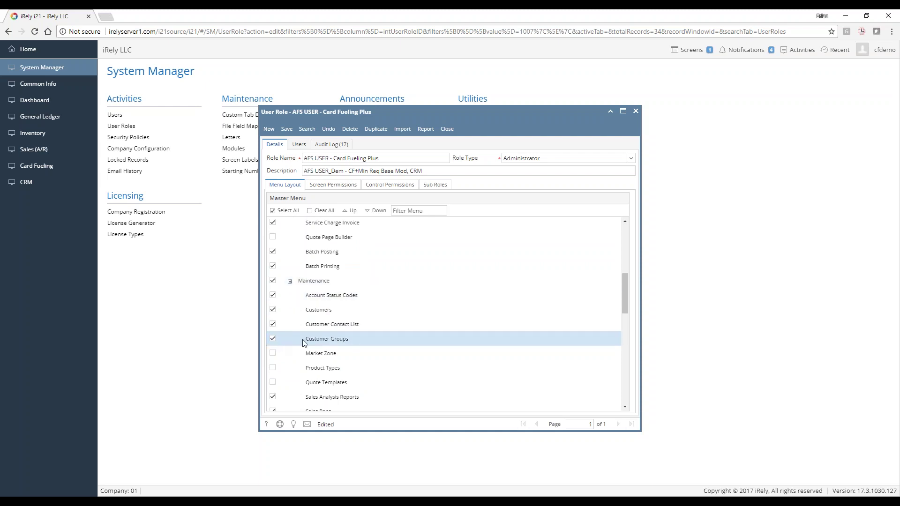
{"action": "scroll", "coordinate": [282, 339], "scroll_direction": "down", "scroll_amount": 1}
{"action": "scroll", "coordinate": [310, 352], "scroll_direction": "down", "scroll_amount": 1}
{"action": "left_click", "coordinate": [273, 331]}
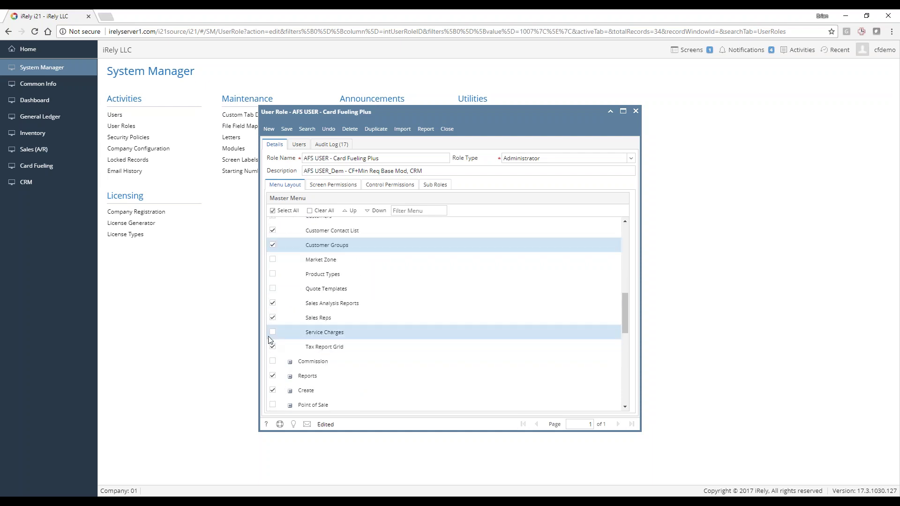
{"action": "scroll", "coordinate": [397, 346], "scroll_direction": "down", "scroll_amount": 2}
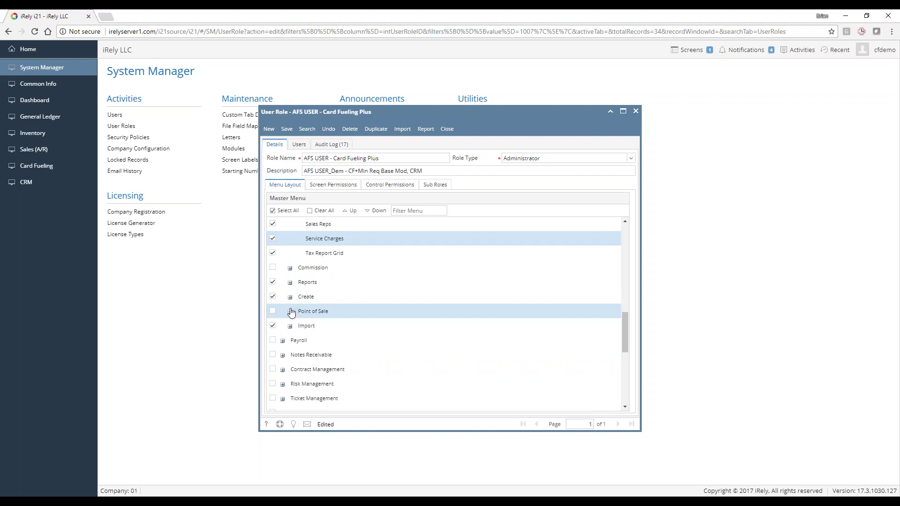
{"action": "left_click", "coordinate": [290, 132]}
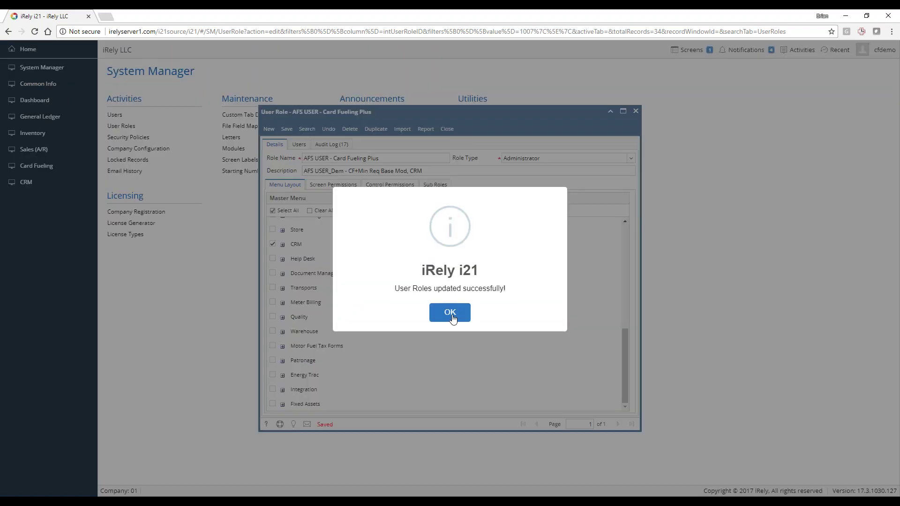
{"action": "left_click", "coordinate": [451, 310]}
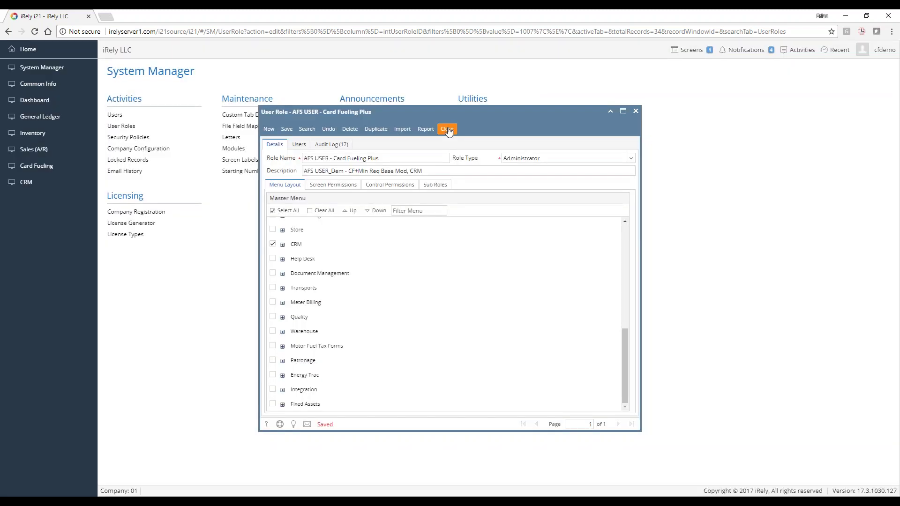
Close the user role and go from Home to the Sales (A/R) menu
{"action": "left_click", "coordinate": [447, 129]}
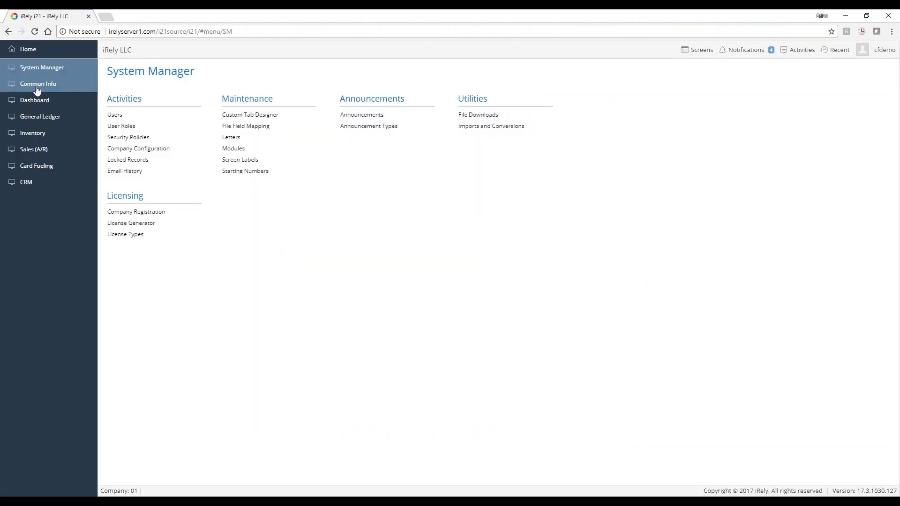
{"action": "left_click", "coordinate": [27, 53]}
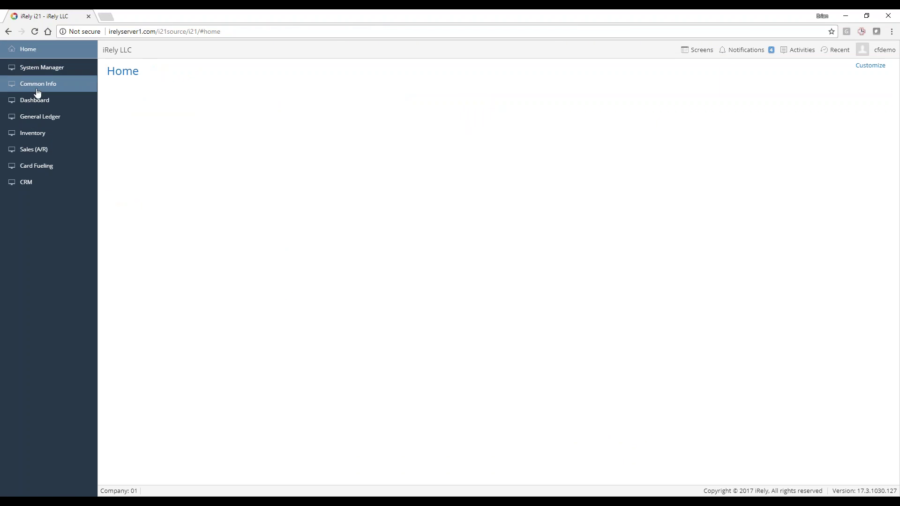
{"action": "left_click", "coordinate": [32, 166]}
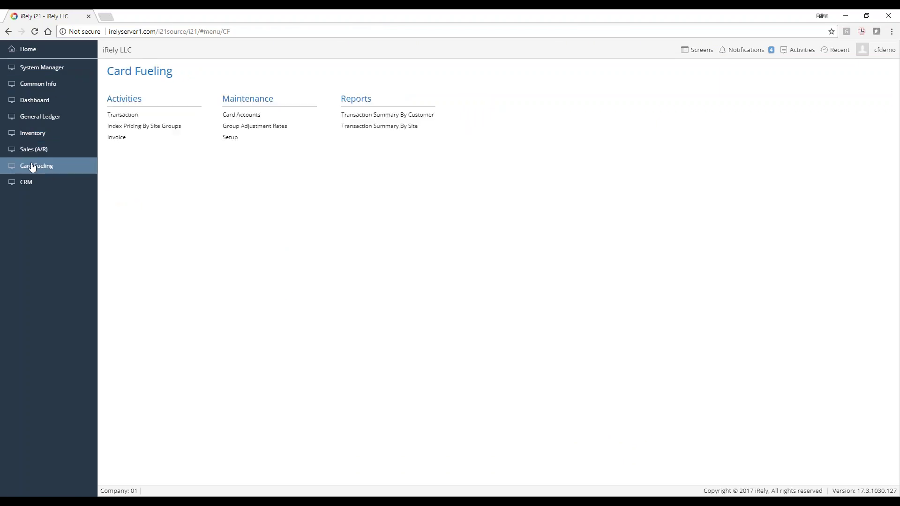
{"action": "left_click", "coordinate": [32, 153]}
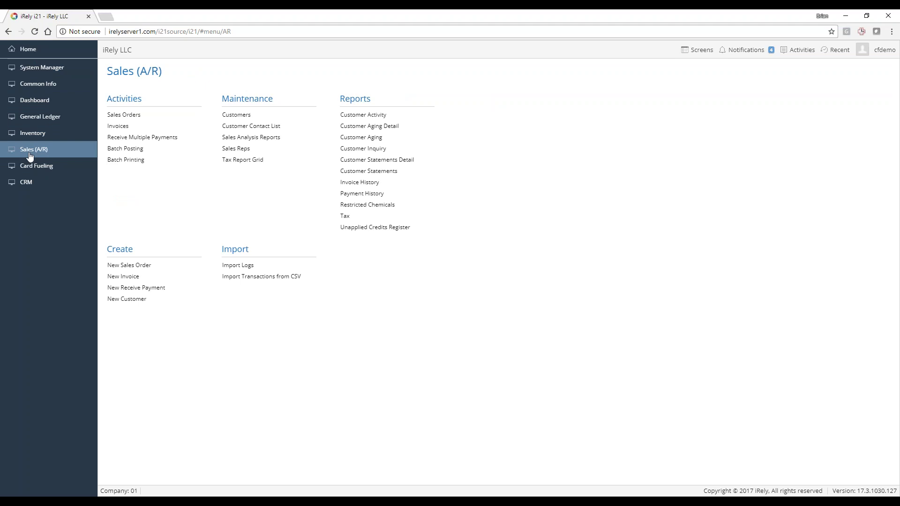
Reload i21 and sign back in with the user name and password
{"action": "left_click", "coordinate": [487, 34]}
{"action": "key", "text": "Return"}
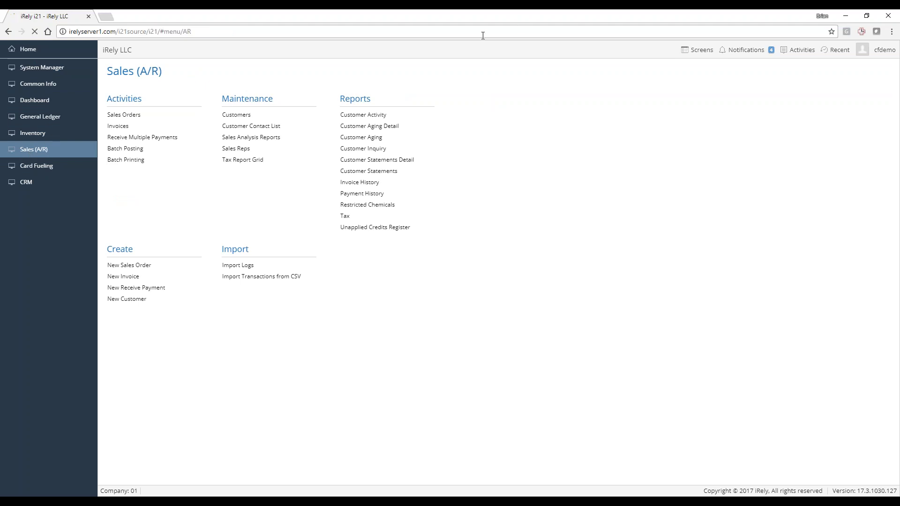
{"action": "type", "text": "cf"}
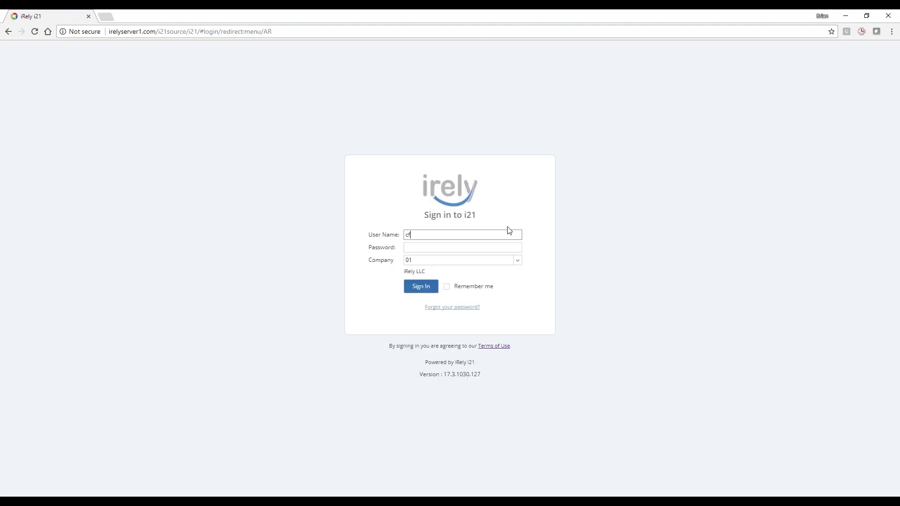
{"action": "type", "text": "demo"}
{"action": "key", "text": "Tab"}
{"action": "type", "text": "i"}
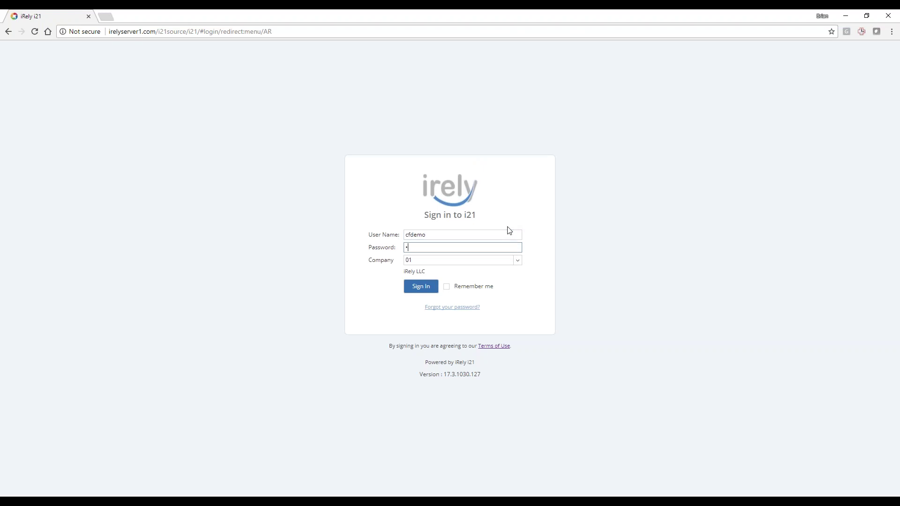
{"action": "type", "text": "21"}
{"action": "key", "text": "Return"}
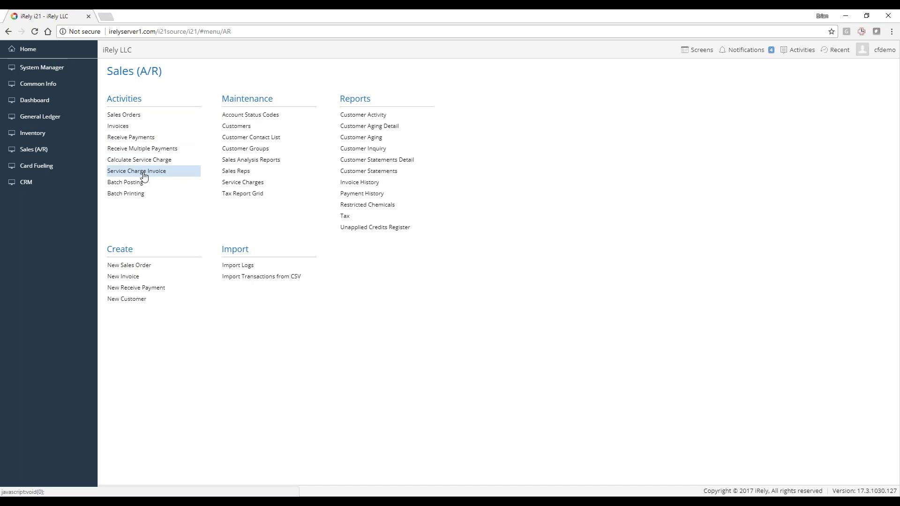
Open the Service Charges list from Sales (A/R) Maintenance
{"action": "left_click", "coordinate": [144, 174]}
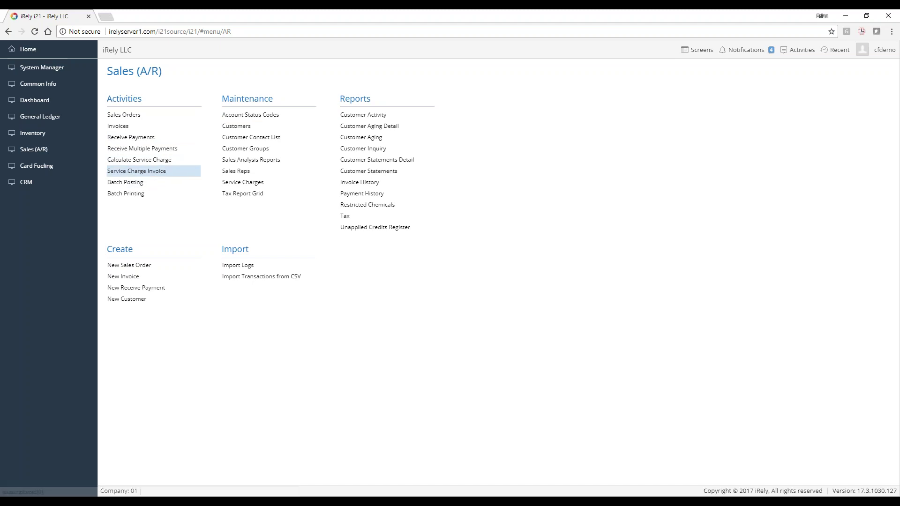
{"action": "left_click", "coordinate": [149, 173]}
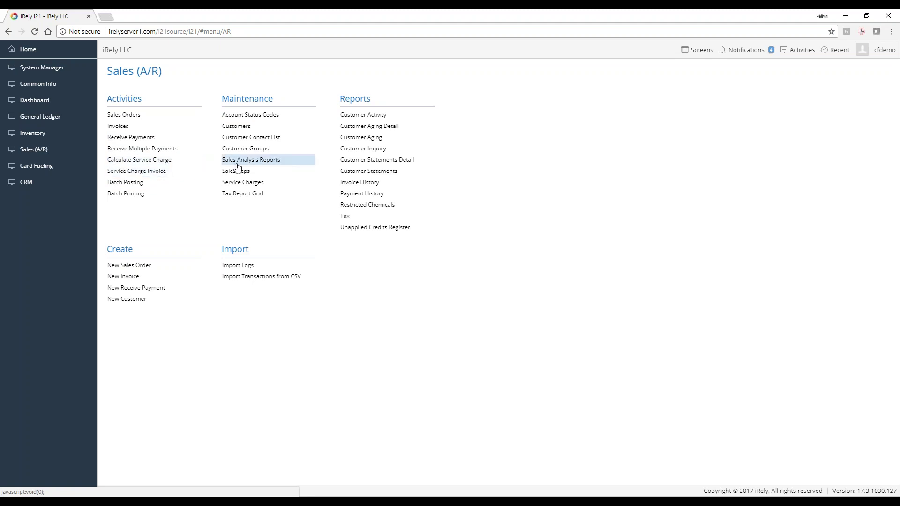
{"action": "left_click", "coordinate": [241, 182]}
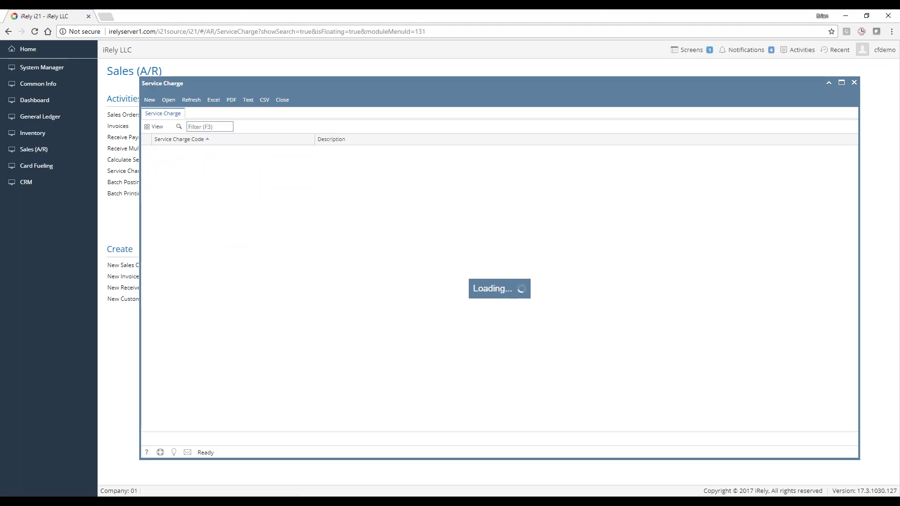
Open service charge 01, confirm its Percent calculation type at 18.00% APR, and close it
{"action": "left_click", "coordinate": [179, 153]}
{"action": "left_click", "coordinate": [170, 103]}
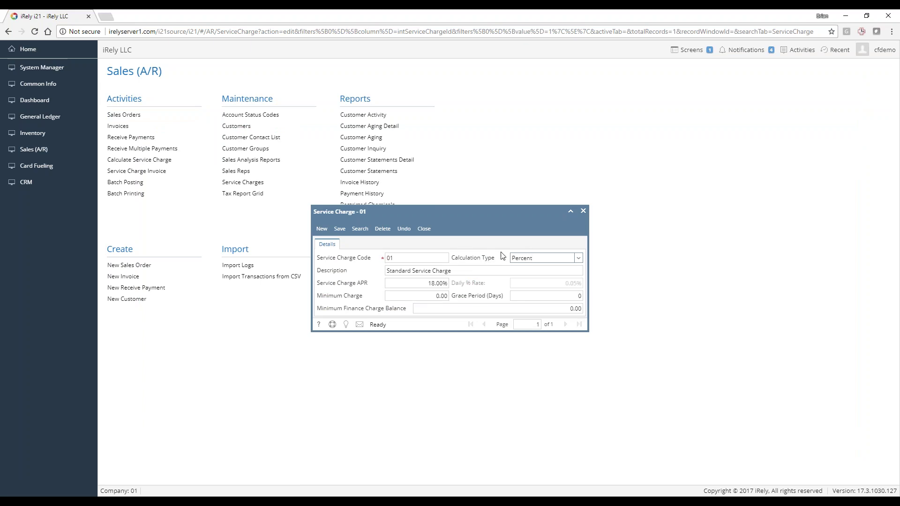
{"action": "left_click", "coordinate": [580, 259]}
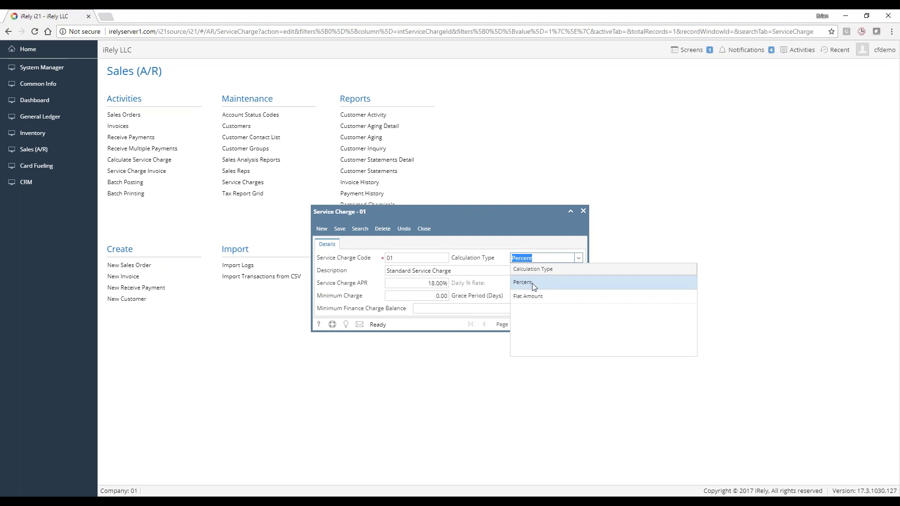
{"action": "left_click", "coordinate": [481, 275]}
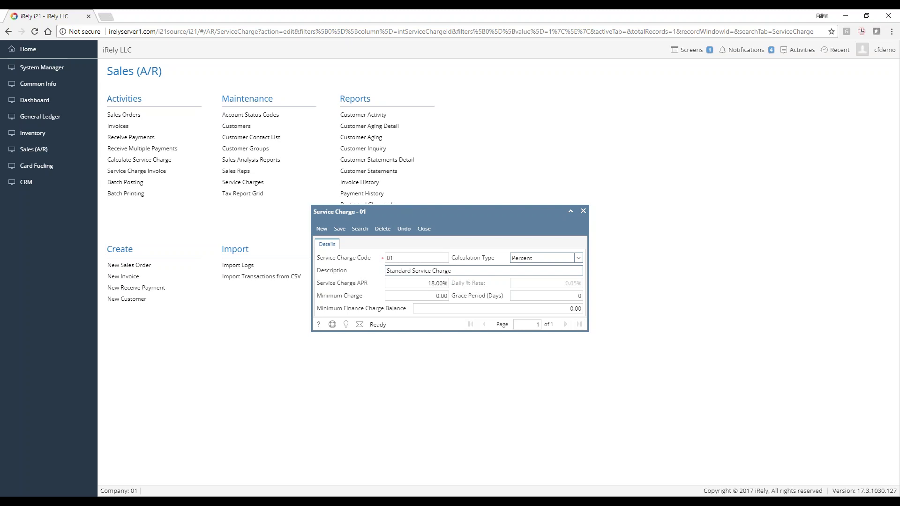
{"action": "left_click", "coordinate": [429, 231]}
{"action": "left_click", "coordinate": [424, 229]}
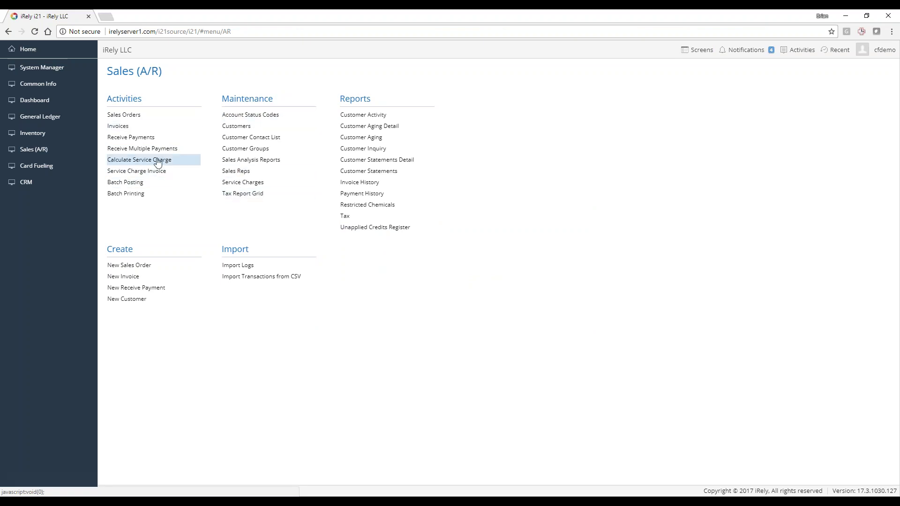
Run Calculate Service Charges with As of Date 11/30/2017 and request a Post Preview
{"action": "left_click", "coordinate": [144, 160]}
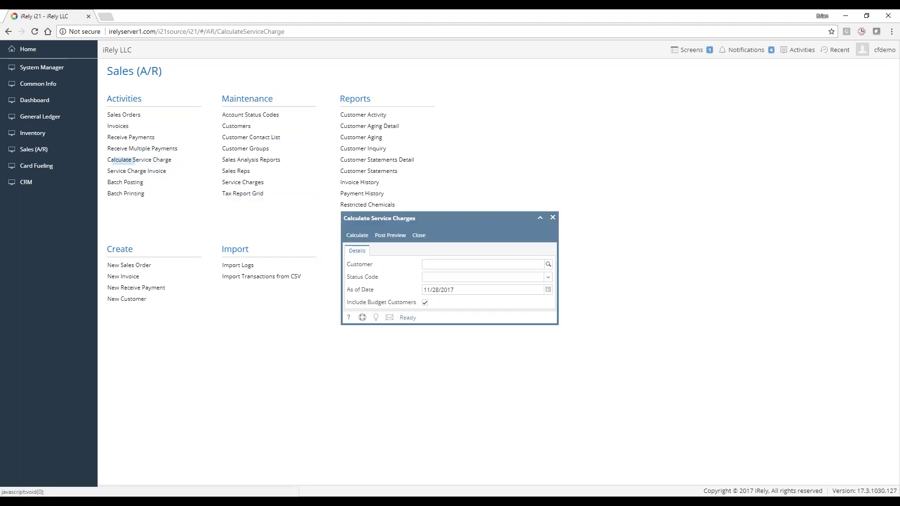
{"action": "left_click", "coordinate": [475, 290]}
{"action": "type", "text": "11/30/2017"}
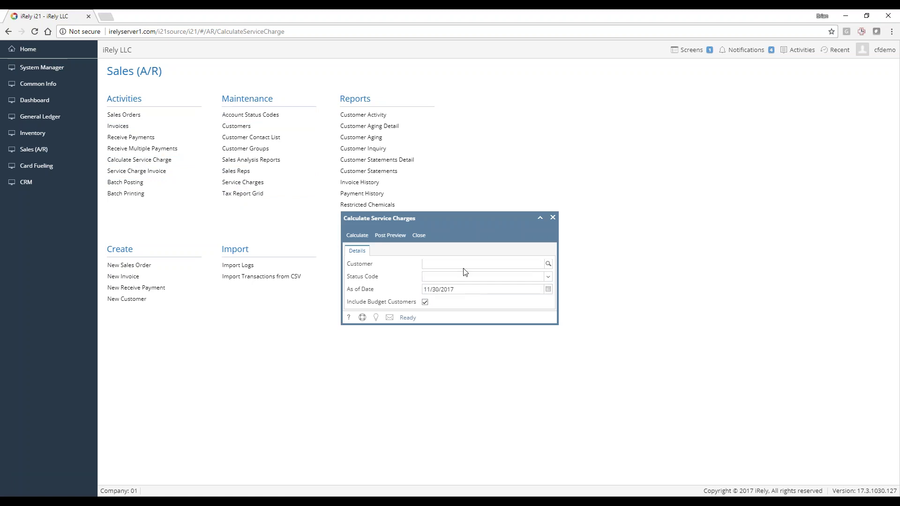
{"action": "left_click", "coordinate": [465, 289]}
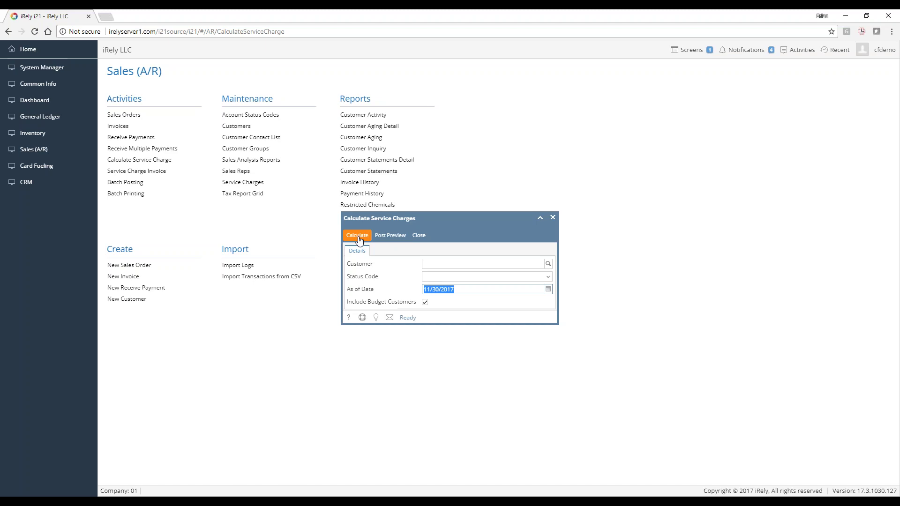
{"action": "left_click", "coordinate": [395, 240]}
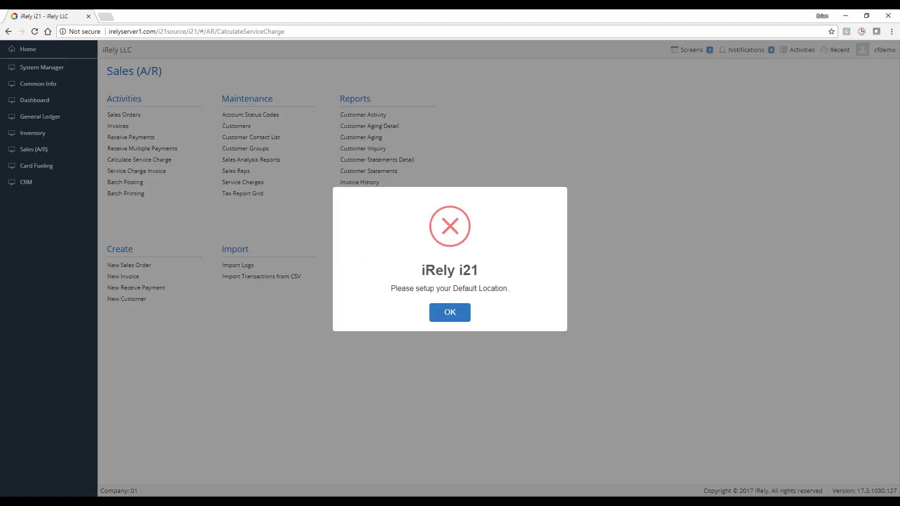
Set the user profile's Location to 0001-Fort Wayne in Preferences and save it
{"action": "left_click", "coordinate": [451, 314]}
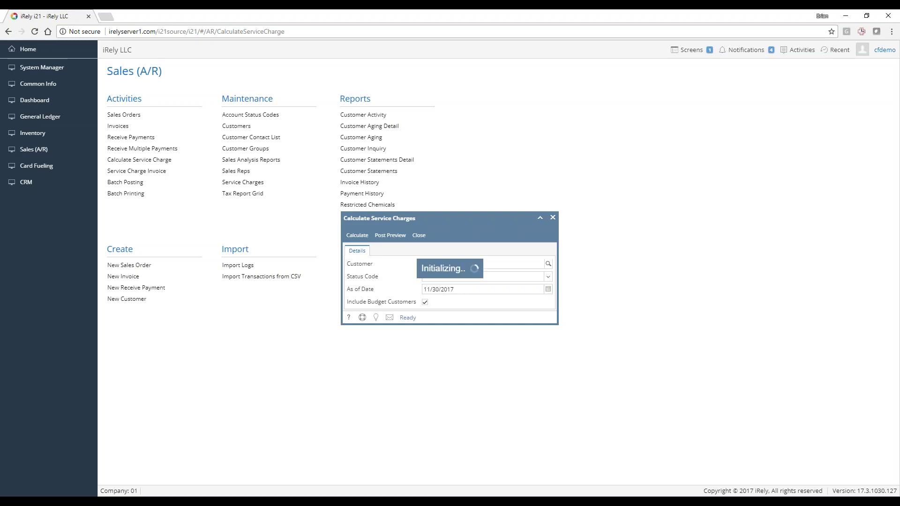
{"action": "left_click", "coordinate": [884, 50]}
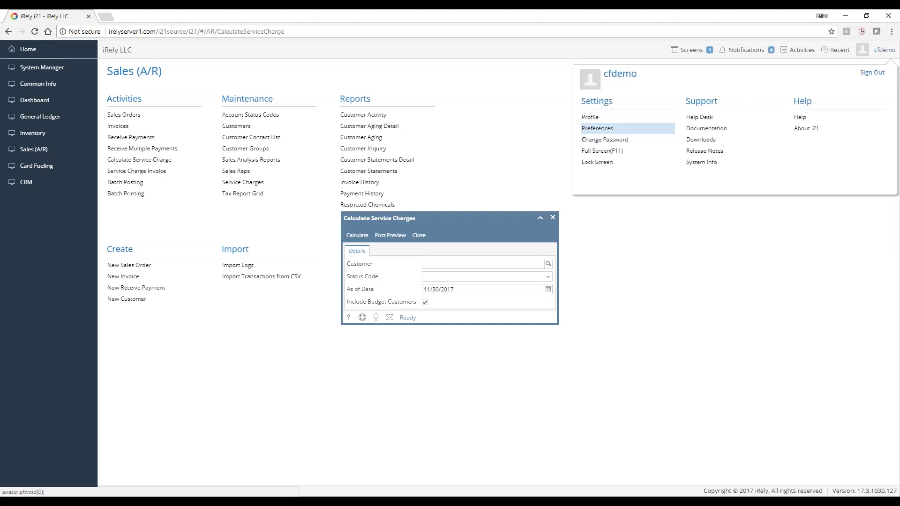
{"action": "left_click", "coordinate": [600, 129]}
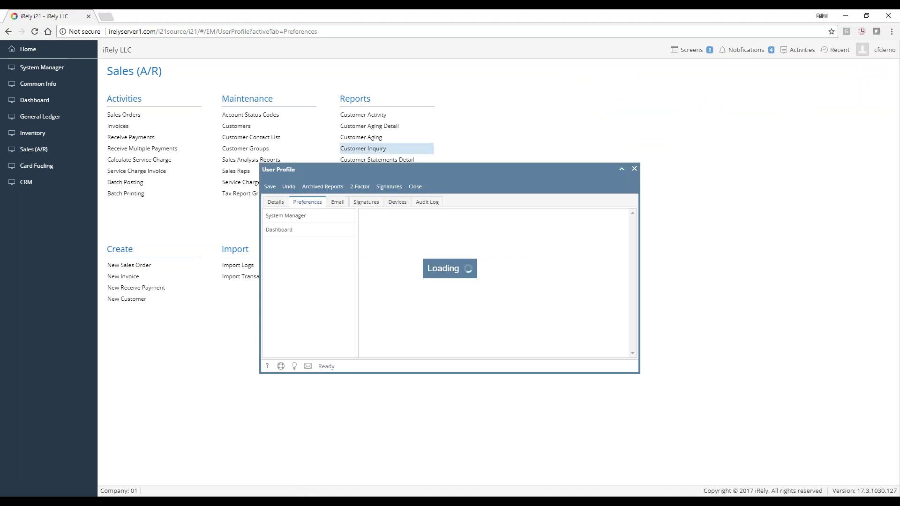
{"action": "left_click", "coordinate": [277, 202]}
{"action": "left_click", "coordinate": [379, 292]}
{"action": "left_click", "coordinate": [464, 292]}
{"action": "left_click", "coordinate": [412, 326]}
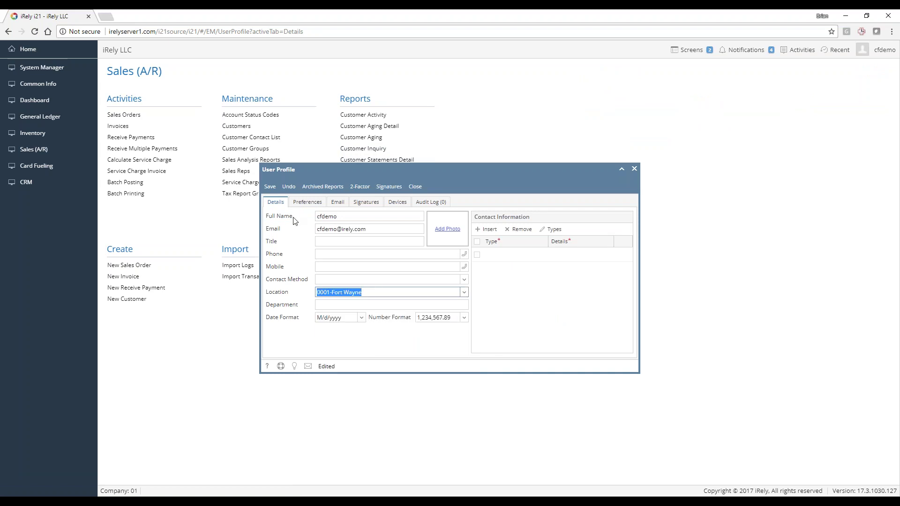
{"action": "left_click", "coordinate": [271, 187]}
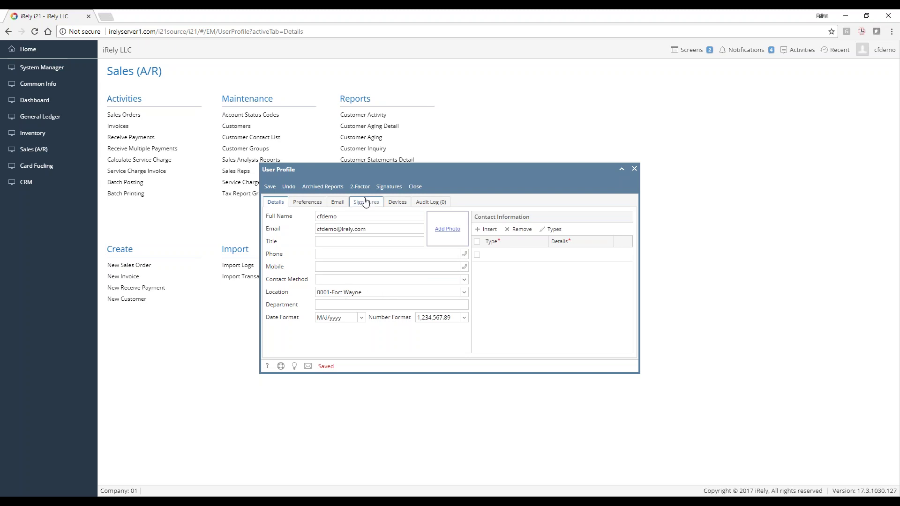
{"action": "left_click_drag", "start_coordinate": [381, 171], "coordinate": [504, 197]}
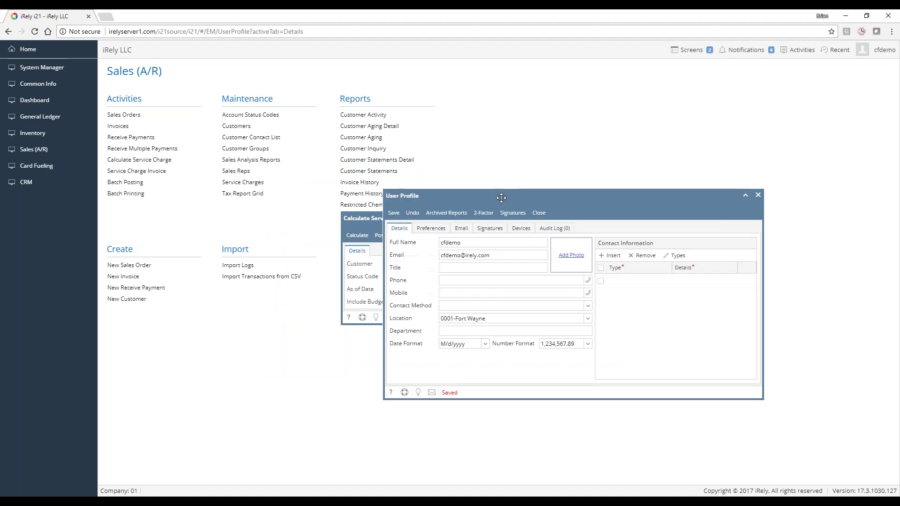
{"action": "left_click", "coordinate": [538, 213]}
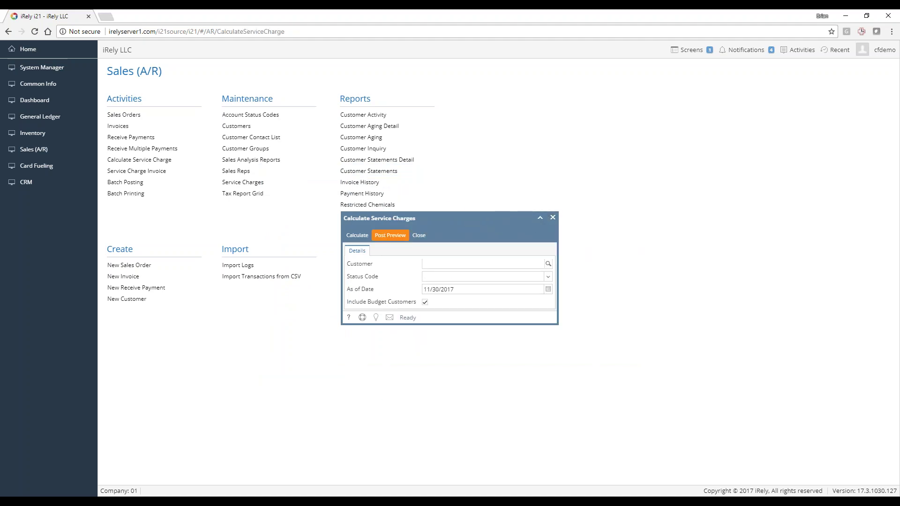
Retry Post Preview, dismiss the Default Location error again, and close Calculate Service Charges
{"action": "left_click", "coordinate": [390, 235]}
{"action": "left_click", "coordinate": [454, 310]}
{"action": "left_click", "coordinate": [551, 217]}
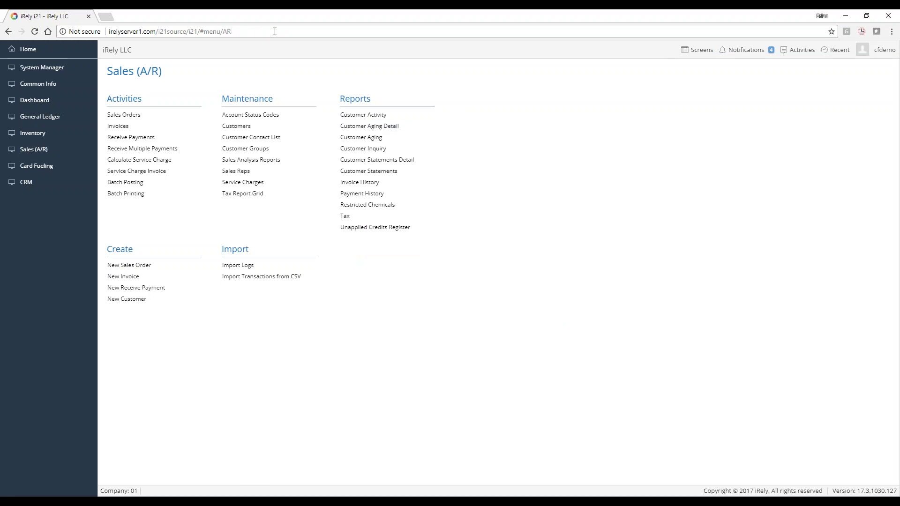
Sign back in to i21 with the user name and password
{"action": "type", "text": "cfdemo"}
{"action": "key", "text": "Tab"}
{"action": "type", "text": "i"}
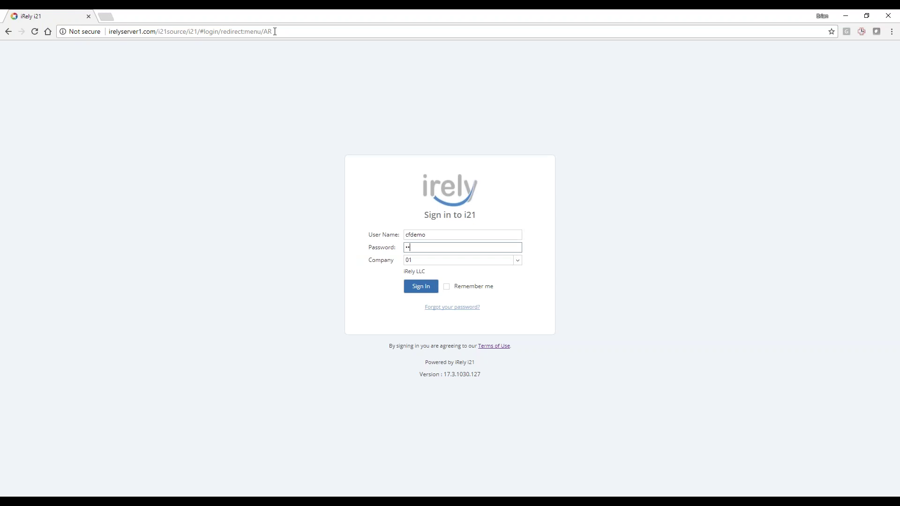
{"action": "key", "text": "Return"}
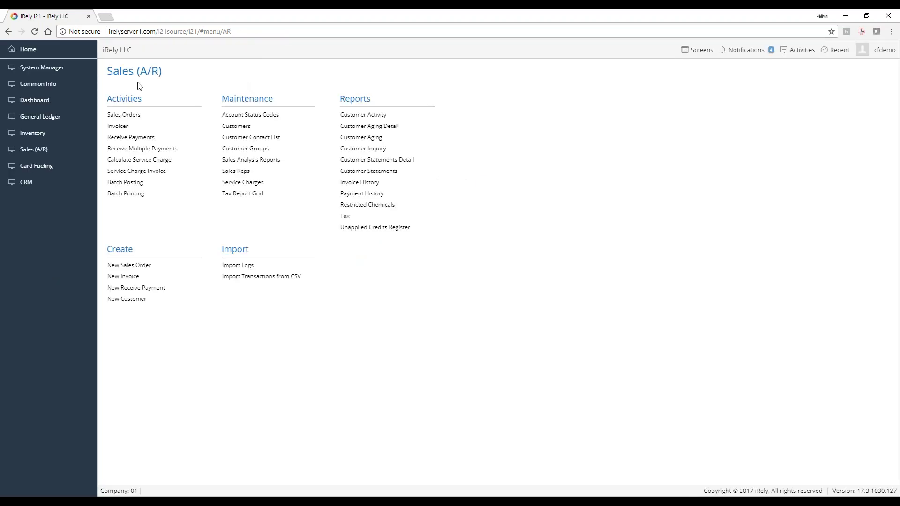
Preview service charges as of 11/30/2017, yielding 3 records totalling 1,168.64
{"action": "left_click", "coordinate": [139, 160]}
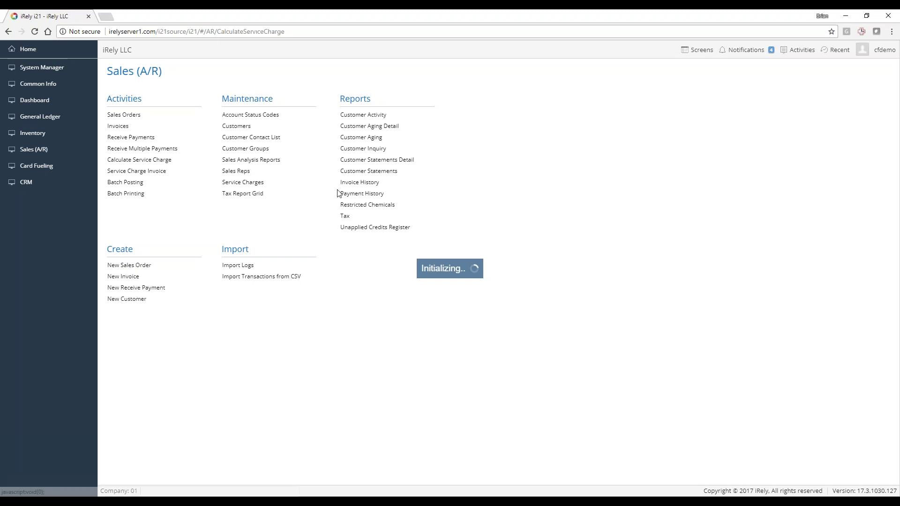
{"action": "left_click", "coordinate": [456, 290]}
{"action": "type", "text": "11/30/2017"}
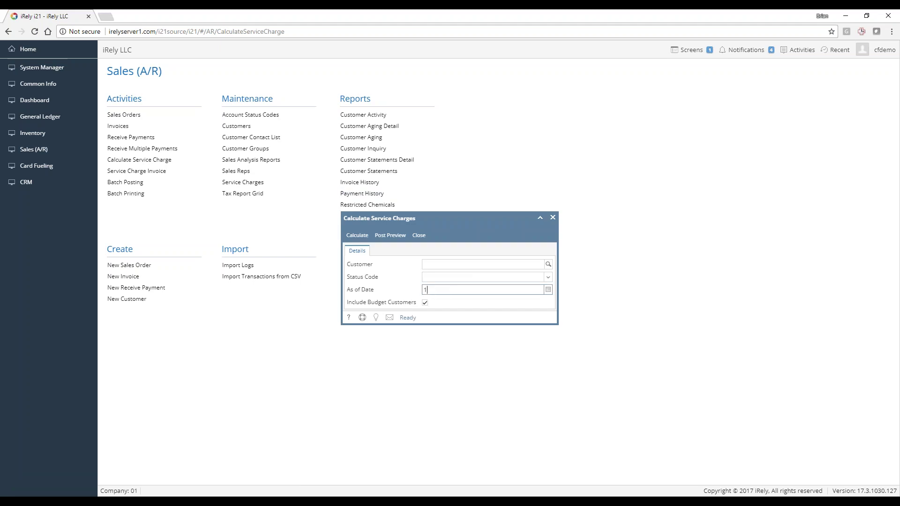
{"action": "left_click", "coordinate": [393, 236]}
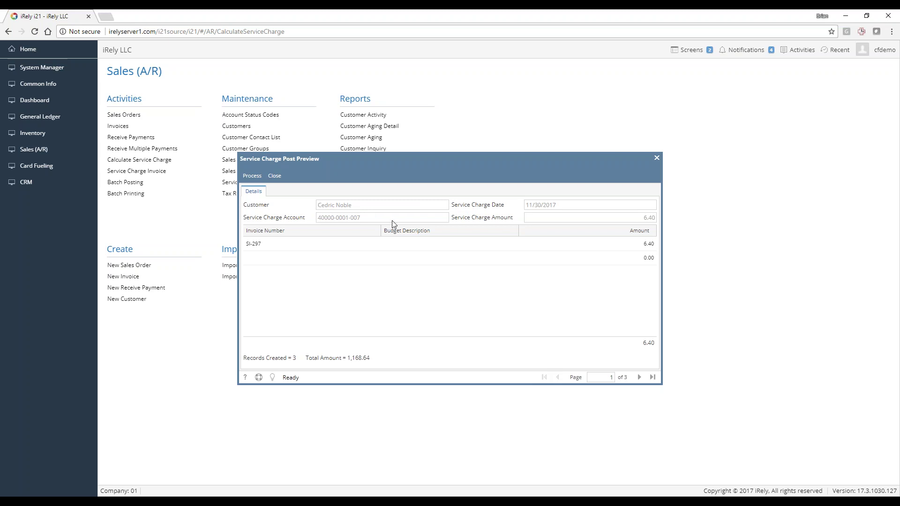
{"action": "left_click", "coordinate": [487, 261]}
{"action": "left_click", "coordinate": [639, 377]}
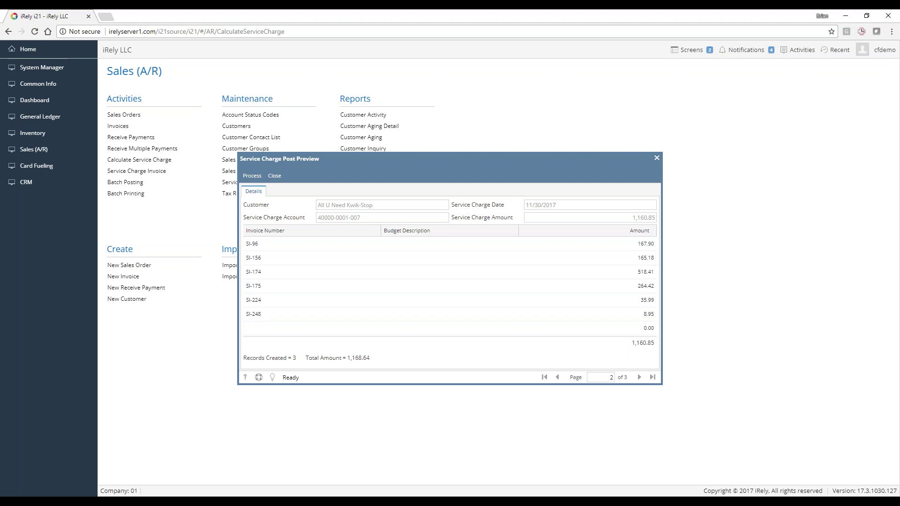
{"action": "left_click", "coordinate": [639, 377]}
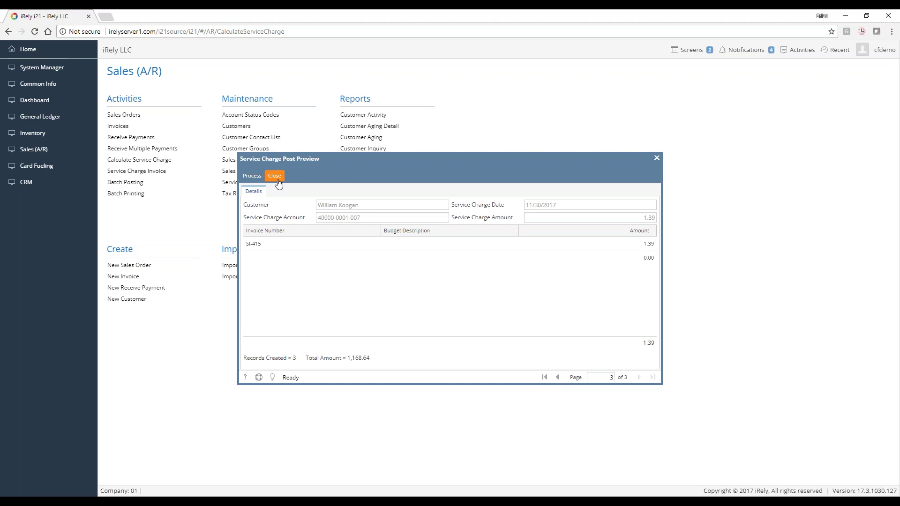
{"action": "left_click", "coordinate": [558, 377]}
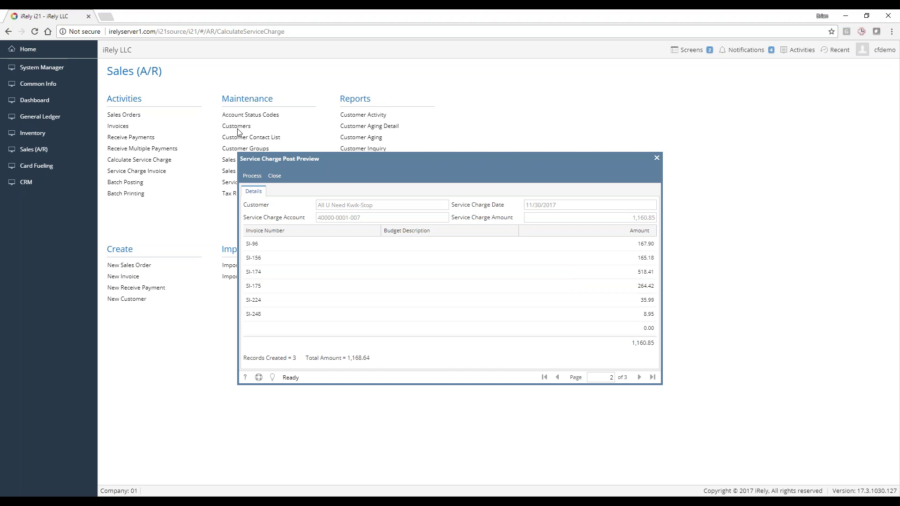
{"action": "left_click_drag", "start_coordinate": [358, 162], "coordinate": [438, 168]}
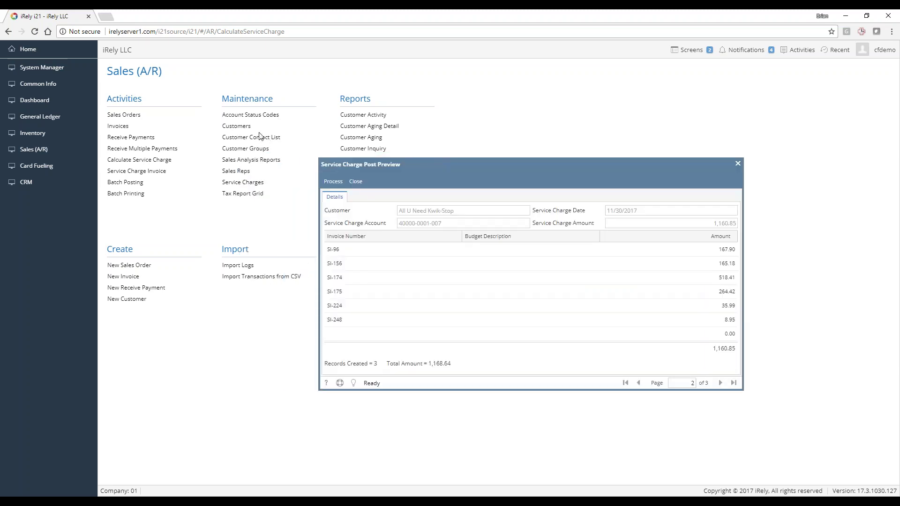
{"action": "left_click", "coordinate": [638, 383]}
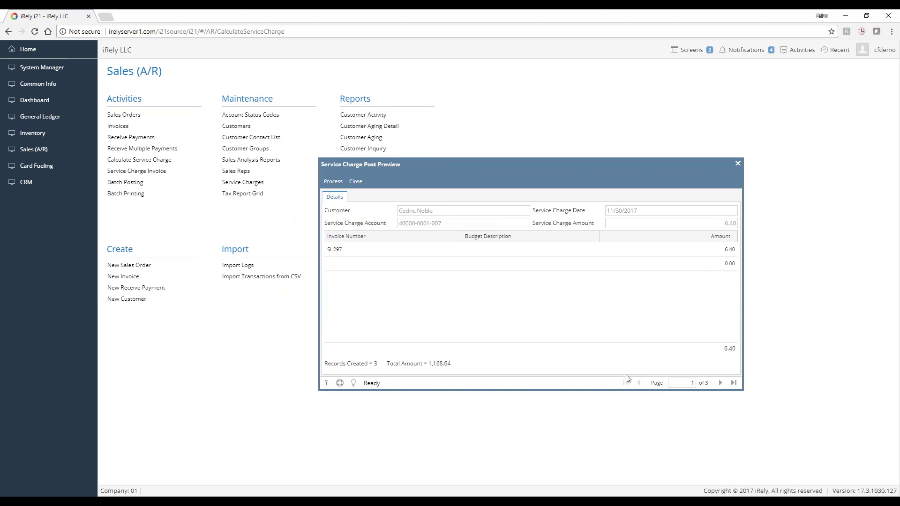
Process the previewed charges into invoices SC-8, SC-9 and SC-10, then close the invoice list
{"action": "left_click", "coordinate": [334, 182]}
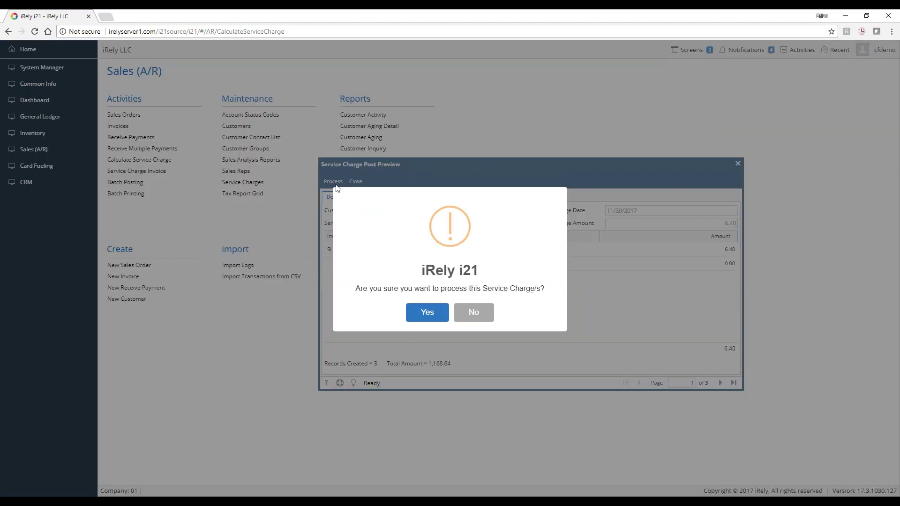
{"action": "left_click", "coordinate": [418, 314]}
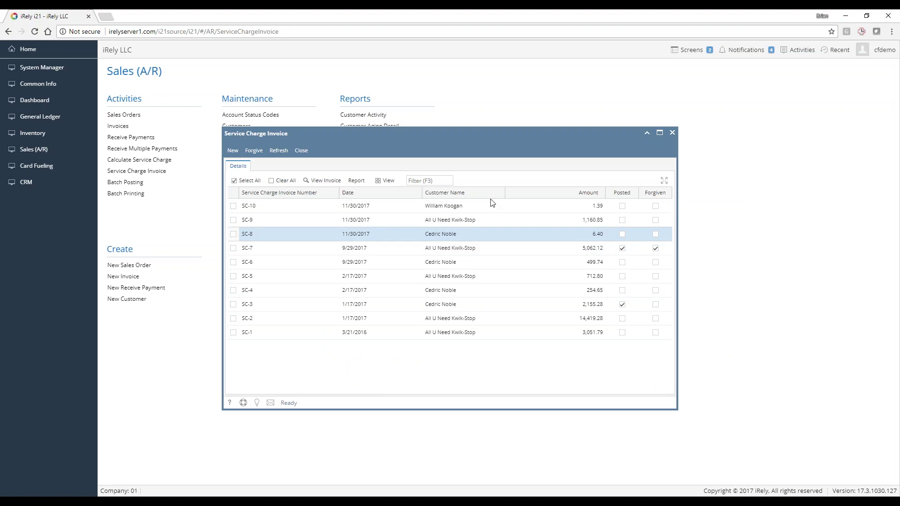
{"action": "left_click_drag", "start_coordinate": [381, 134], "coordinate": [528, 102]}
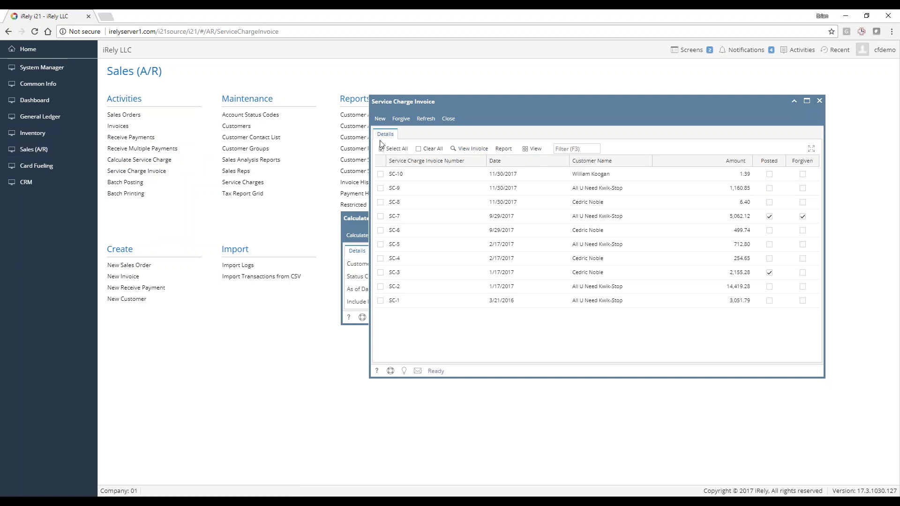
{"action": "left_click", "coordinate": [449, 120]}
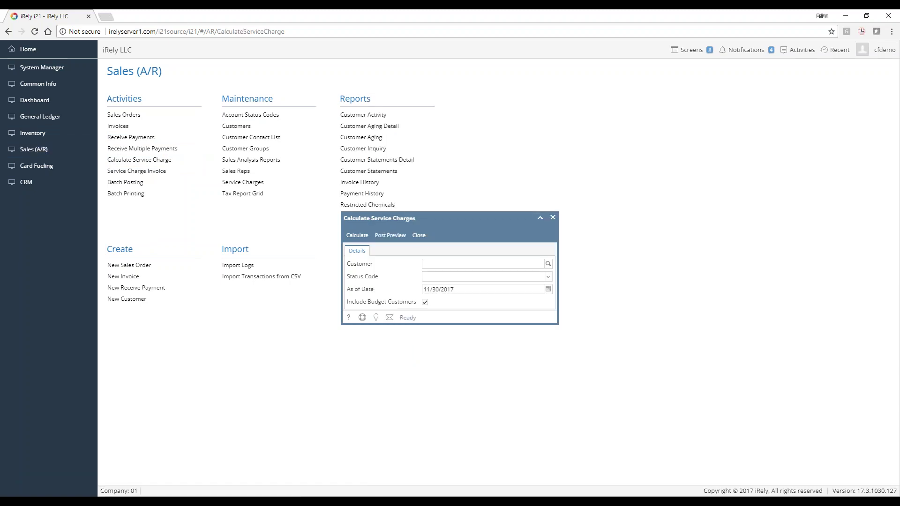
Start a new batch post and select service charges SC-9, SC-8 and SC-10
{"action": "left_click", "coordinate": [418, 236]}
{"action": "left_click", "coordinate": [140, 194]}
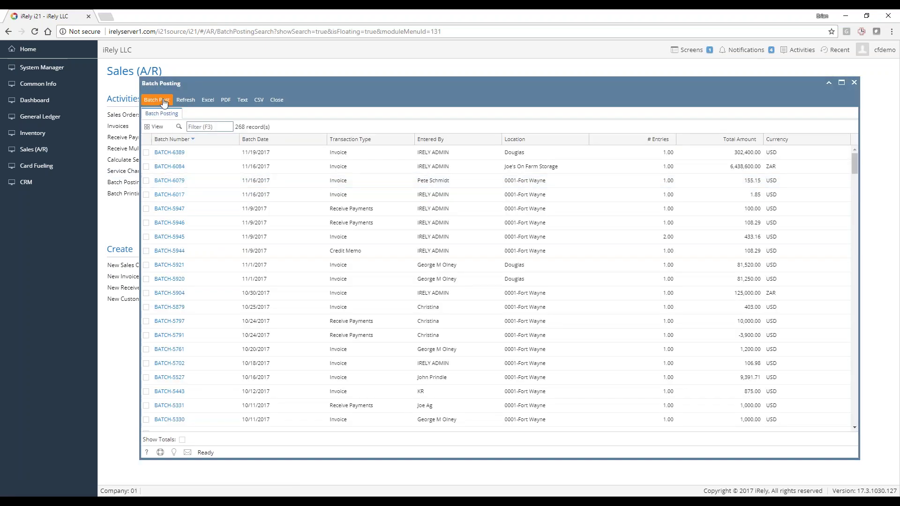
{"action": "left_click", "coordinate": [164, 103]}
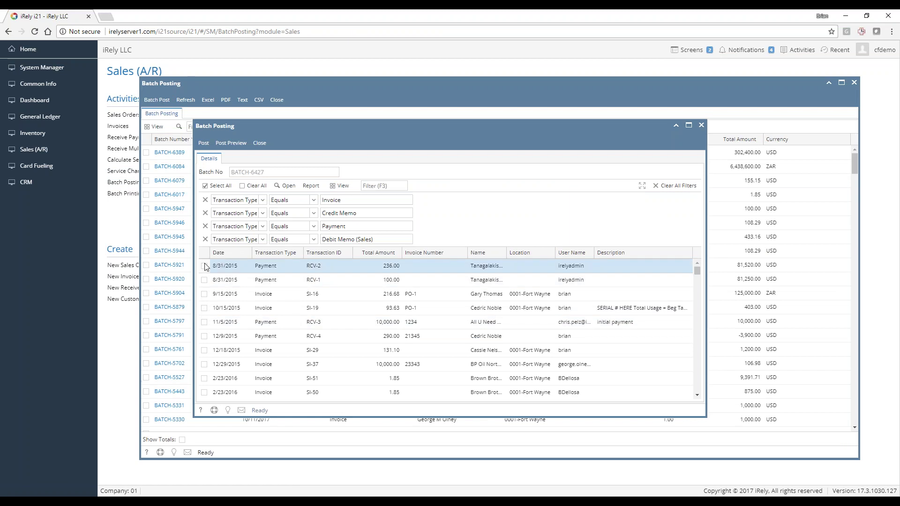
{"action": "scroll", "coordinate": [218, 309], "scroll_direction": "down", "scroll_amount": 5}
{"action": "scroll", "coordinate": [219, 315], "scroll_direction": "down", "scroll_amount": 10}
{"action": "scroll", "coordinate": [220, 343], "scroll_direction": "down", "scroll_amount": 10}
{"action": "scroll", "coordinate": [211, 364], "scroll_direction": "down", "scroll_amount": 3}
{"action": "left_click", "coordinate": [204, 378]}
{"action": "left_click", "coordinate": [204, 391]}
{"action": "left_click", "coordinate": [204, 365]}
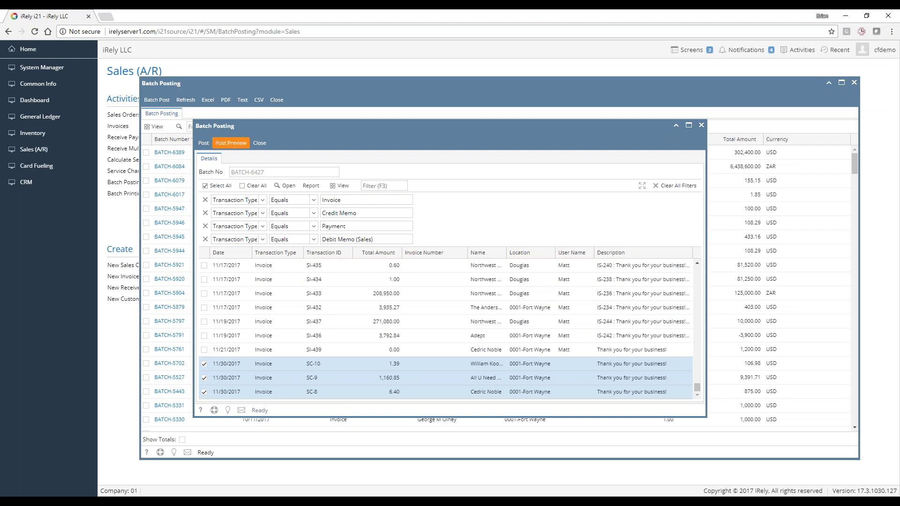
Post the three selected service charges and close the batch posting windows
{"action": "left_click", "coordinate": [206, 144]}
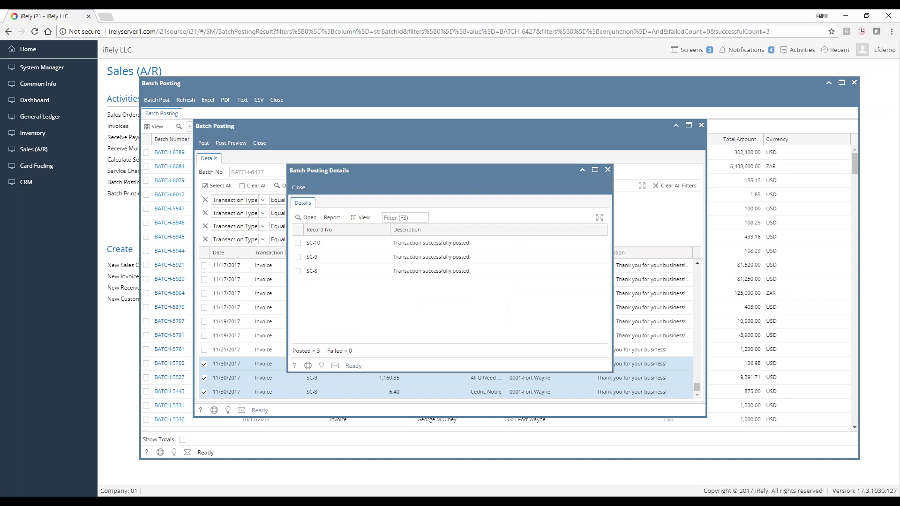
{"action": "left_click", "coordinate": [302, 189]}
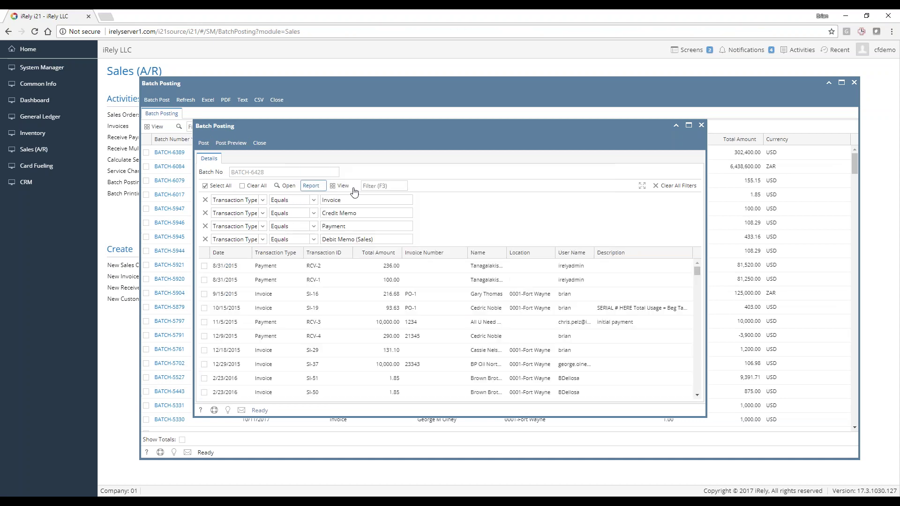
{"action": "left_click", "coordinate": [259, 143]}
{"action": "left_click", "coordinate": [276, 100]}
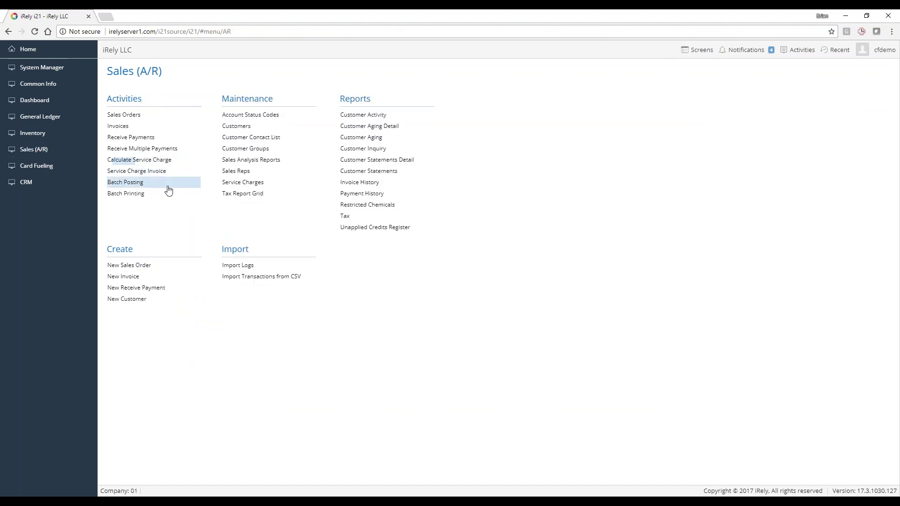
Select SC-10 in the Service Charge Invoice list, forgive it, and confirm
{"action": "left_click", "coordinate": [140, 171]}
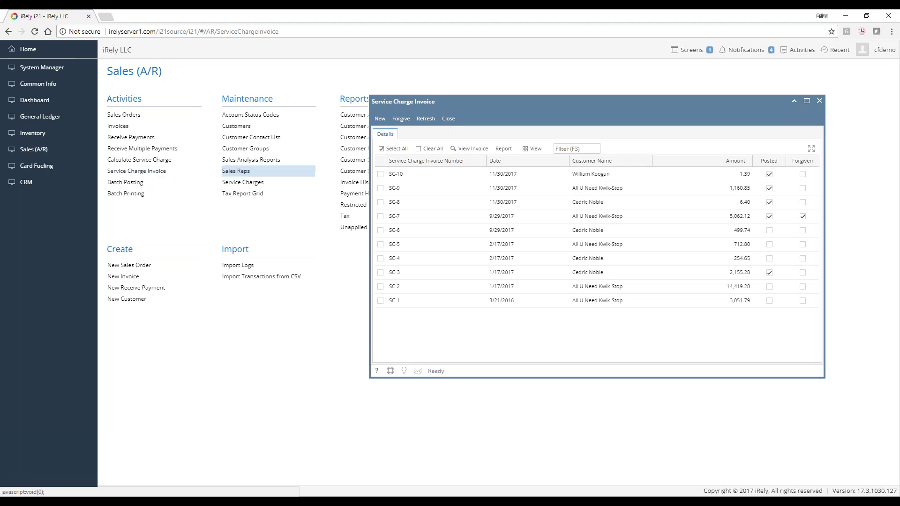
{"action": "left_click", "coordinate": [676, 177]}
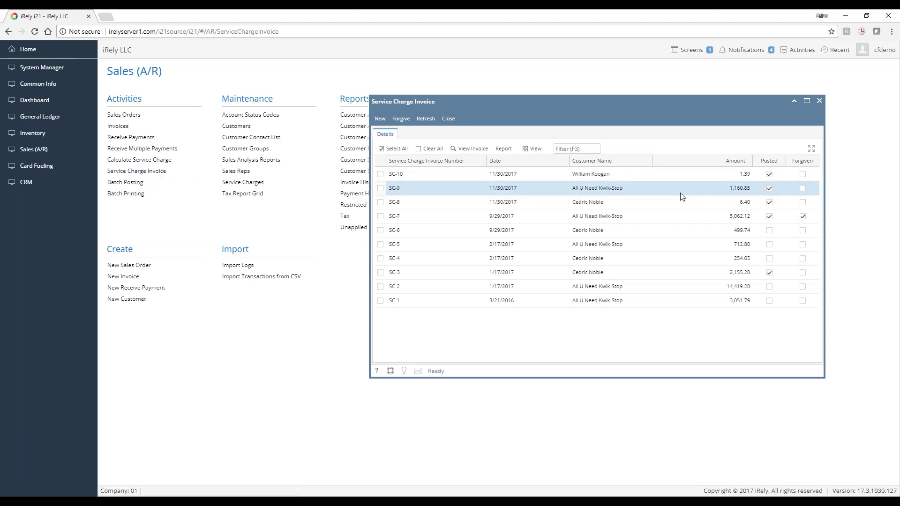
{"action": "left_click", "coordinate": [703, 212]}
{"action": "left_click", "coordinate": [603, 175]}
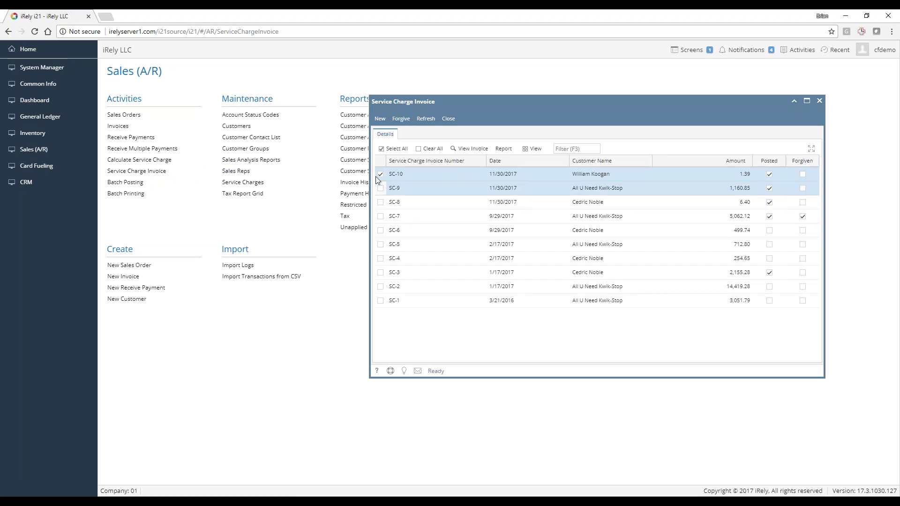
{"action": "left_click", "coordinate": [400, 118]}
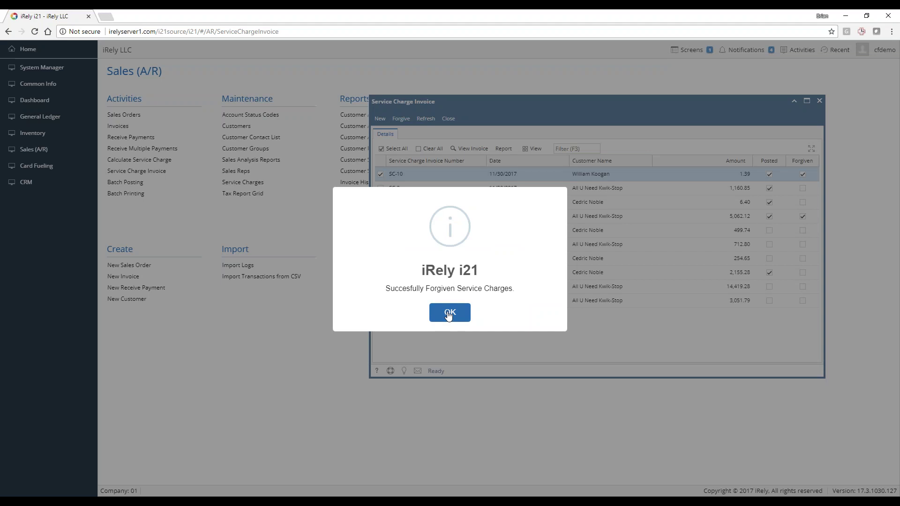
{"action": "left_click", "coordinate": [450, 313]}
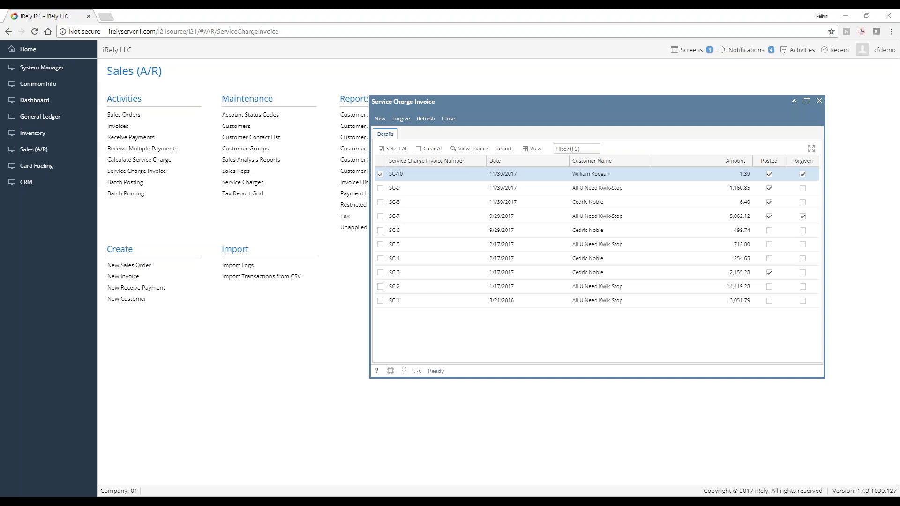
Find the customer by searching 'koo' and open their Customer Misc settings
{"action": "left_click", "coordinate": [235, 126]}
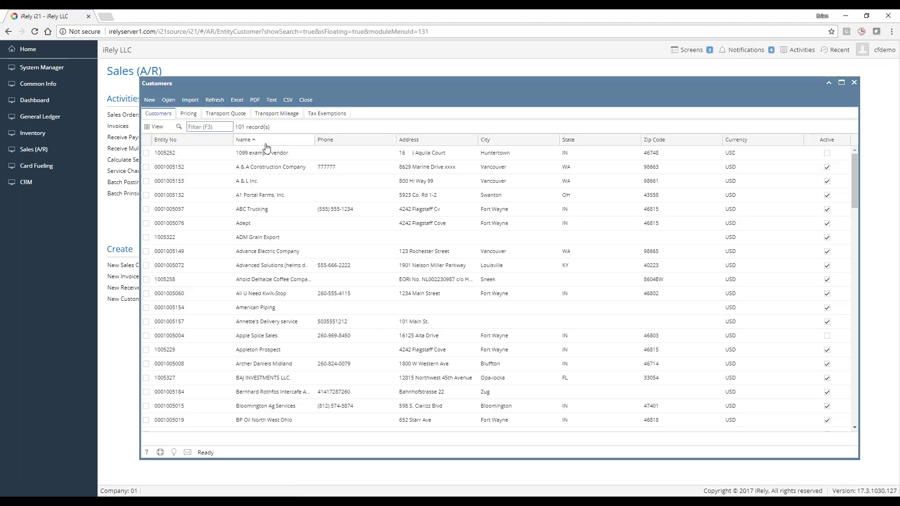
{"action": "type", "text": "koog"}
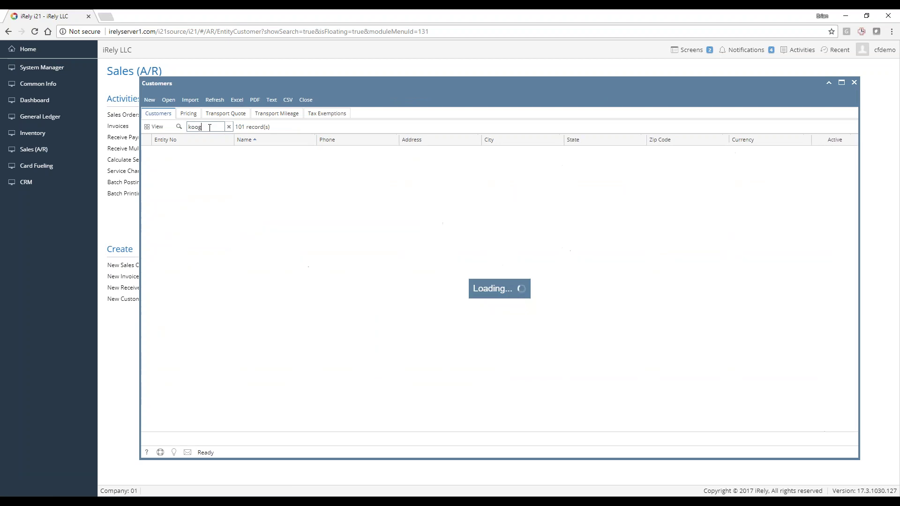
{"action": "double_click", "coordinate": [235, 153]}
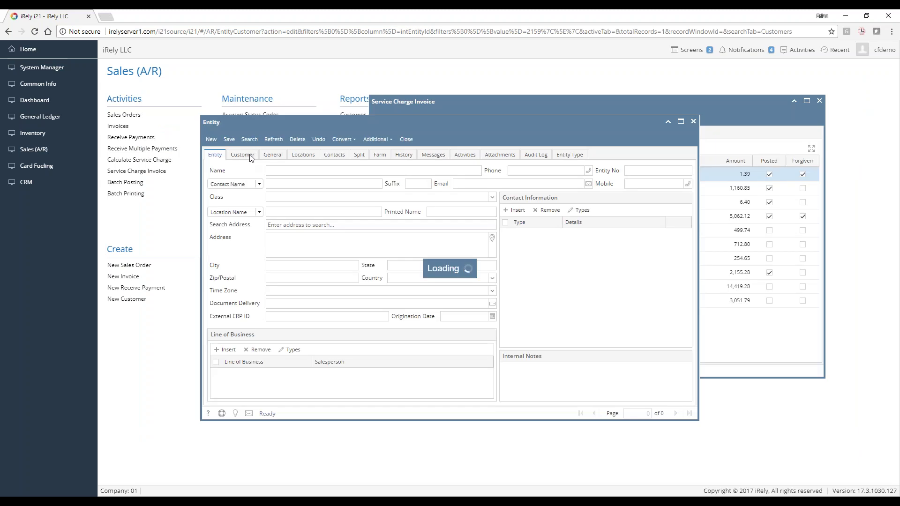
{"action": "left_click", "coordinate": [247, 156]}
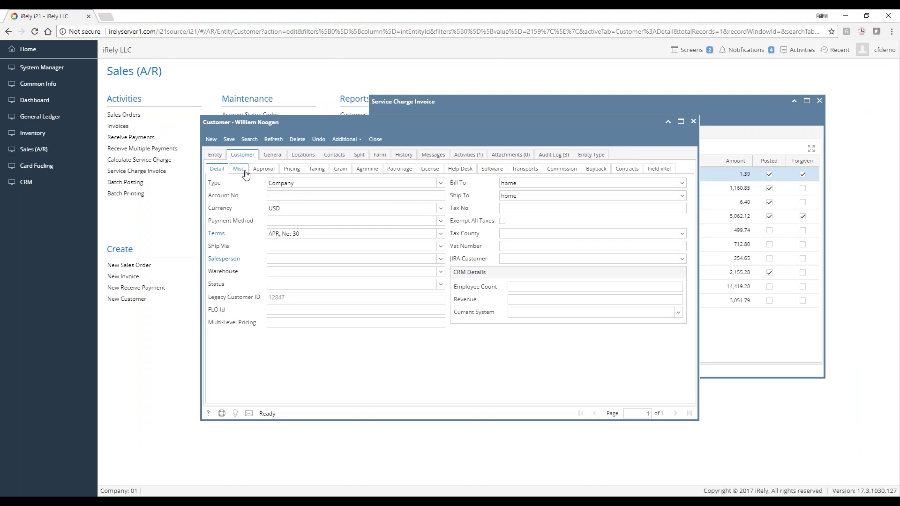
{"action": "left_click", "coordinate": [239, 169]}
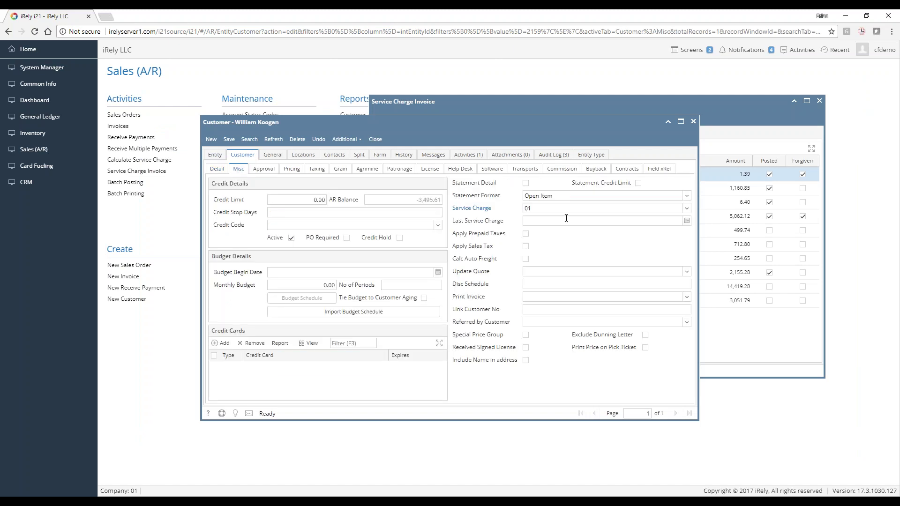
Clear the 01 Service Charge code, save the customer, and view its Audit Log
{"action": "double_click", "coordinate": [529, 209]}
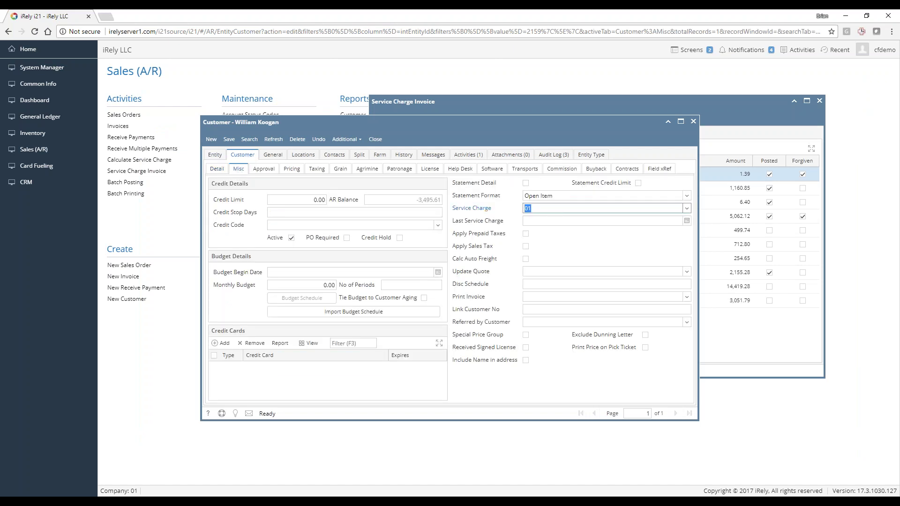
{"action": "left_click", "coordinate": [686, 208]}
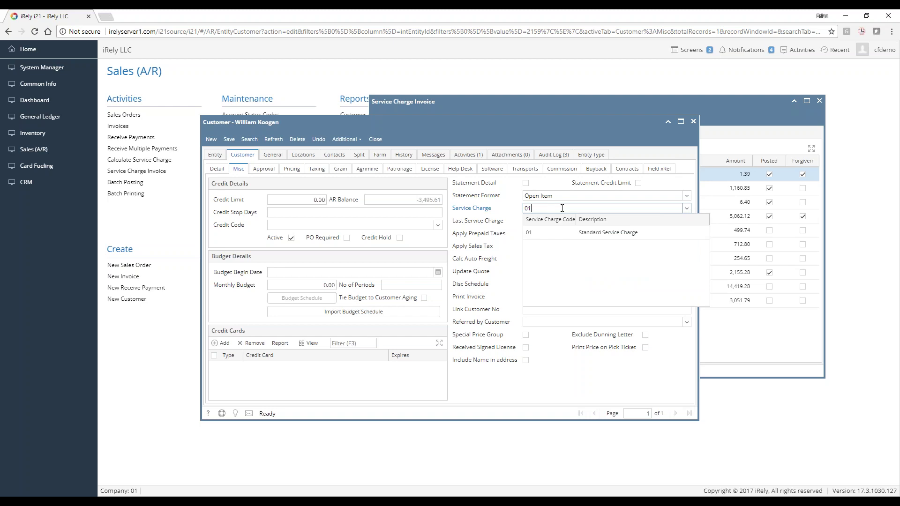
{"action": "key", "text": "Return"}
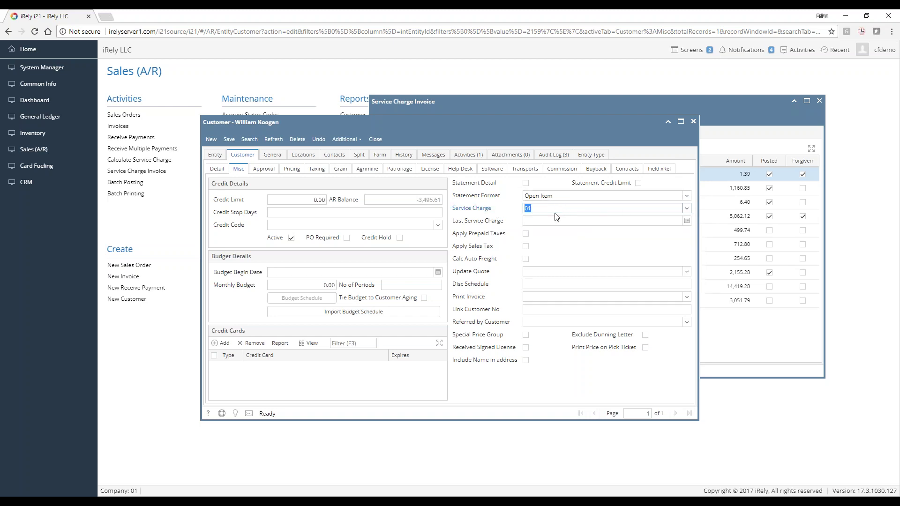
{"action": "left_click", "coordinate": [674, 213]}
{"action": "double_click", "coordinate": [546, 211]}
{"action": "key", "text": "BackSpace"}
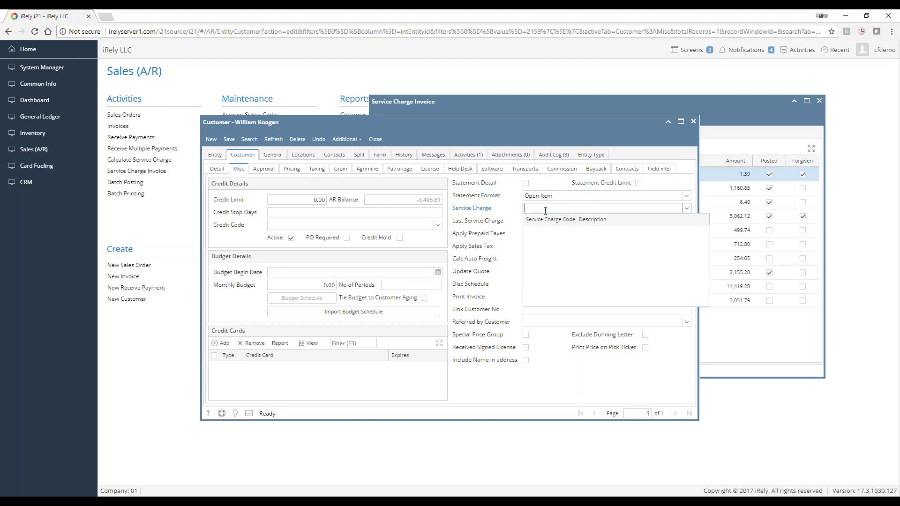
{"action": "key", "text": "Return"}
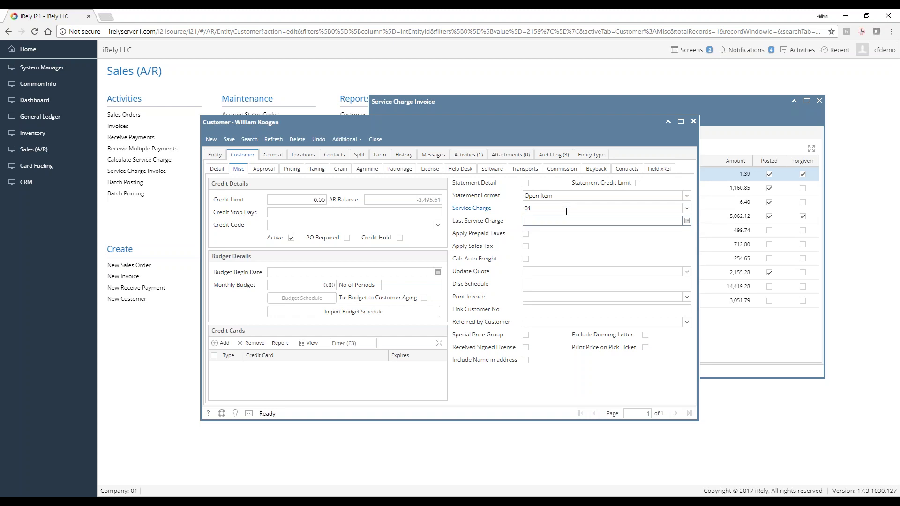
{"action": "key", "text": "BackSpace"}
{"action": "key", "text": "Tab"}
{"action": "left_click", "coordinate": [229, 139]}
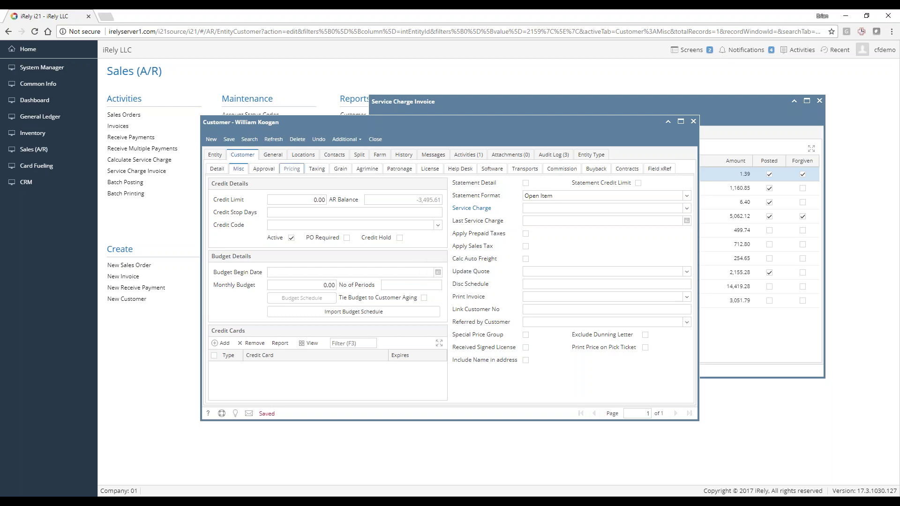
{"action": "left_click", "coordinate": [564, 159]}
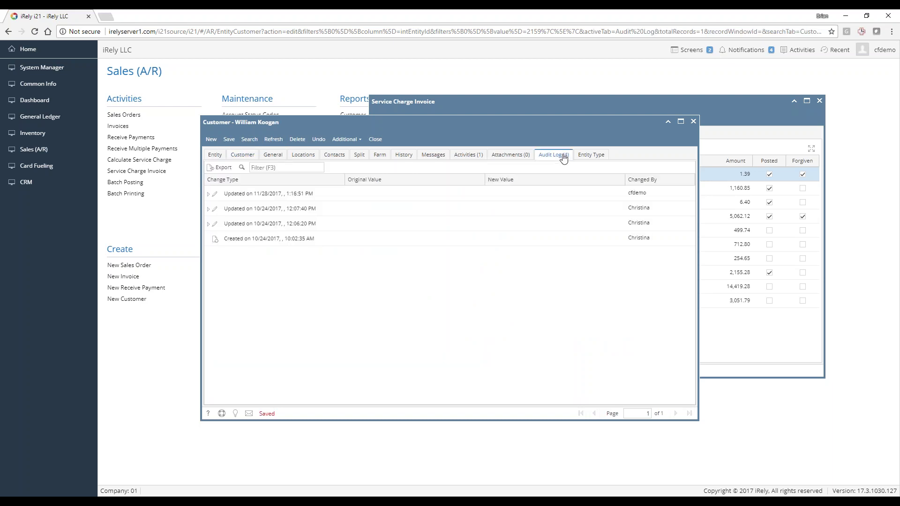
Expand the latest Audit Log entry to review the Service Charge change, then close the customer
{"action": "left_click", "coordinate": [208, 195]}
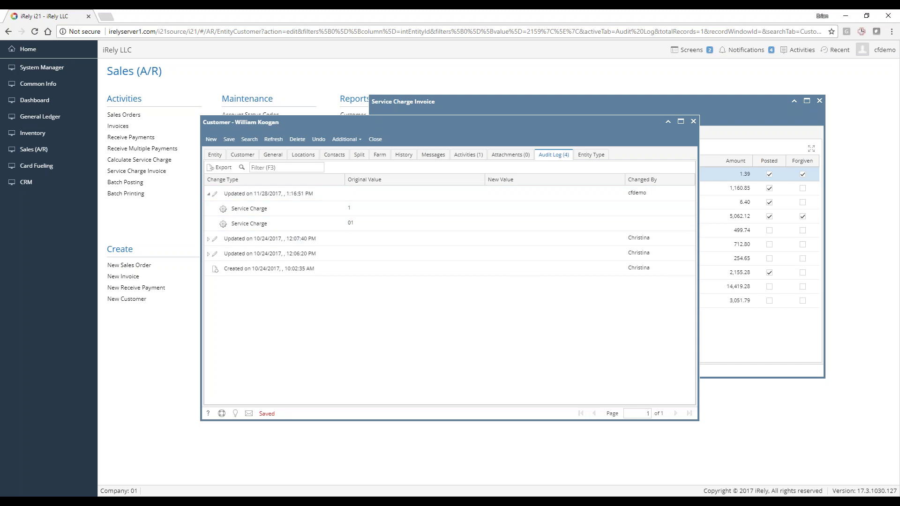
{"action": "left_click", "coordinate": [375, 139]}
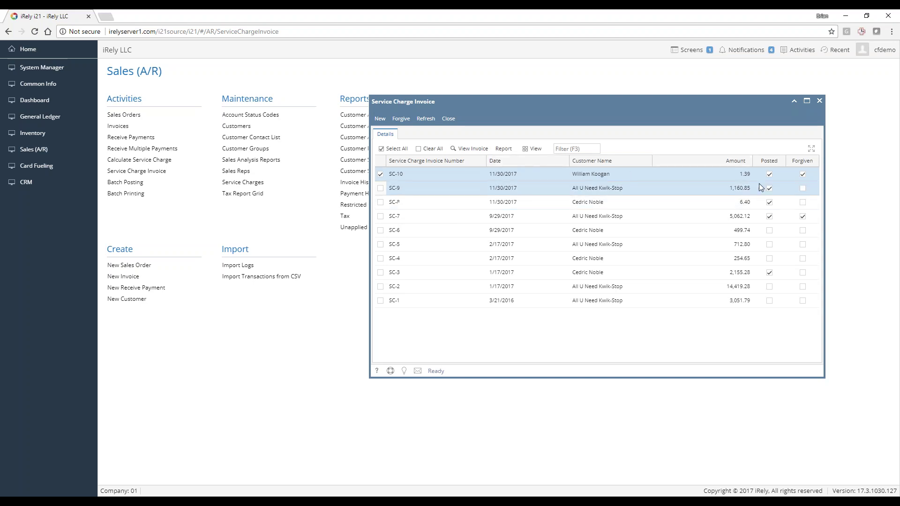
Close the Service Charge Invoice screen and launch Receive Multiple Payments from Activities
{"action": "left_click", "coordinate": [590, 202]}
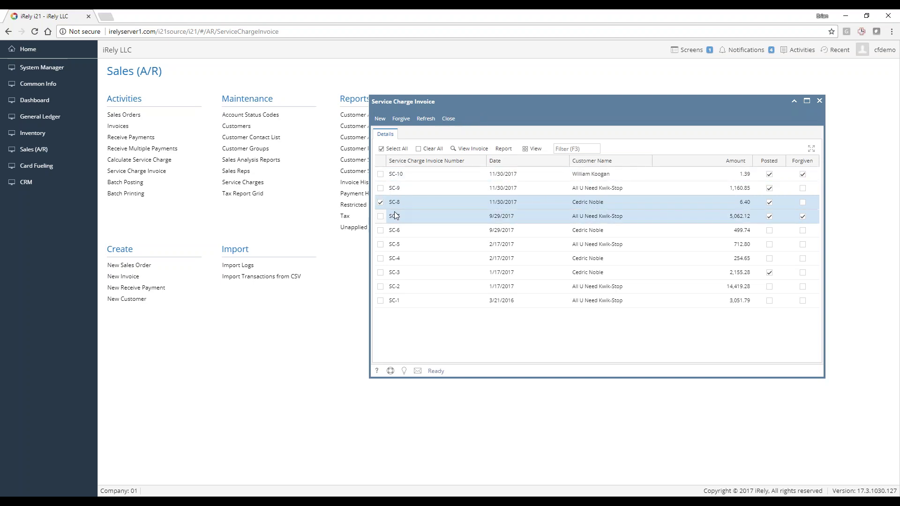
{"action": "left_click", "coordinate": [449, 120]}
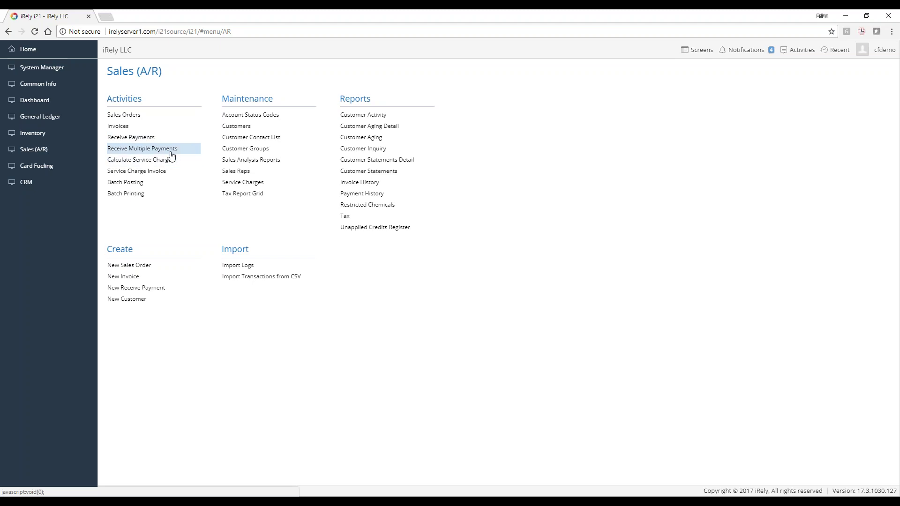
{"action": "left_click", "coordinate": [174, 149]}
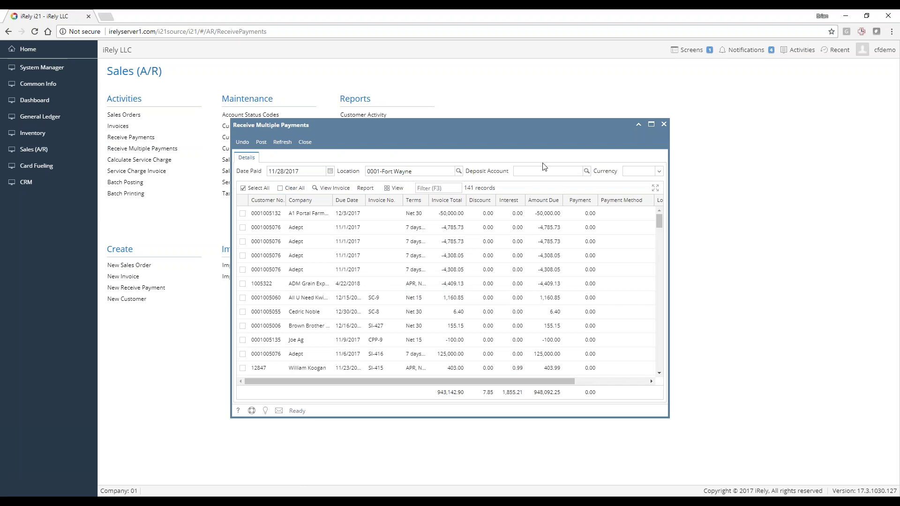
Widen the payments window and test filters 'all u' and 'SI-415', then clear them
{"action": "left_click_drag", "start_coordinate": [230, 197], "coordinate": [89, 200]}
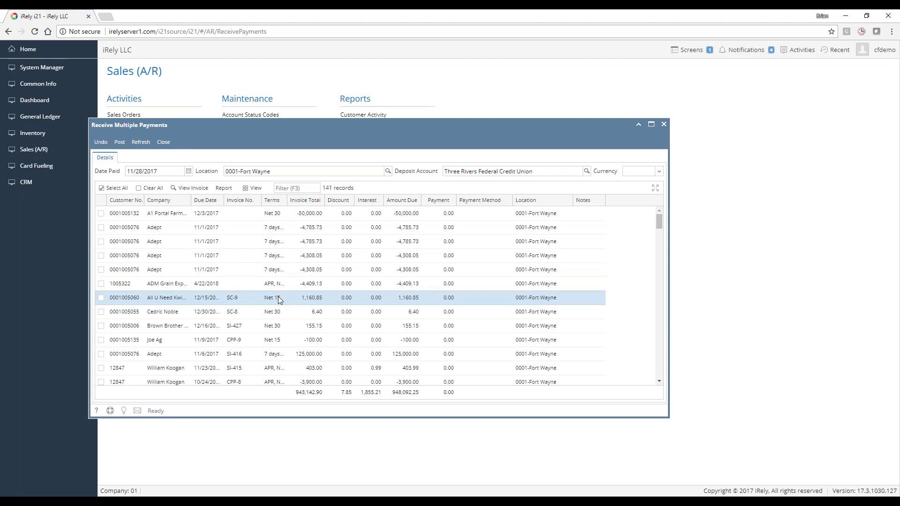
{"action": "left_click", "coordinate": [305, 190]}
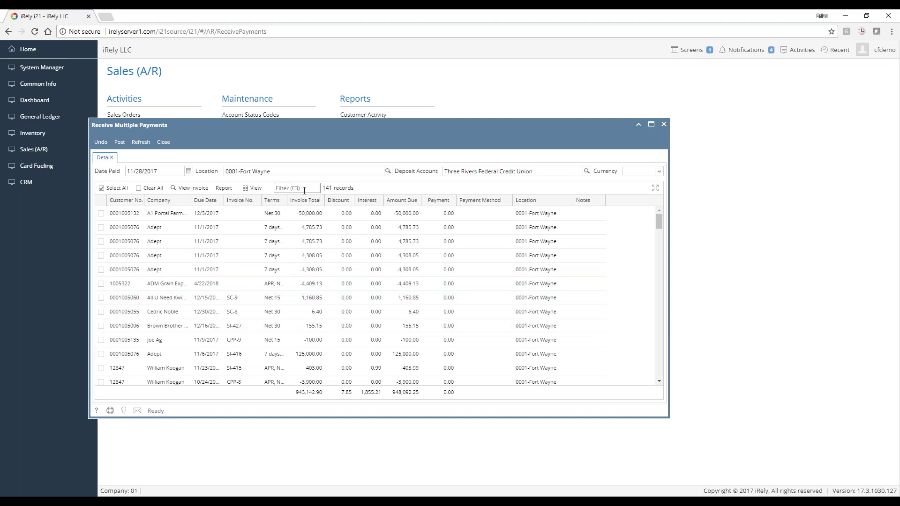
{"action": "type", "text": "all u"}
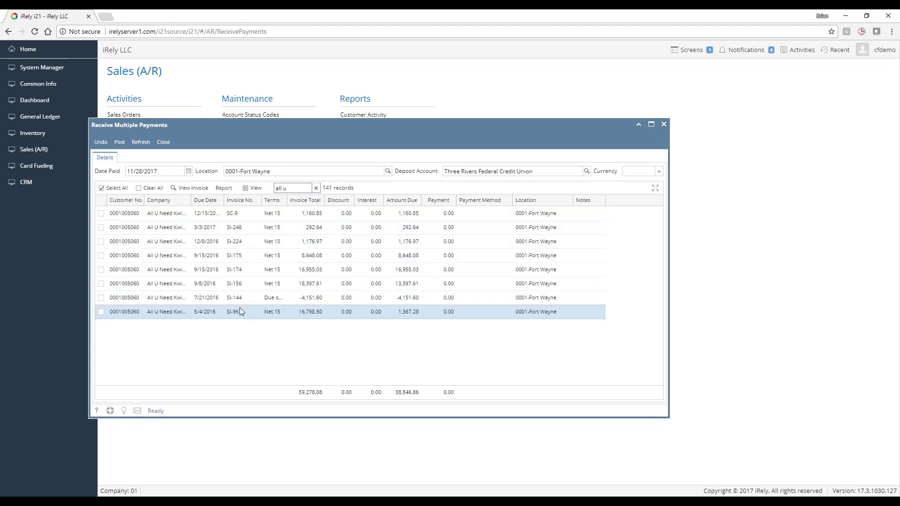
{"action": "left_click", "coordinate": [316, 189]}
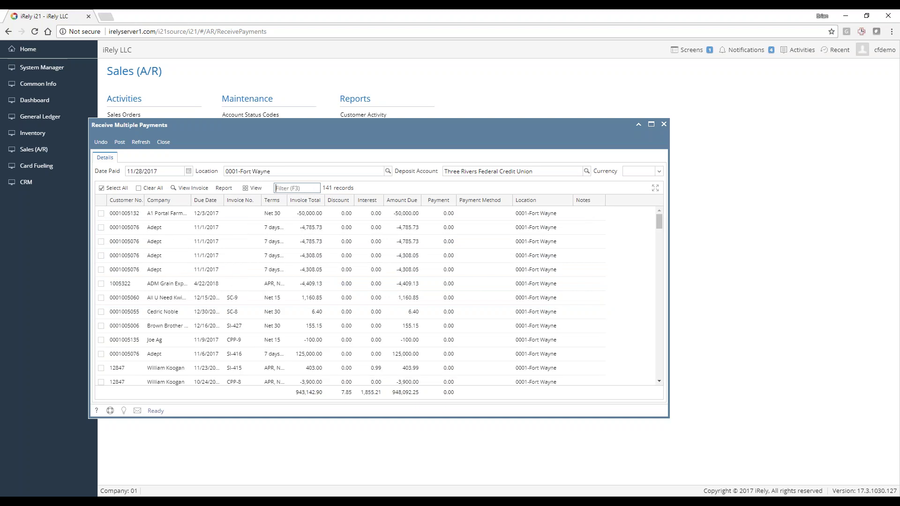
{"action": "left_click", "coordinate": [298, 187]}
{"action": "type", "text": "SI-415"}
{"action": "left_click", "coordinate": [228, 216]}
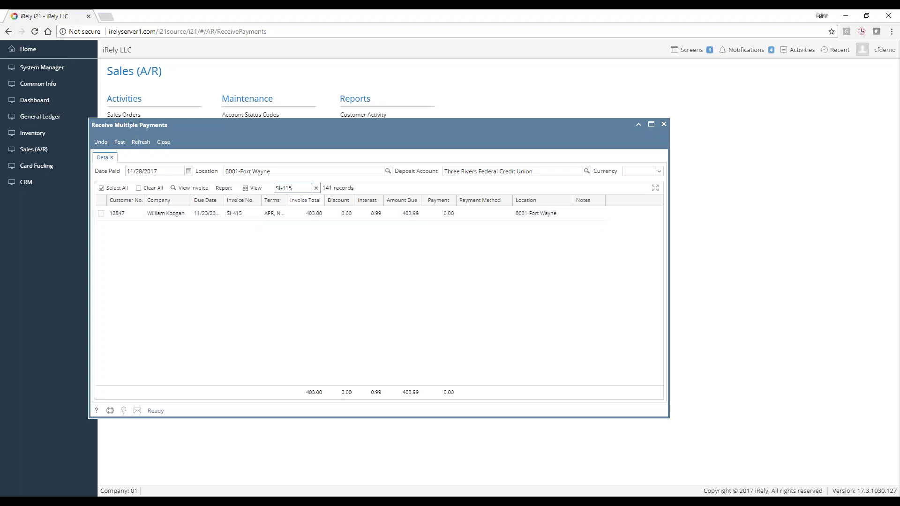
{"action": "left_click", "coordinate": [316, 188]}
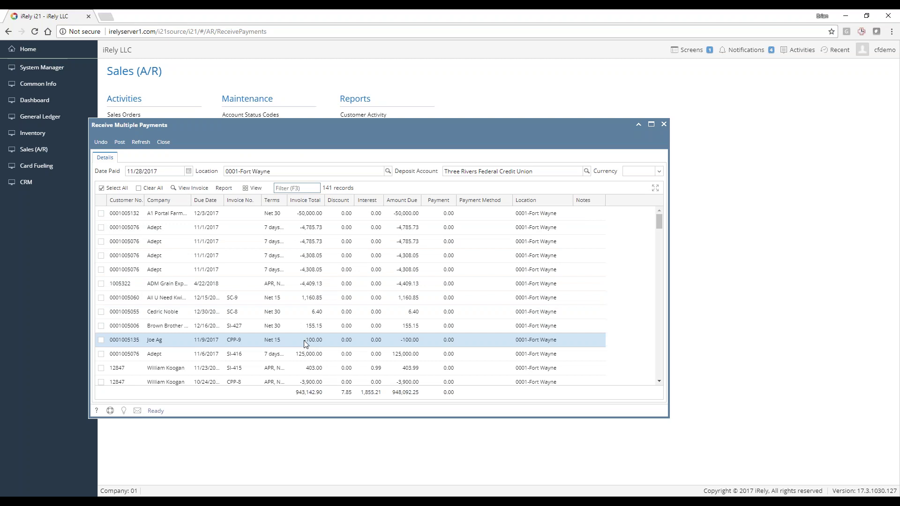
Start a new received payment for All U Need Kwik-Stop at the Fort Wayne location
{"action": "left_click", "coordinate": [164, 142]}
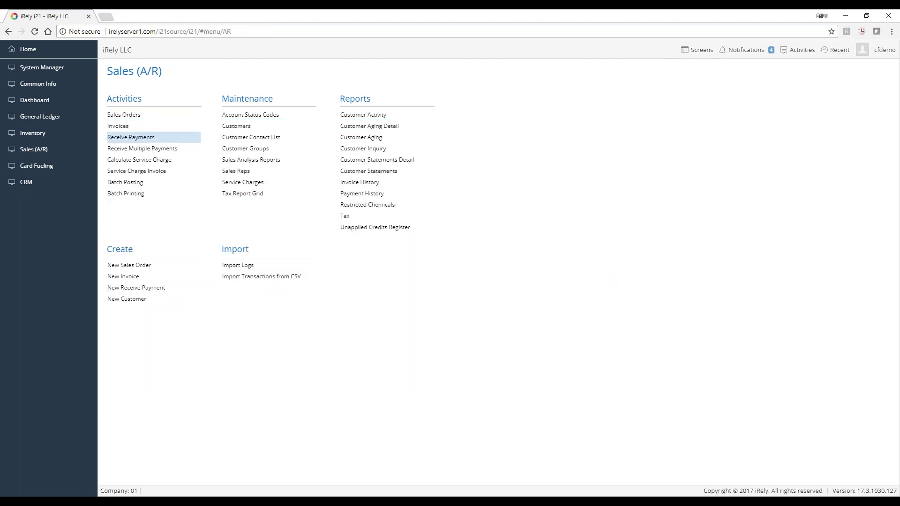
{"action": "left_click", "coordinate": [144, 142]}
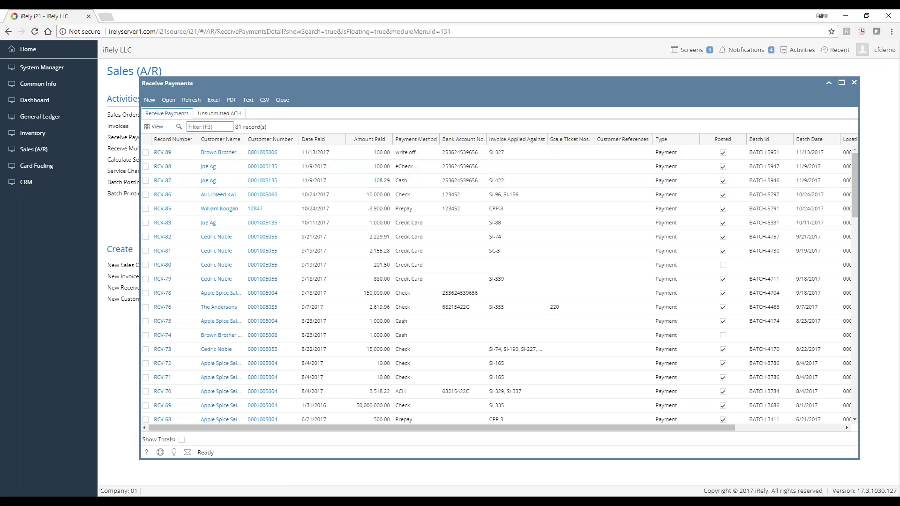
{"action": "left_click", "coordinate": [148, 101]}
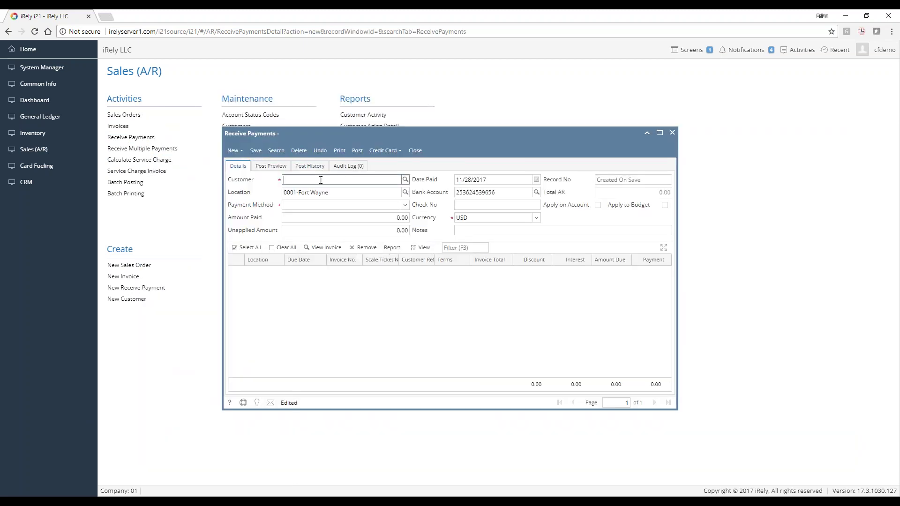
{"action": "type", "text": "llu"}
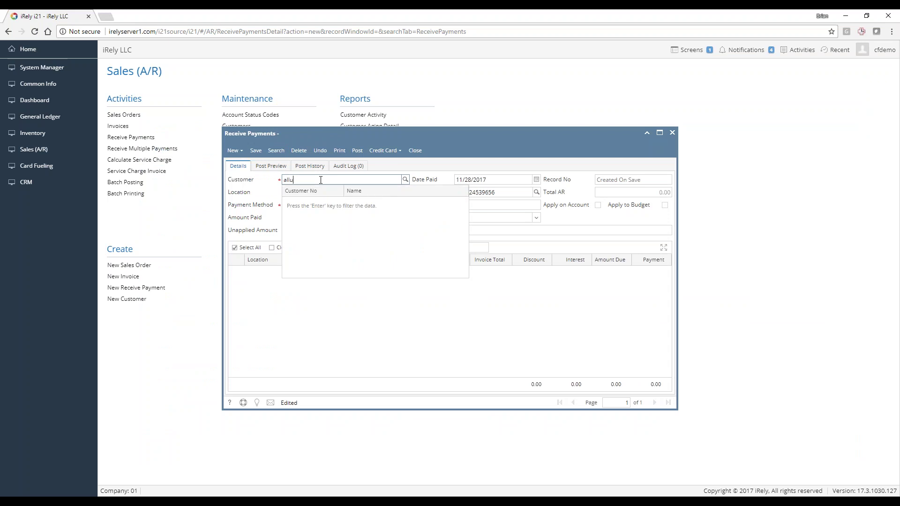
{"action": "key", "text": "BackSpace"}
{"action": "type", "text": " u"}
{"action": "key", "text": "Return"}
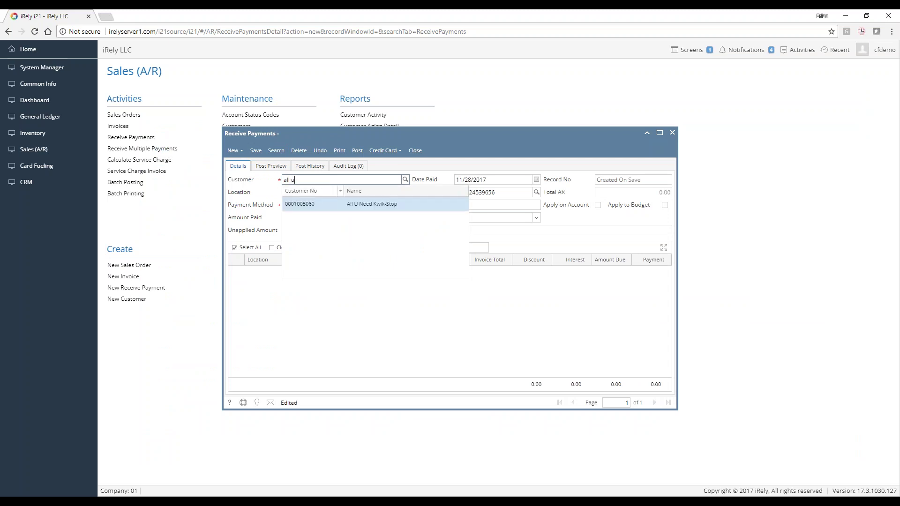
{"action": "left_click", "coordinate": [344, 203]}
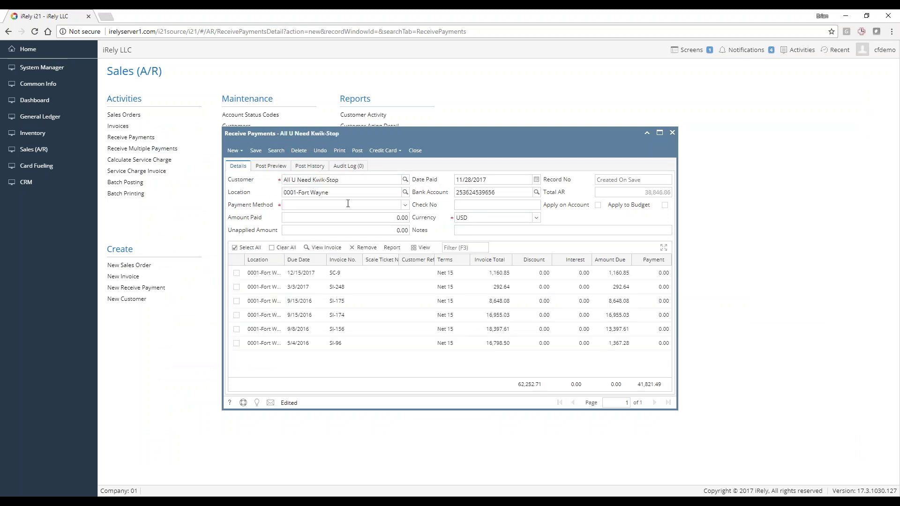
{"action": "left_click", "coordinate": [359, 194]}
Set the payment method to Check with an amount paid of 20,000
{"action": "left_click", "coordinate": [406, 205]}
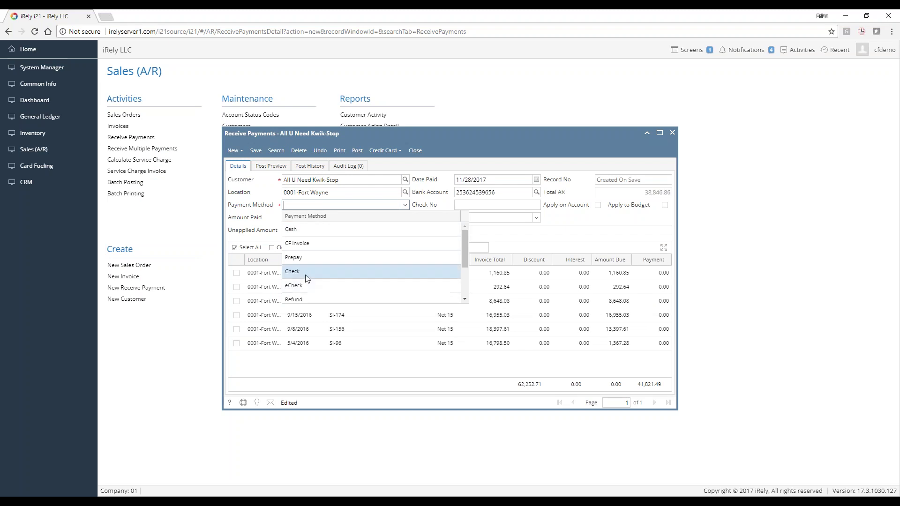
{"action": "scroll", "coordinate": [307, 277], "scroll_direction": "down", "scroll_amount": 2}
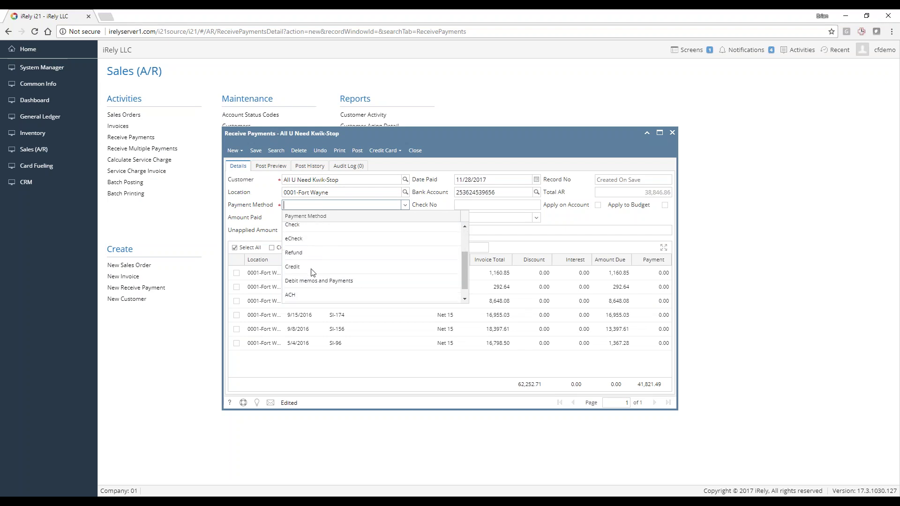
{"action": "scroll", "coordinate": [313, 272], "scroll_direction": "down", "scroll_amount": 1}
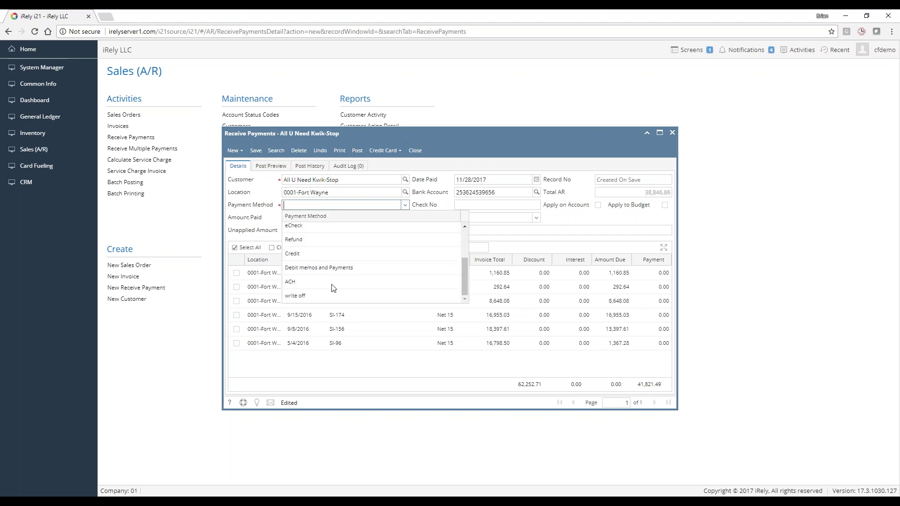
{"action": "scroll", "coordinate": [324, 265], "scroll_direction": "up", "scroll_amount": 3}
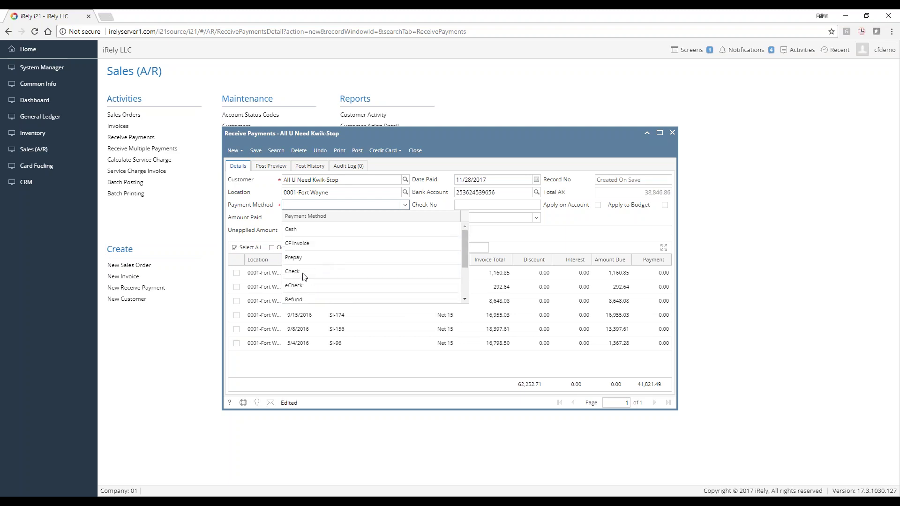
{"action": "left_click", "coordinate": [297, 273]}
{"action": "key", "text": "Tab"}
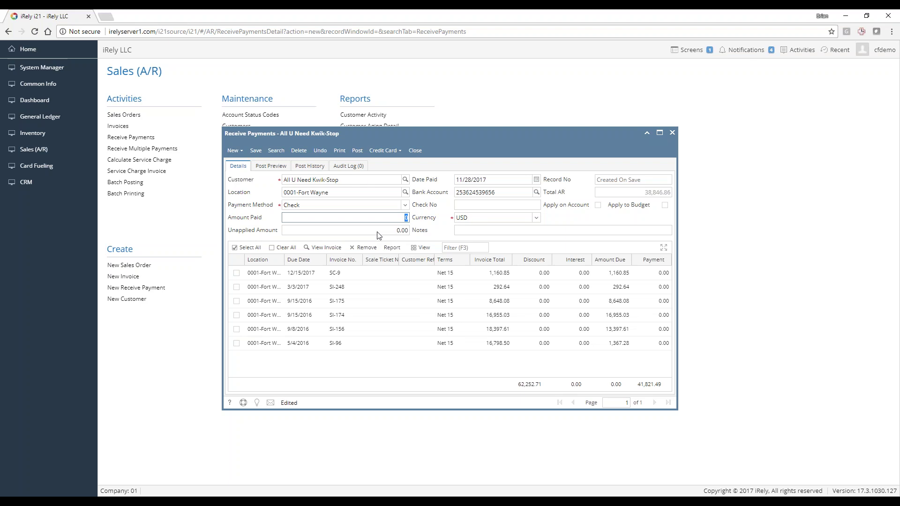
{"action": "type", "text": "200000"}
{"action": "left_click", "coordinate": [385, 230]}
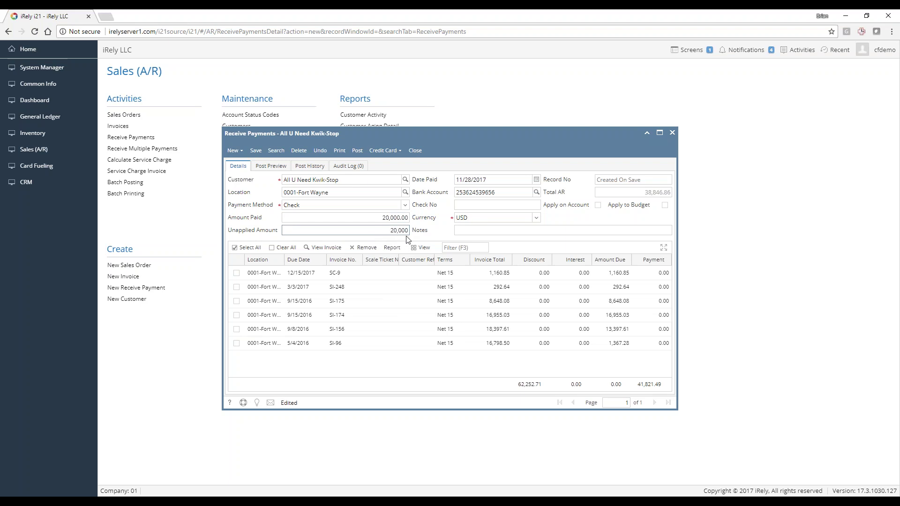
Enter check number 123456 and the note 'partial payment'
{"action": "key", "text": "Tab"}
{"action": "key", "text": "Tab"}
{"action": "key", "text": "Tab"}
{"action": "type", "text": "123456"}
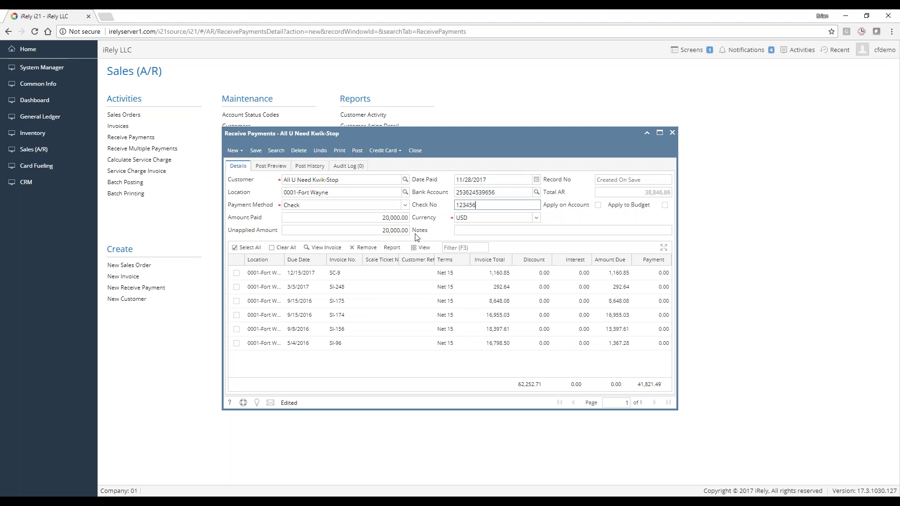
{"action": "key", "text": "Tab"}
{"action": "key", "text": "Tab"}
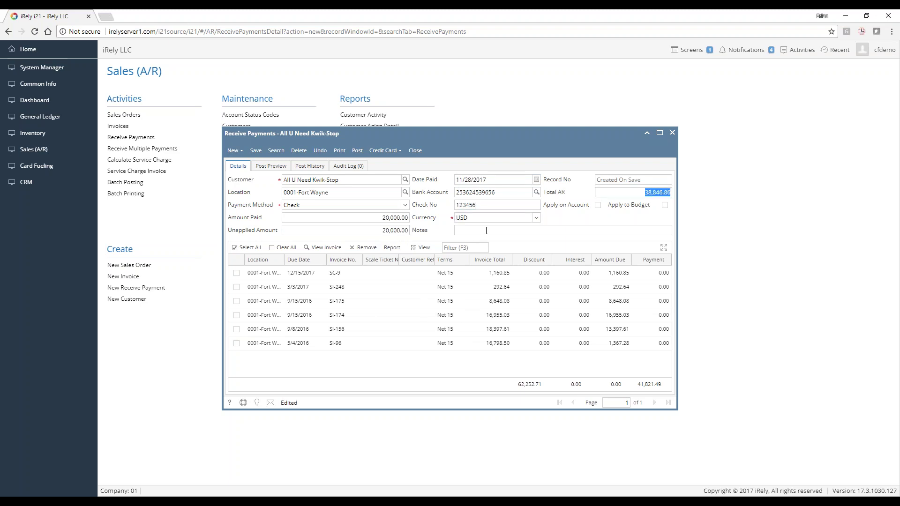
{"action": "key", "text": "Tab"}
{"action": "key", "text": "Tab"}
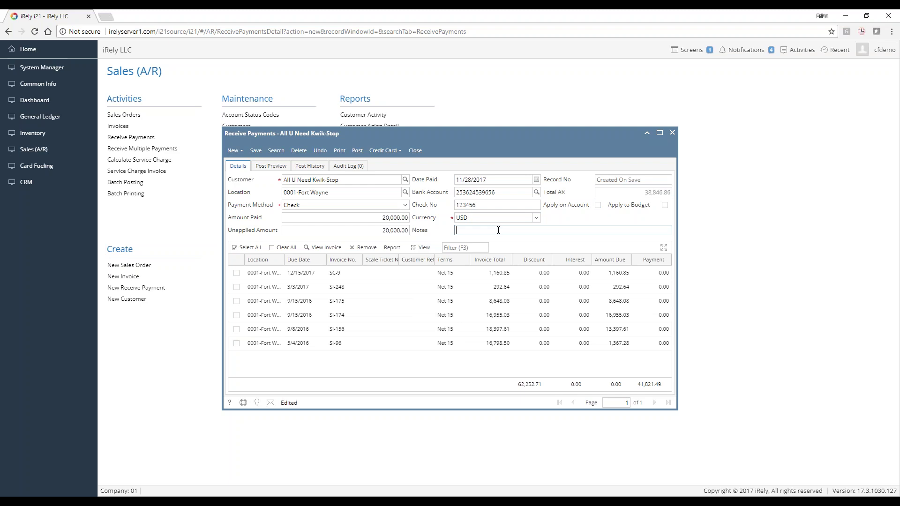
{"action": "type", "text": "partial payment"}
Try Apply on Account, then clear all applications and turn it back off
{"action": "left_click", "coordinate": [599, 206]}
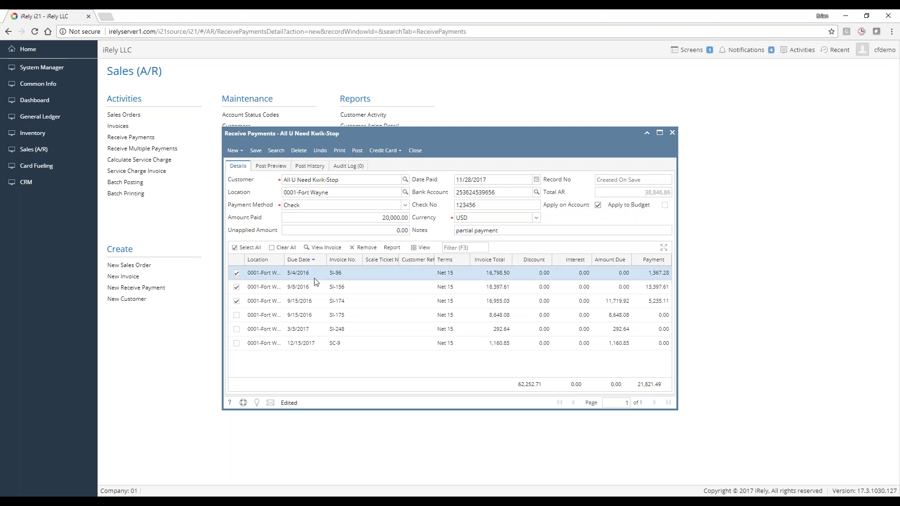
{"action": "left_click", "coordinate": [327, 284]}
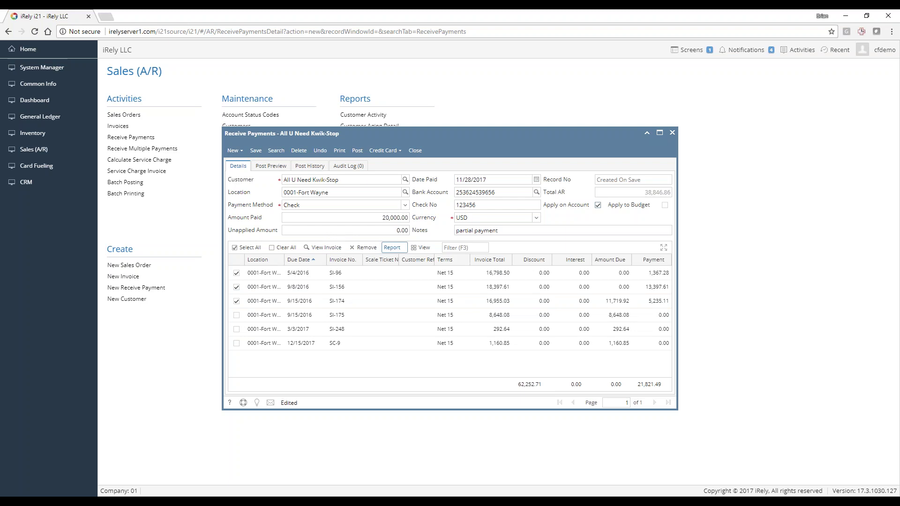
{"action": "left_click", "coordinate": [291, 249]}
{"action": "left_click", "coordinate": [598, 206]}
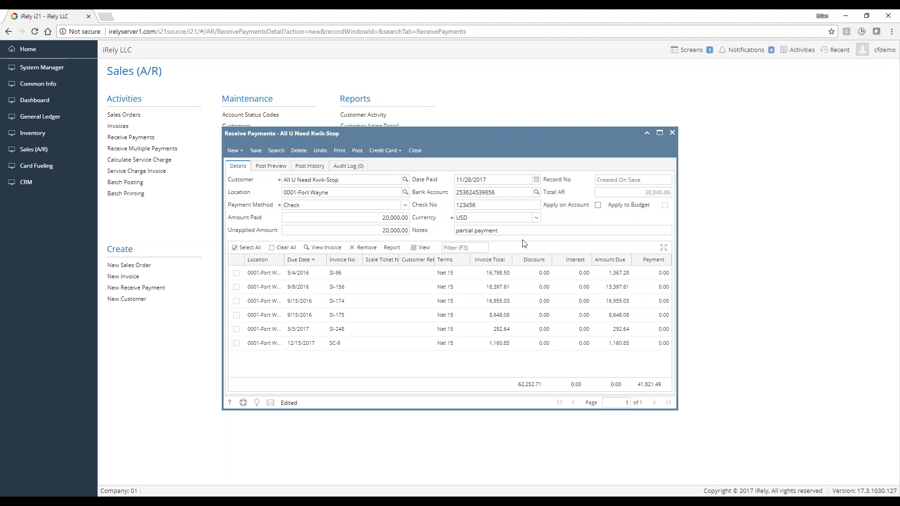
Apply the payment manually to SI-96, SI-248, SC-9, SI-175 and SI-156
{"action": "left_click", "coordinate": [236, 274]}
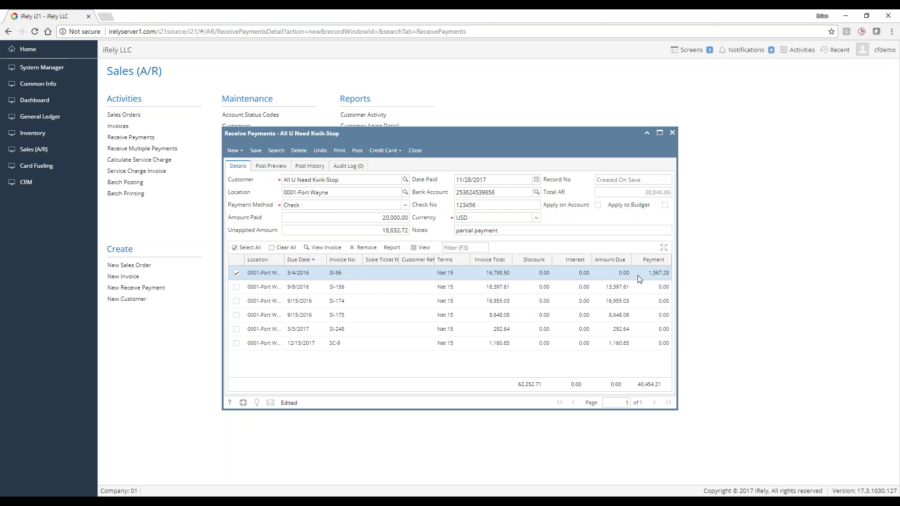
{"action": "left_click", "coordinate": [236, 329]}
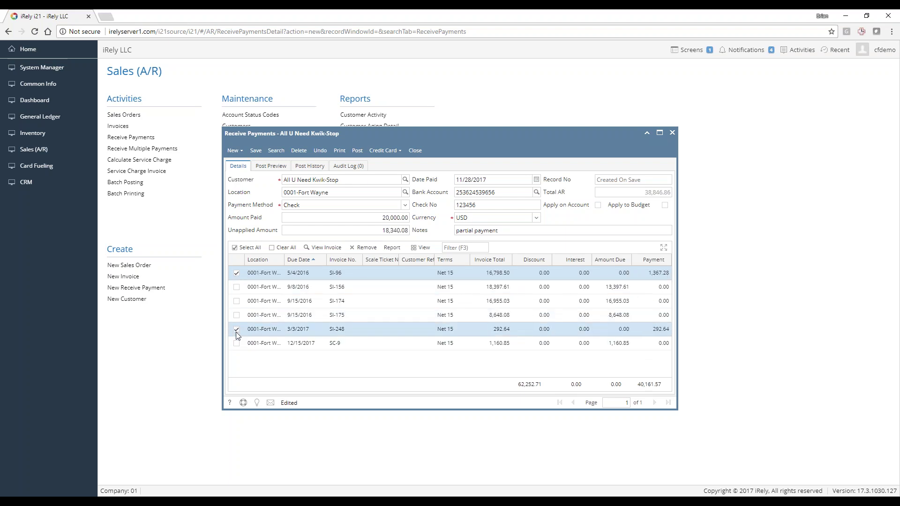
{"action": "left_click", "coordinate": [235, 341]}
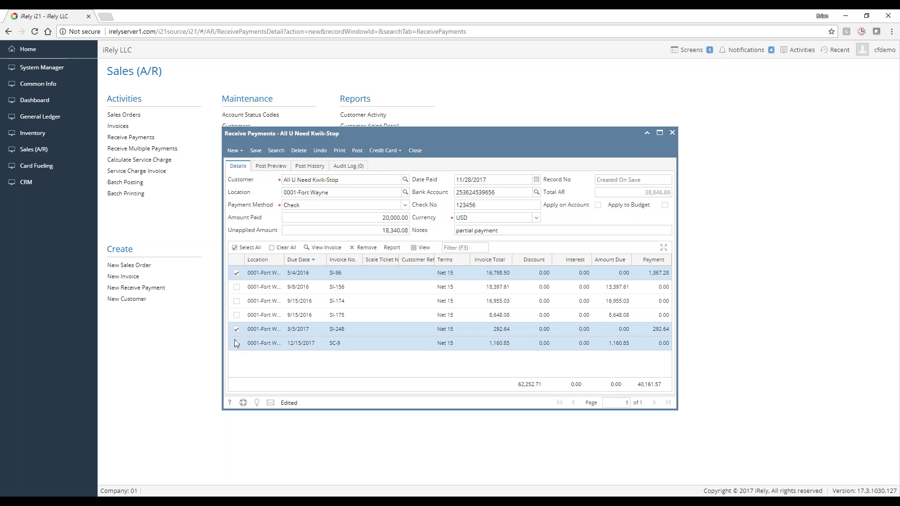
{"action": "left_click", "coordinate": [237, 314]}
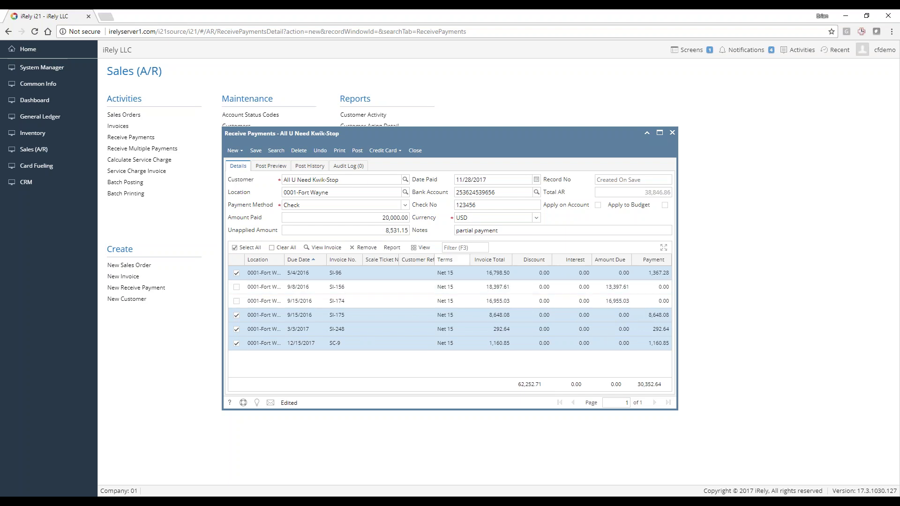
{"action": "left_click", "coordinate": [236, 287]}
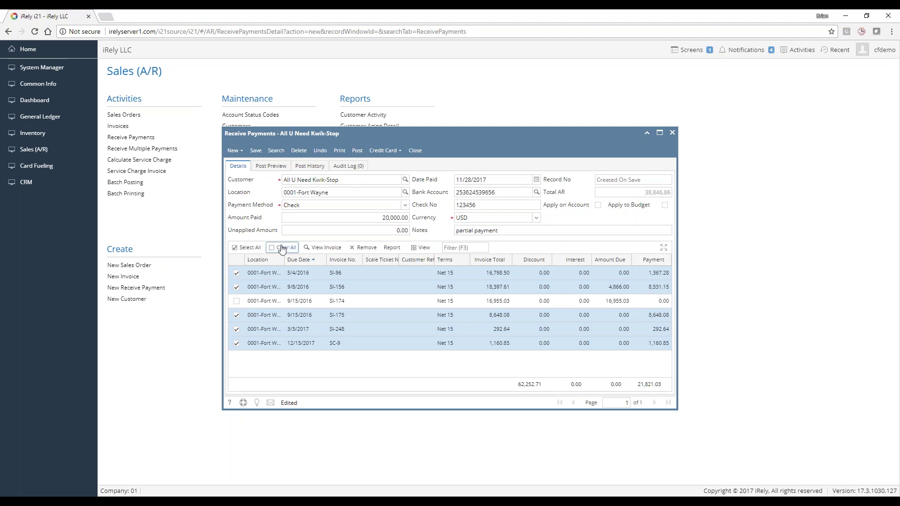
Clear all, then enter payments of 1,000 on SI-96, 5,000 on SI-156, 9,000 on SI-174, plus SI-175
{"action": "left_click", "coordinate": [247, 249]}
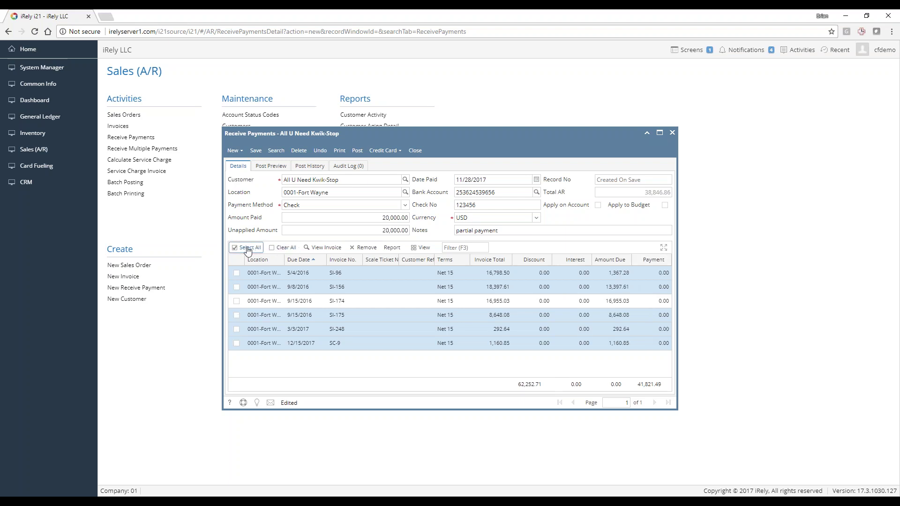
{"action": "left_click", "coordinate": [281, 249]}
{"action": "left_click", "coordinate": [668, 273]}
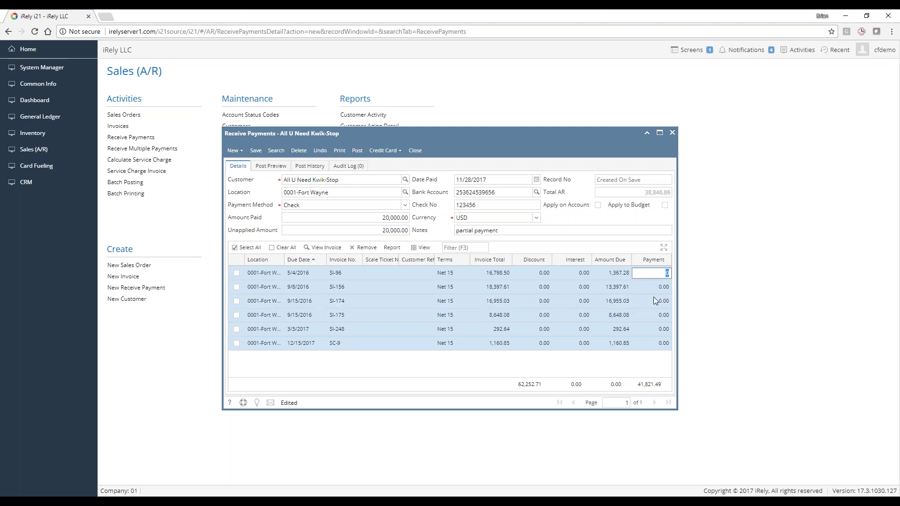
{"action": "type", "text": "1,000"}
{"action": "key", "text": "Return"}
{"action": "left_click", "coordinate": [664, 287]}
{"action": "type", "text": "5,000"}
{"action": "key", "text": "Return"}
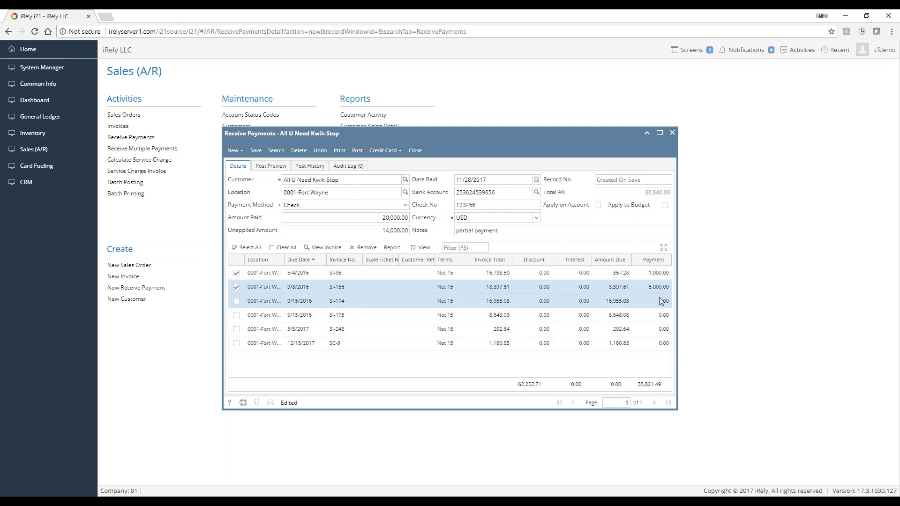
{"action": "left_click", "coordinate": [660, 301]}
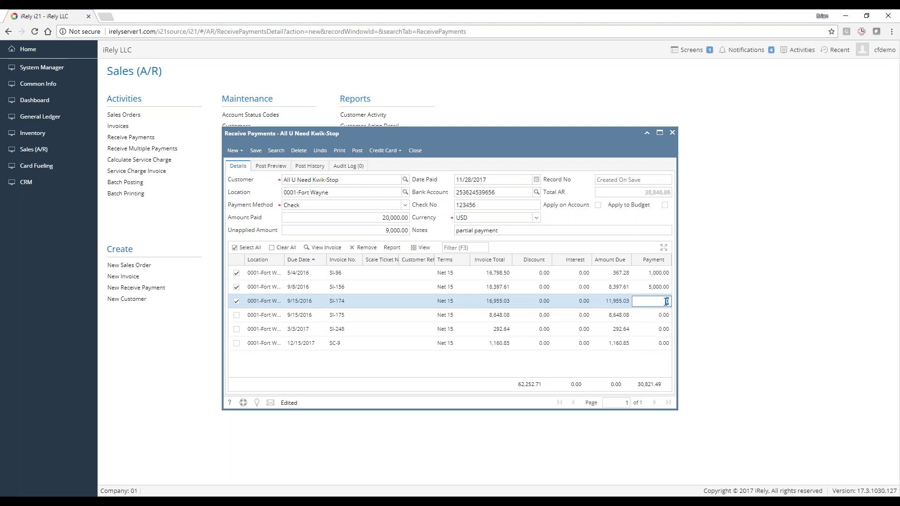
{"action": "type", "text": "9,000"}
{"action": "key", "text": "Return"}
{"action": "left_click", "coordinate": [657, 317]}
{"action": "key", "text": "Return"}
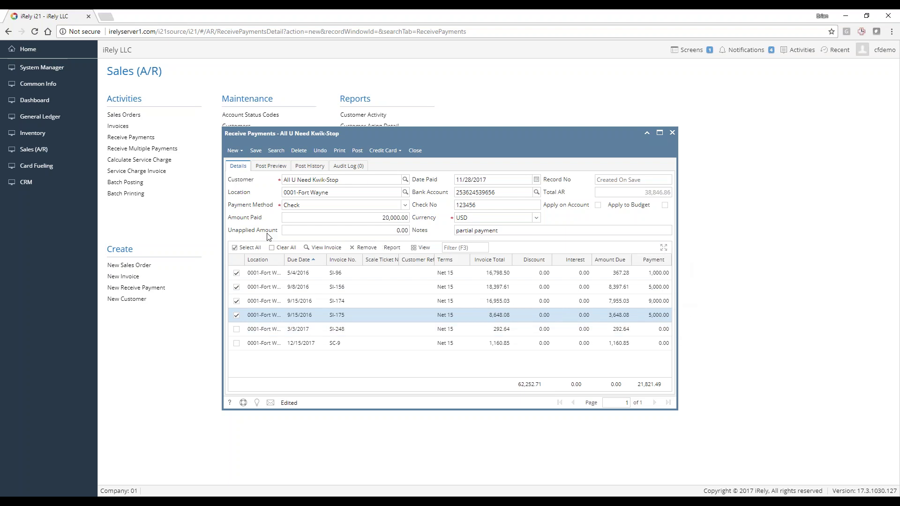
Clear the manual amounts, reapply on account, and save the payment as RCV-90
{"action": "left_click", "coordinate": [282, 248]}
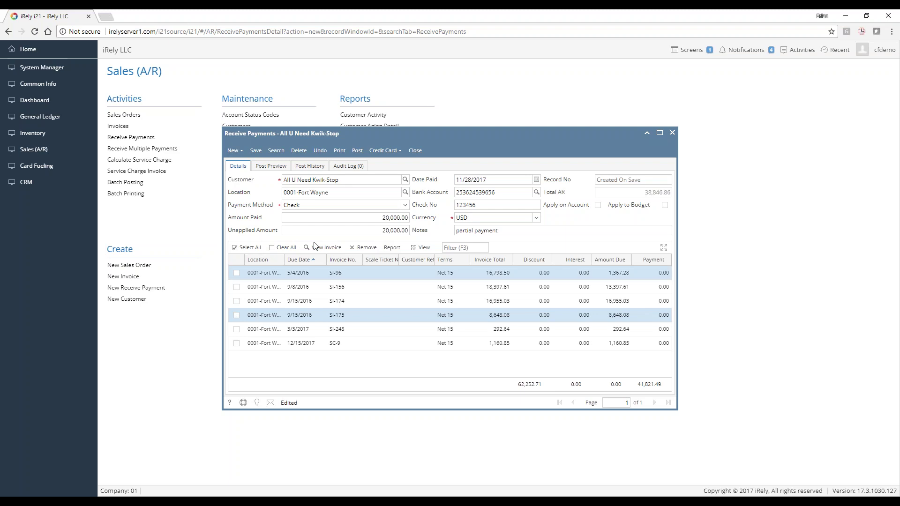
{"action": "left_click", "coordinate": [597, 206]}
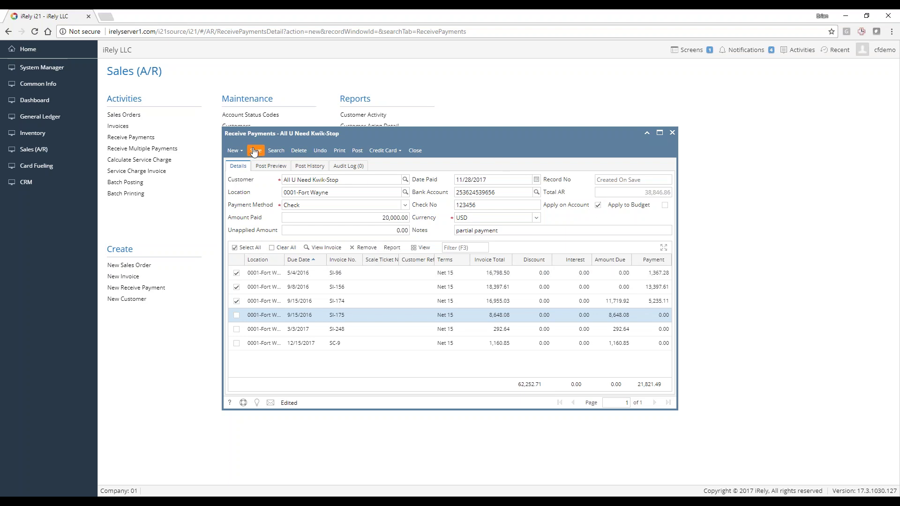
{"action": "left_click", "coordinate": [258, 152]}
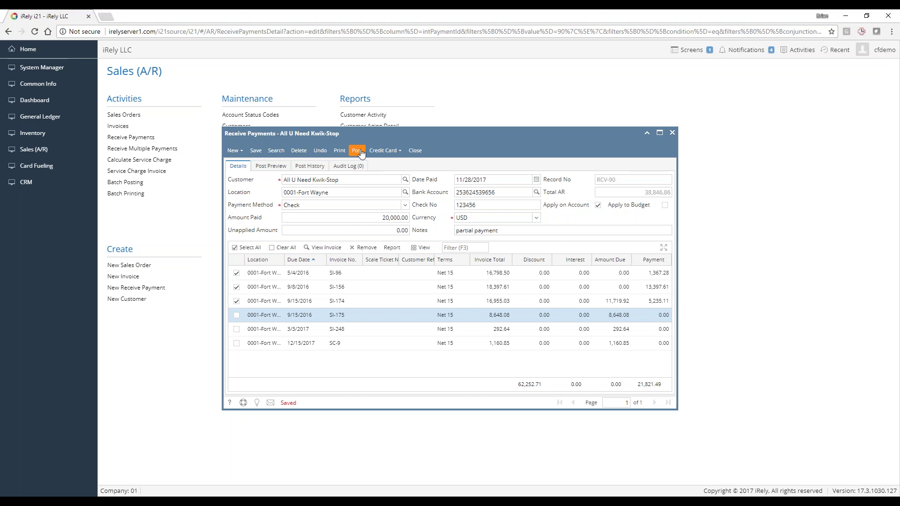
{"action": "left_click", "coordinate": [234, 150]}
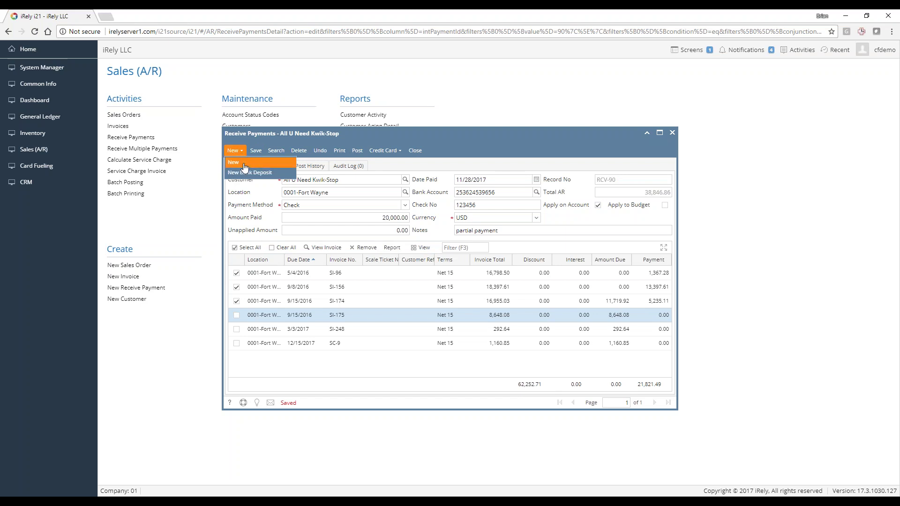
Start a new payment for the customer matching 'cedri', paid by Check with its amount and check number
{"action": "left_click", "coordinate": [245, 164]}
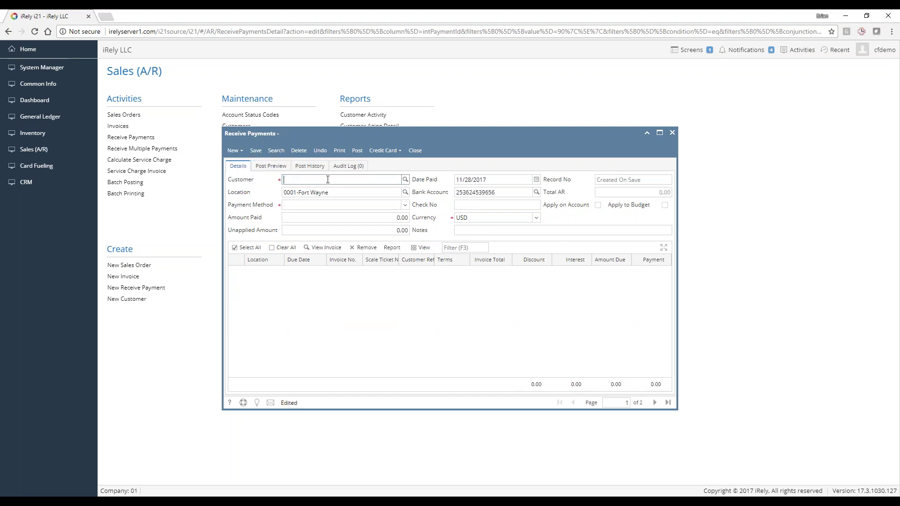
{"action": "type", "text": "cedri"}
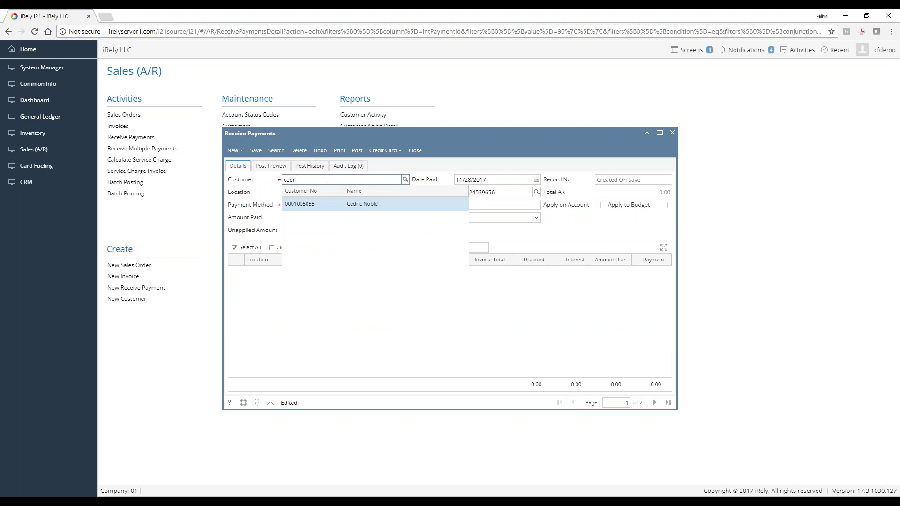
{"action": "left_click", "coordinate": [340, 206]}
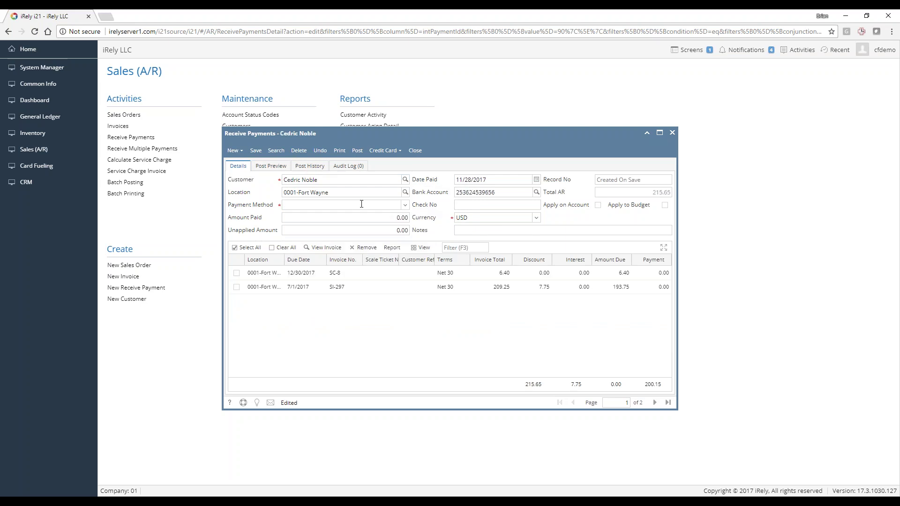
{"action": "left_click", "coordinate": [362, 204]}
{"action": "type", "text": "che"}
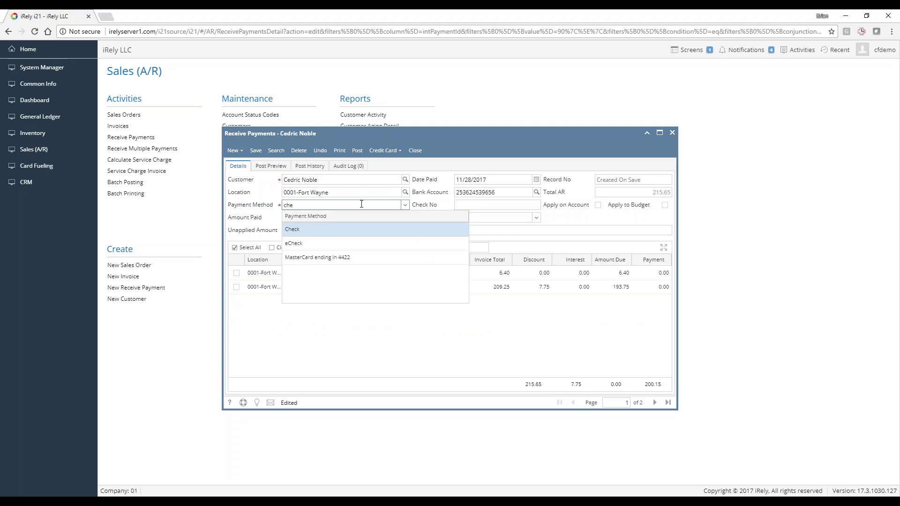
{"action": "key", "text": "Tab"}
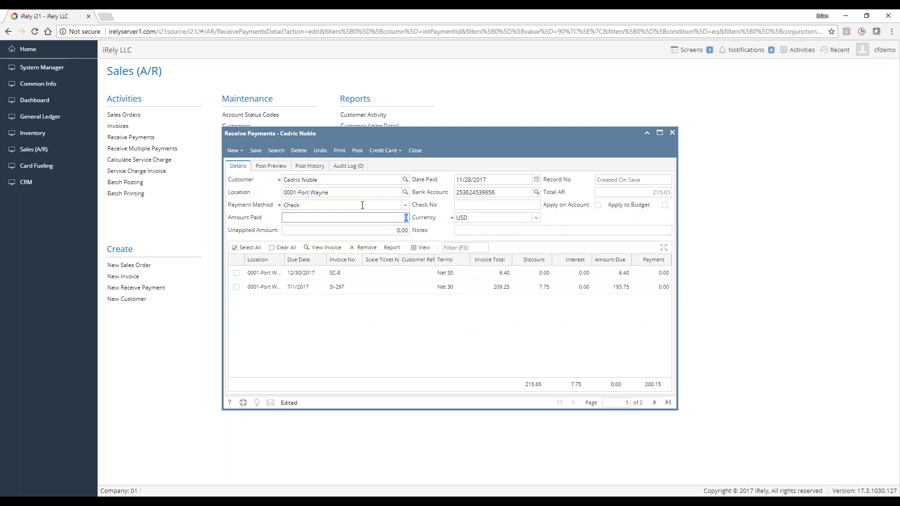
{"action": "type", "text": "5"}
{"action": "key", "text": "Tab"}
{"action": "key", "text": "Tab"}
{"action": "key", "text": "Tab"}
{"action": "key", "text": "Tab"}
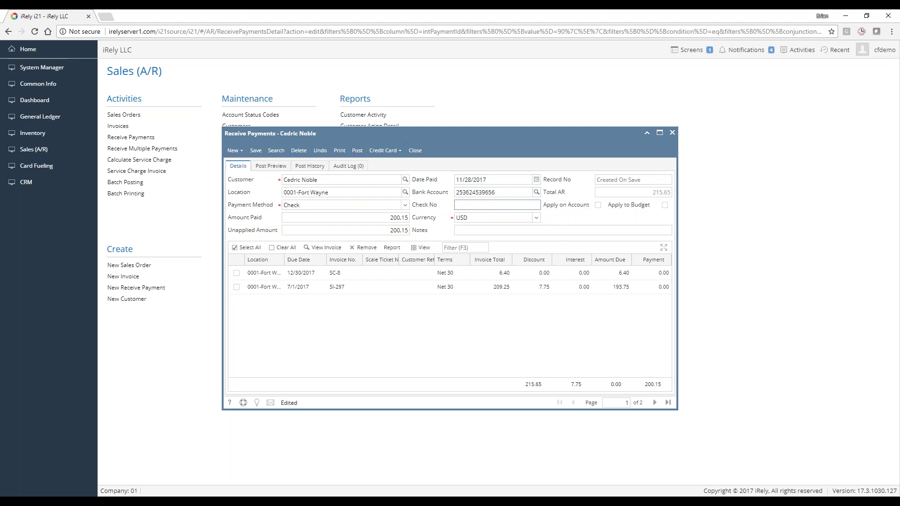
{"action": "key", "text": "Tab"}
{"action": "key", "text": "Tab"}
Apply the 200.15 on account to SI-297 and SC-8, save as RCV-91, and close
{"action": "left_click", "coordinate": [599, 205]}
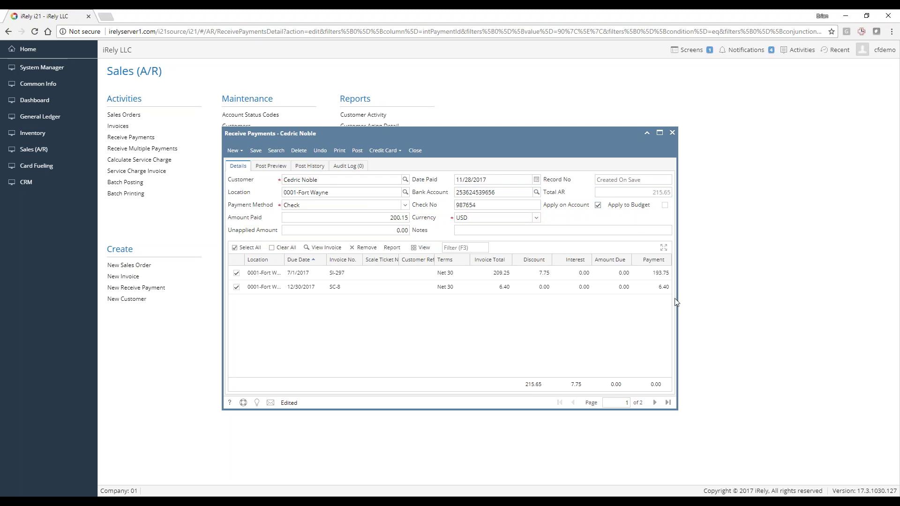
{"action": "left_click_drag", "start_coordinate": [678, 298], "coordinate": [759, 295]}
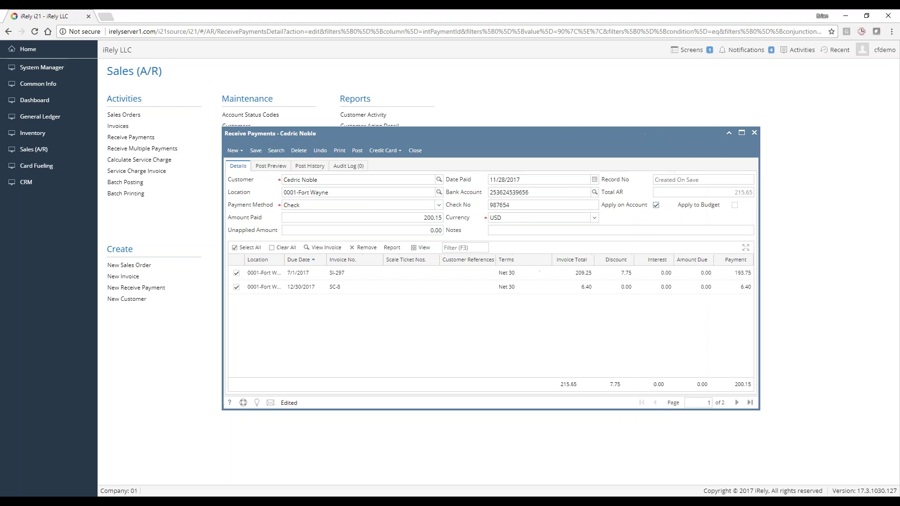
{"action": "left_click", "coordinate": [256, 150]}
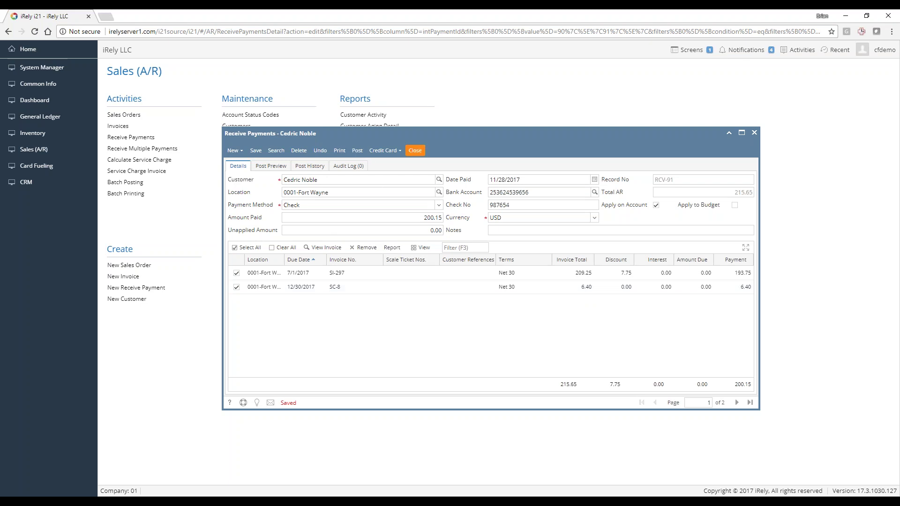
{"action": "left_click", "coordinate": [415, 150]}
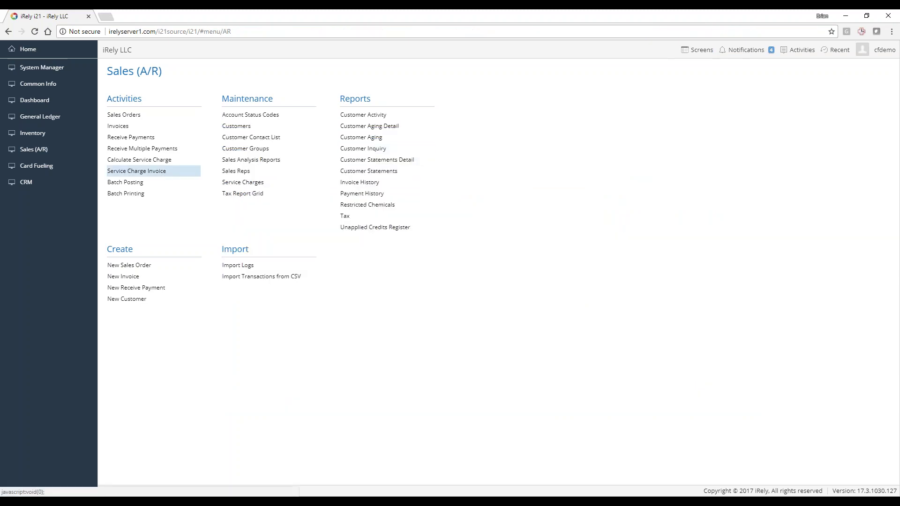
Open Receive Payments and filter the Posted column to No
{"action": "left_click", "coordinate": [133, 138]}
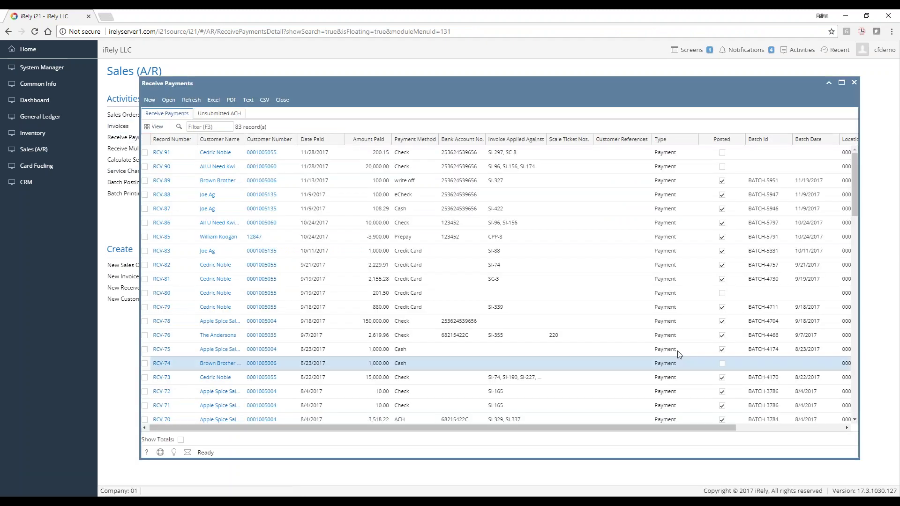
{"action": "left_click", "coordinate": [741, 140]}
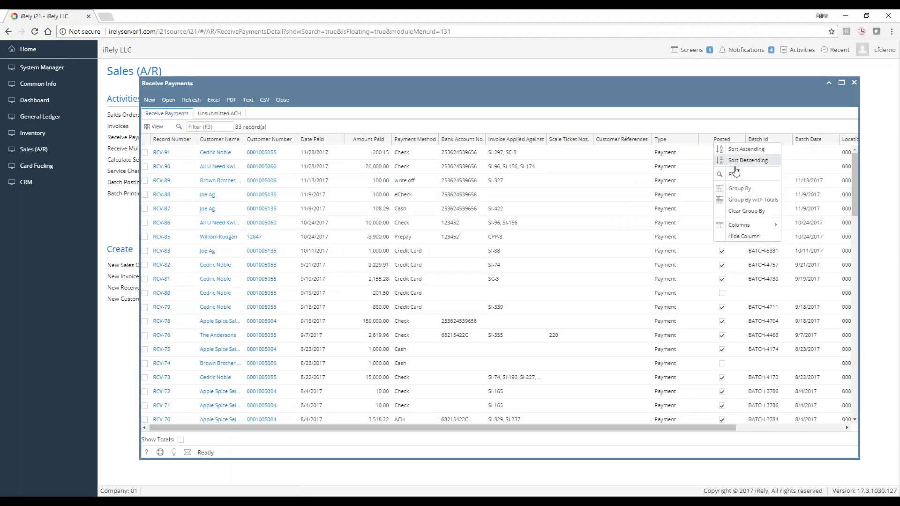
{"action": "left_click", "coordinate": [734, 174]}
{"action": "left_click", "coordinate": [320, 141]}
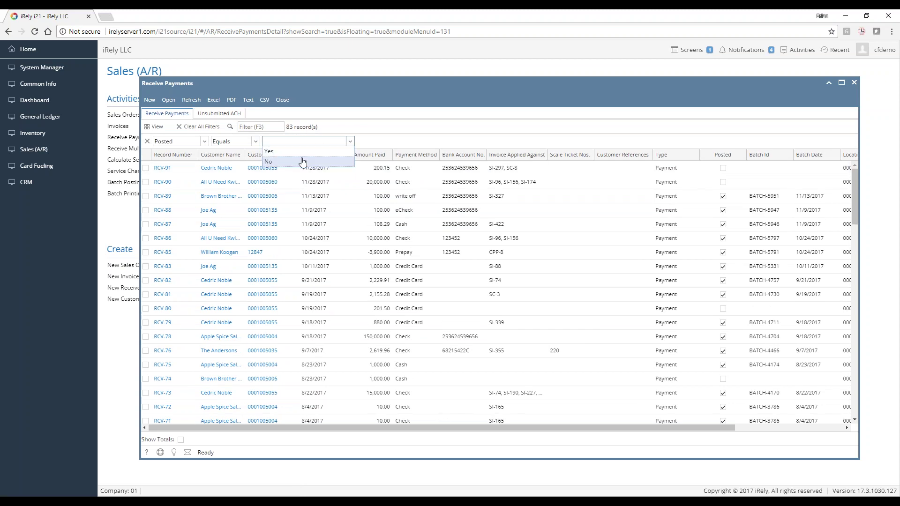
{"action": "left_click", "coordinate": [303, 161]}
Save the filtered list as the 'Unposted' view and move it to the first tab
{"action": "left_click", "coordinate": [155, 127]}
{"action": "left_click", "coordinate": [165, 150]}
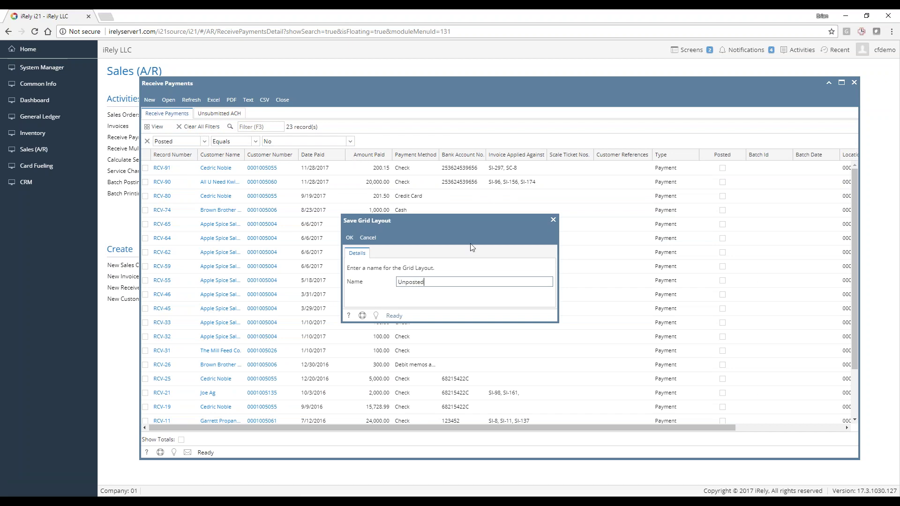
{"action": "left_click", "coordinate": [350, 238]}
{"action": "left_click_drag", "start_coordinate": [261, 113], "coordinate": [157, 113]}
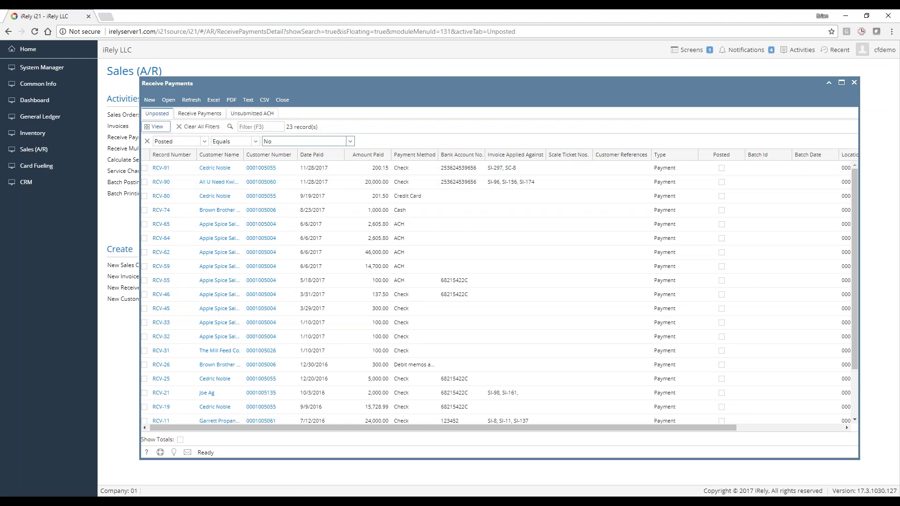
Clear the Posted filter from the full payments list, then return to the Unposted view
{"action": "left_click", "coordinate": [190, 113]}
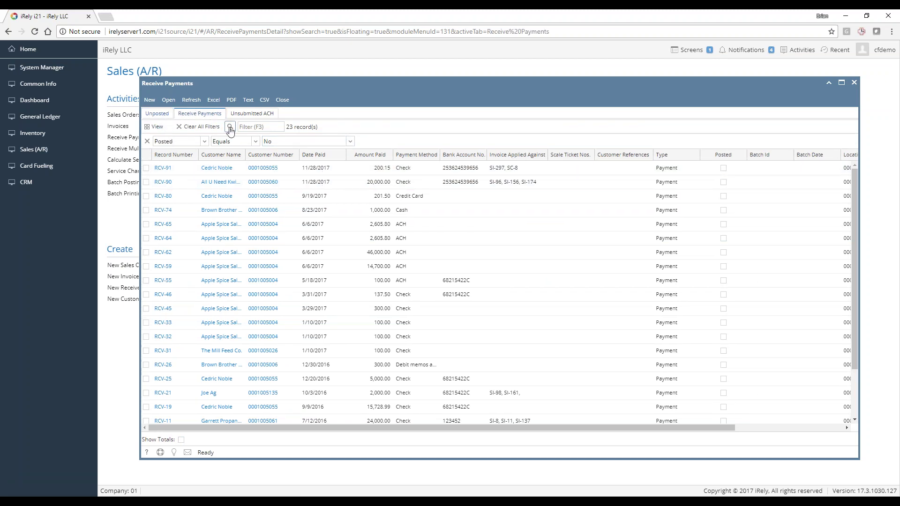
{"action": "left_click", "coordinate": [199, 127]}
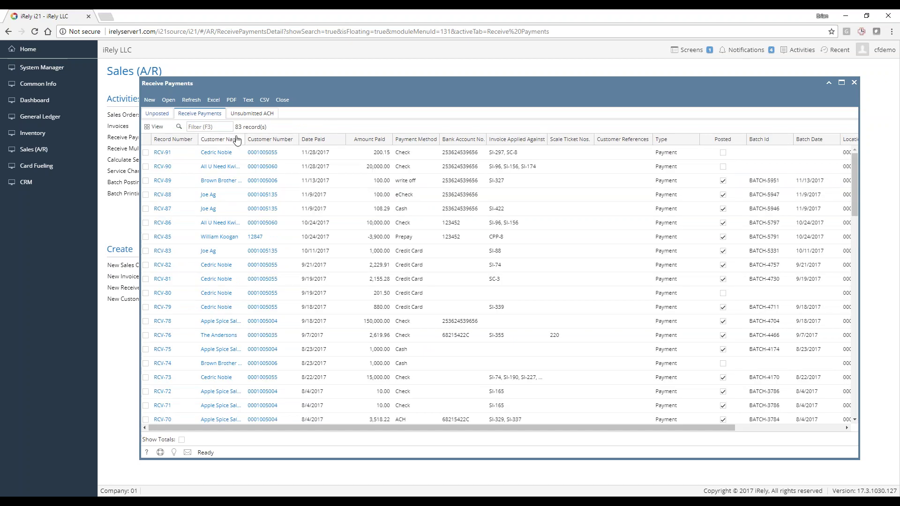
{"action": "left_click", "coordinate": [162, 117]}
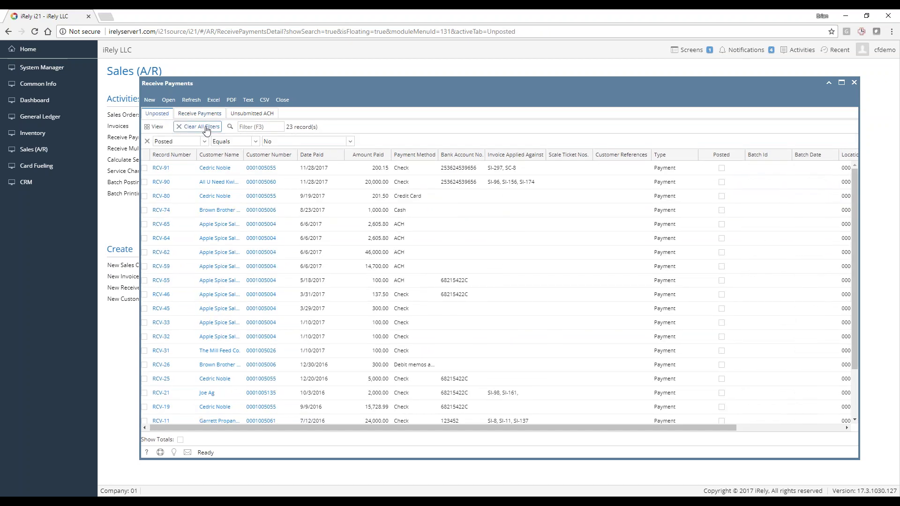
Filter unposted payments to the 11/28/2017 date, then close the payments list
{"action": "right_click", "coordinate": [324, 168]}
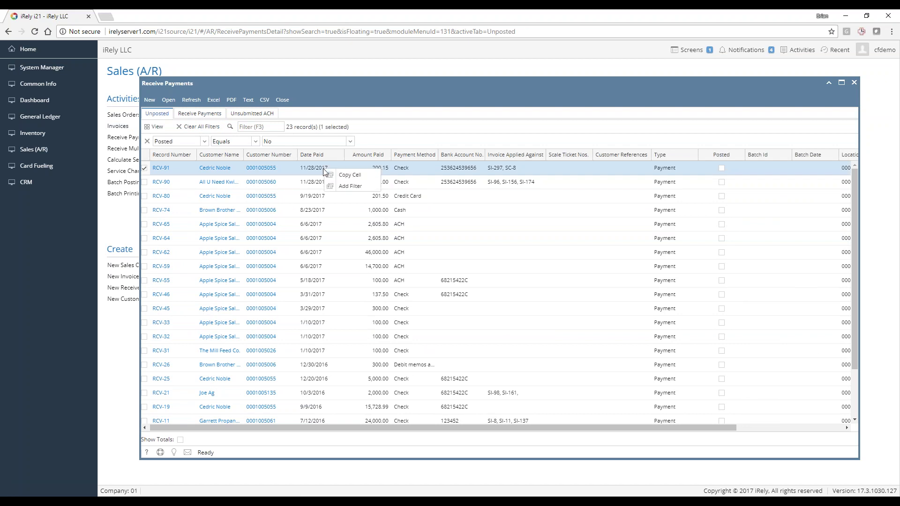
{"action": "left_click", "coordinate": [352, 182]}
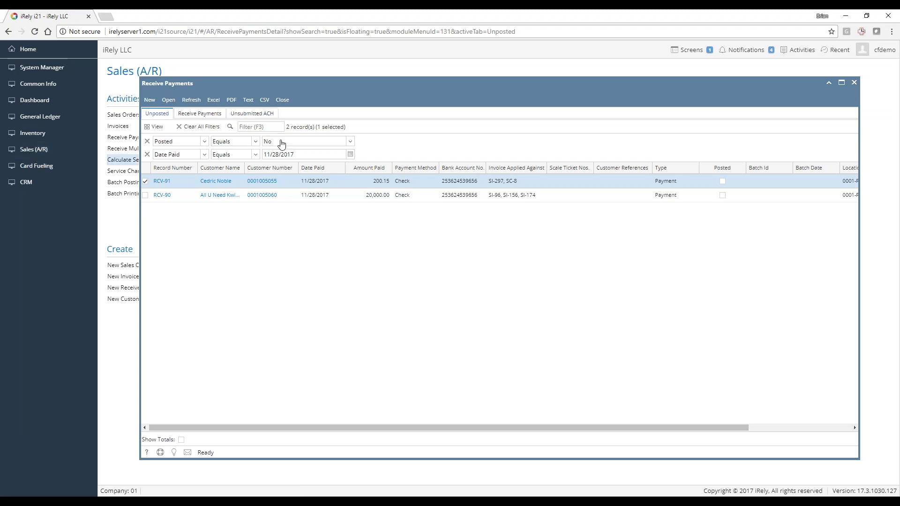
{"action": "left_click", "coordinate": [282, 100]}
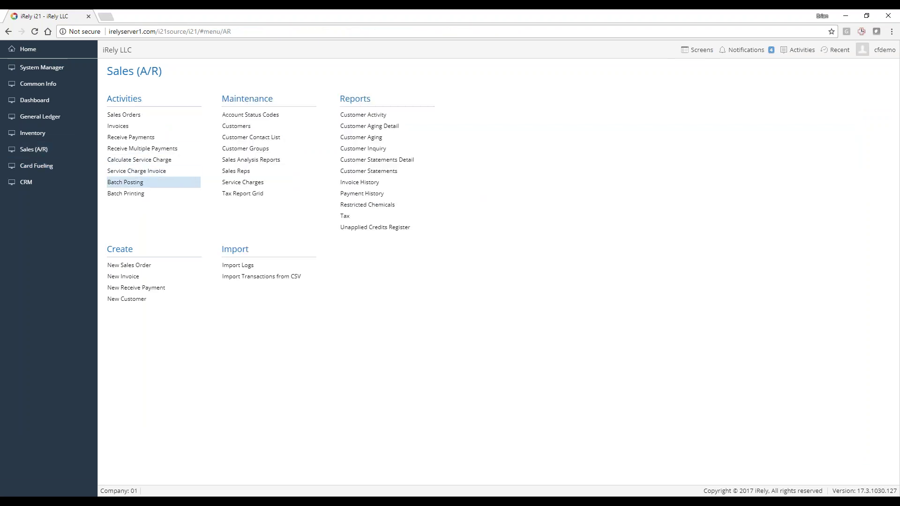
Start a new posting batch, filter Date from 11/28/2017 to 11/28/2017, and select both payments
{"action": "left_click", "coordinate": [124, 183]}
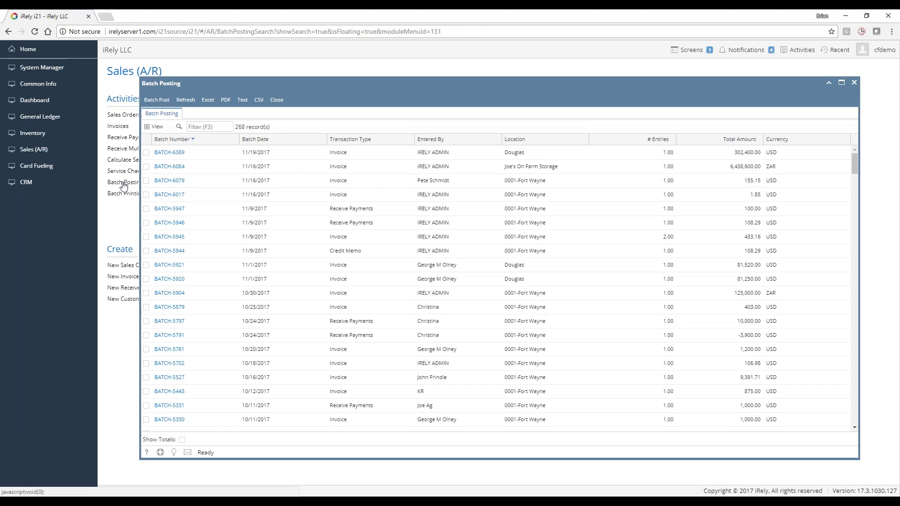
{"action": "left_click", "coordinate": [161, 101]}
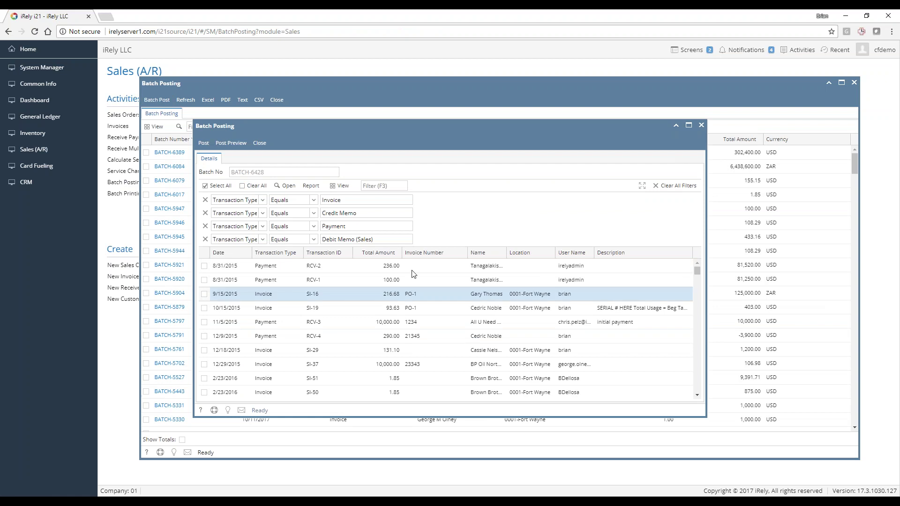
{"action": "left_click", "coordinate": [248, 253]}
{"action": "left_click", "coordinate": [234, 288]}
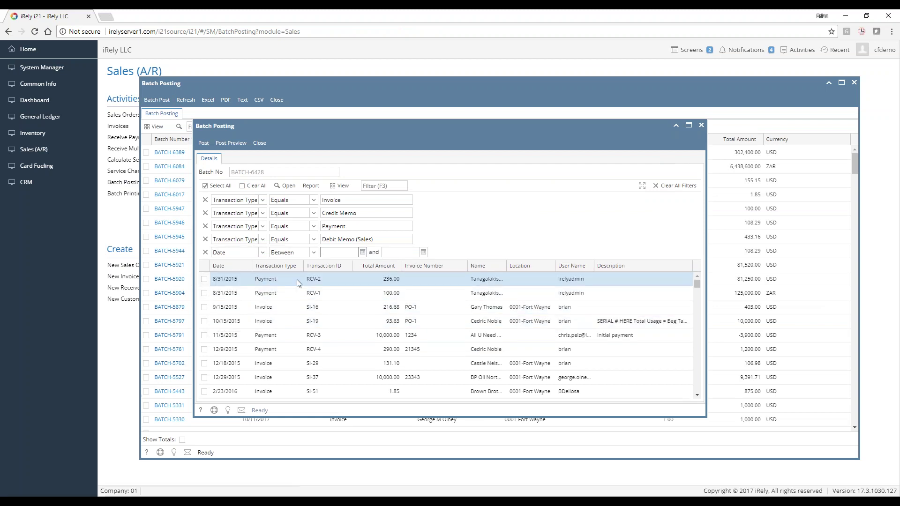
{"action": "type", "text": "11/28/2017"}
{"action": "key", "text": "Tab"}
{"action": "type", "text": "11/28/2017"}
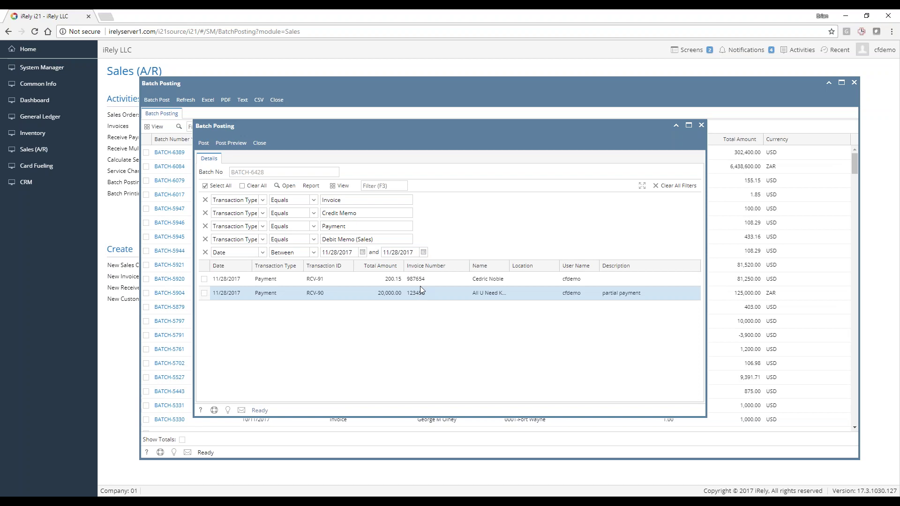
{"action": "left_click", "coordinate": [217, 186]}
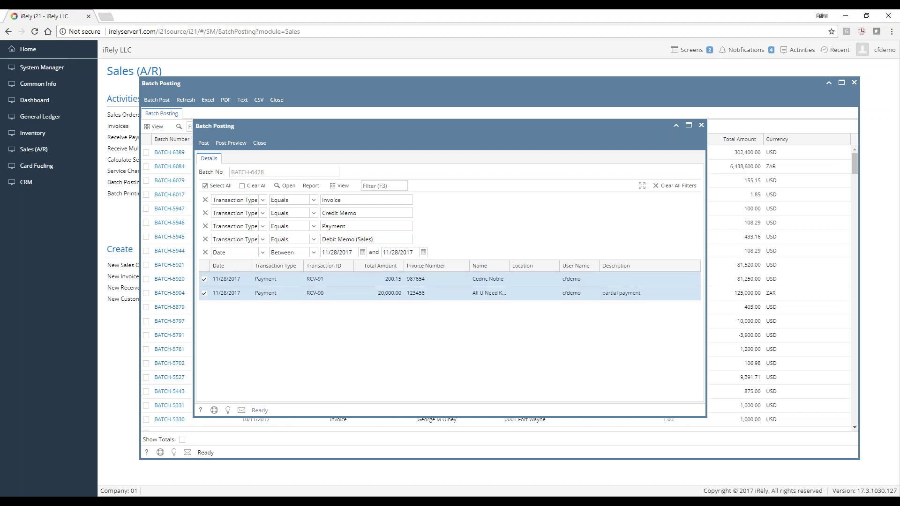
Post batch BATCH-6428, review the 153 failed results, and dismiss them
{"action": "left_click", "coordinate": [205, 145]}
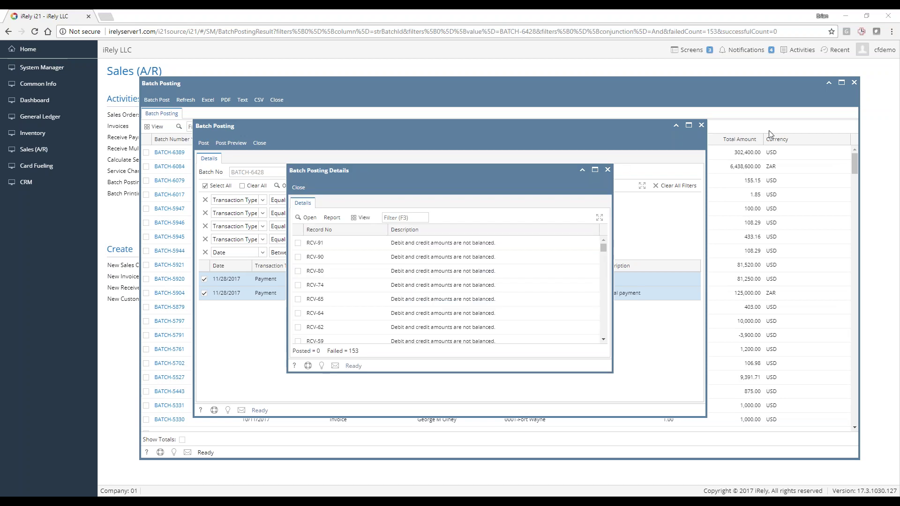
{"action": "scroll", "coordinate": [457, 238], "scroll_direction": "down", "scroll_amount": 7}
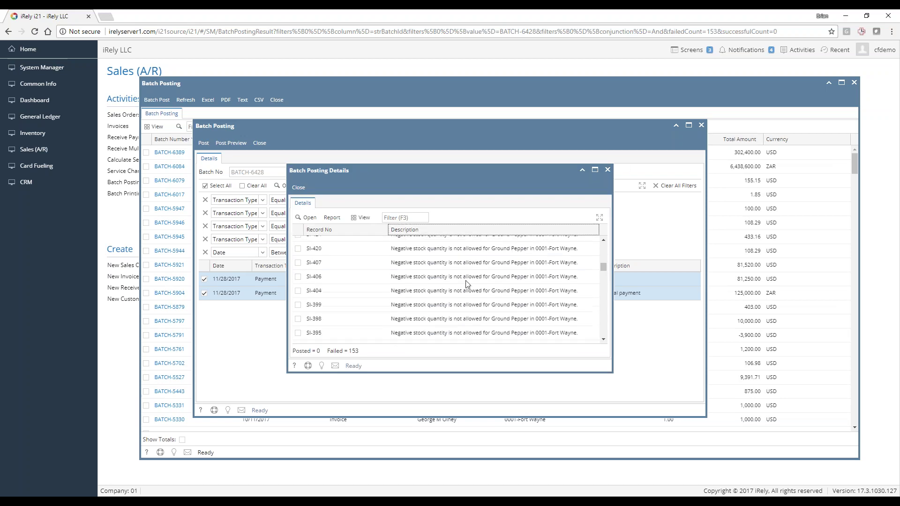
{"action": "left_click", "coordinate": [297, 186]}
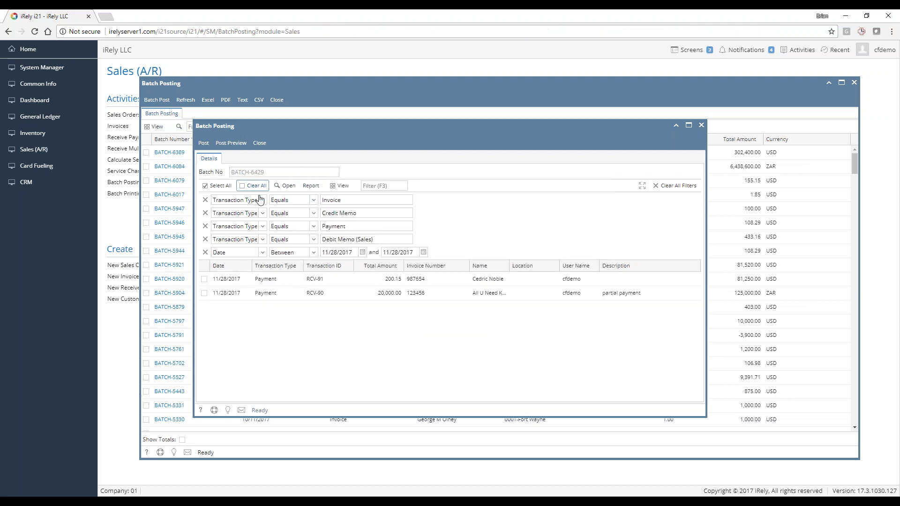
Remove the date range filter and close the BATCH-6429 form and Batch Posting list
{"action": "left_click", "coordinate": [204, 252]}
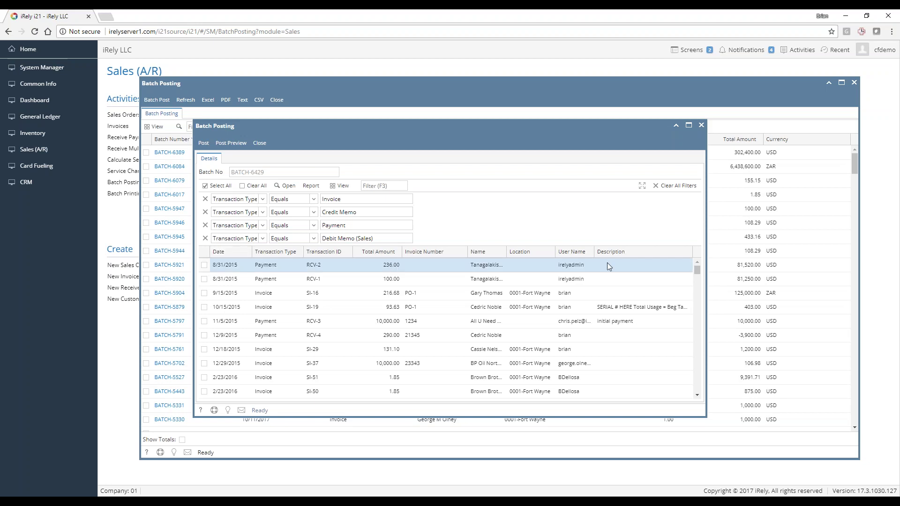
{"action": "scroll", "coordinate": [308, 321], "scroll_direction": "down", "scroll_amount": 5}
{"action": "scroll", "coordinate": [308, 321], "scroll_direction": "down", "scroll_amount": 5}
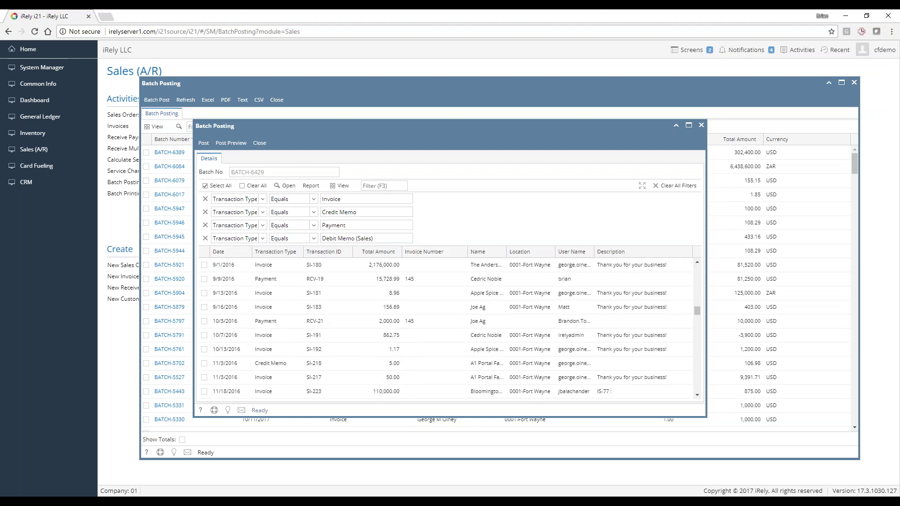
{"action": "scroll", "coordinate": [285, 326], "scroll_direction": "down", "scroll_amount": 5}
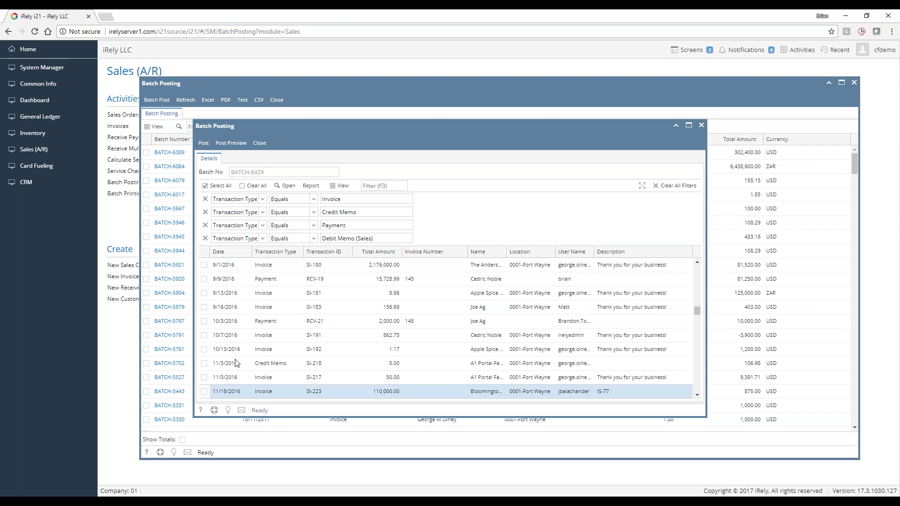
{"action": "left_click", "coordinate": [259, 143]}
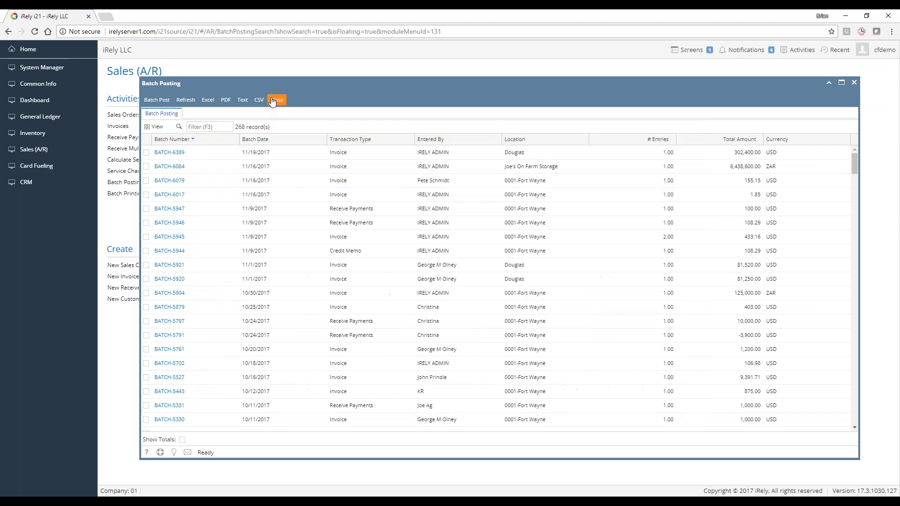
{"action": "left_click", "coordinate": [276, 100]}
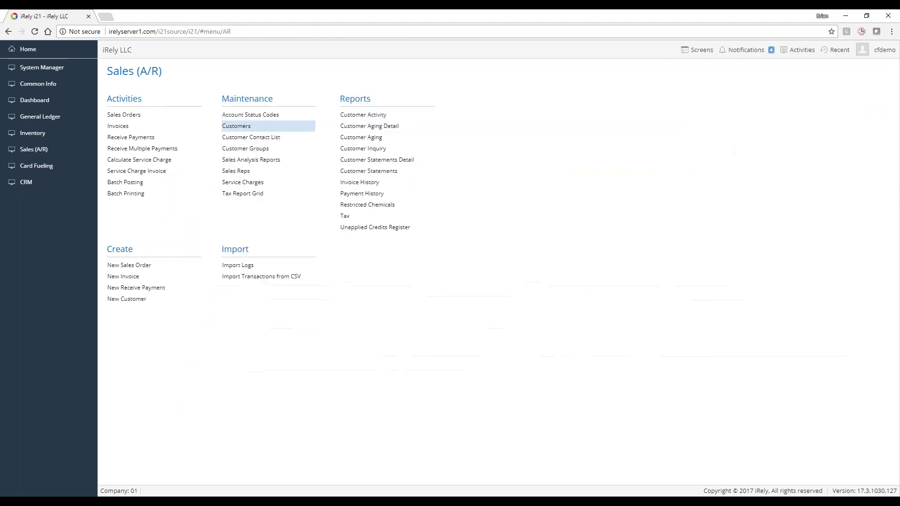
Open unposted payment RCV-91 and review its SC-8 and SI-297 invoice lines
{"action": "left_click", "coordinate": [130, 137]}
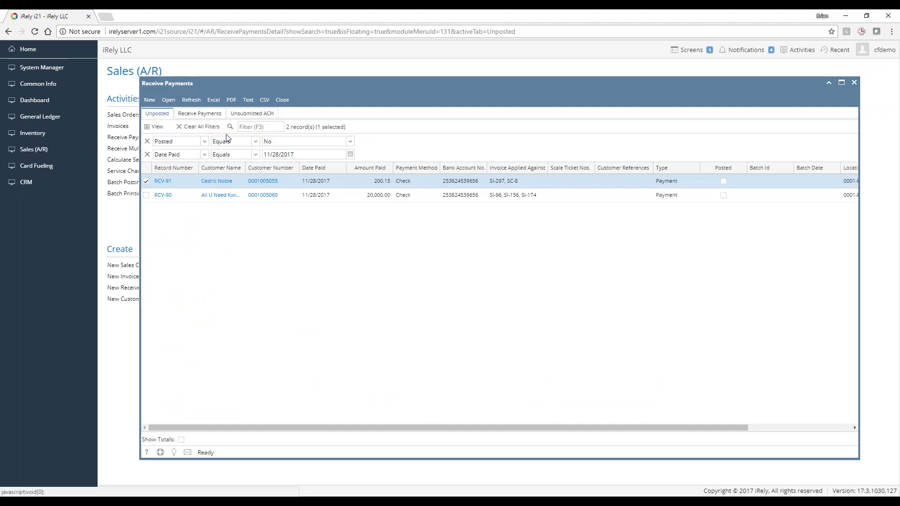
{"action": "double_click", "coordinate": [447, 187]}
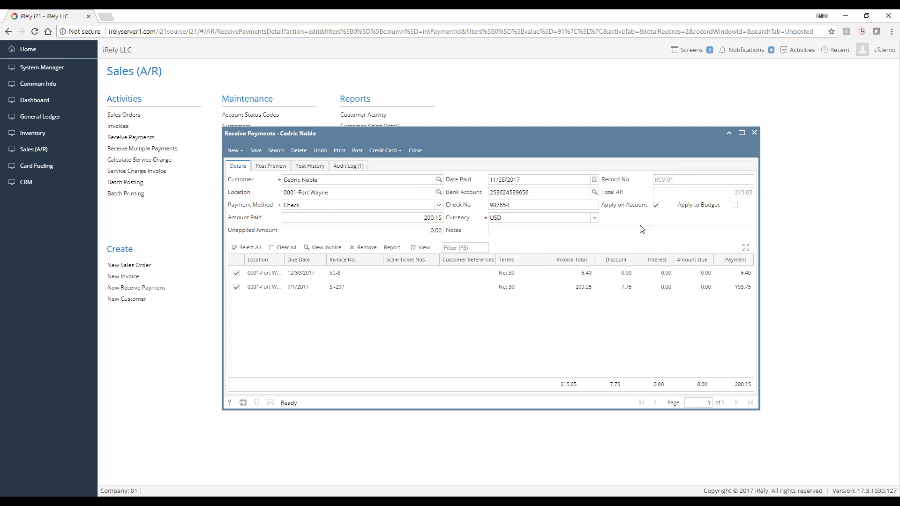
{"action": "left_click", "coordinate": [631, 273]}
{"action": "left_click", "coordinate": [622, 287]}
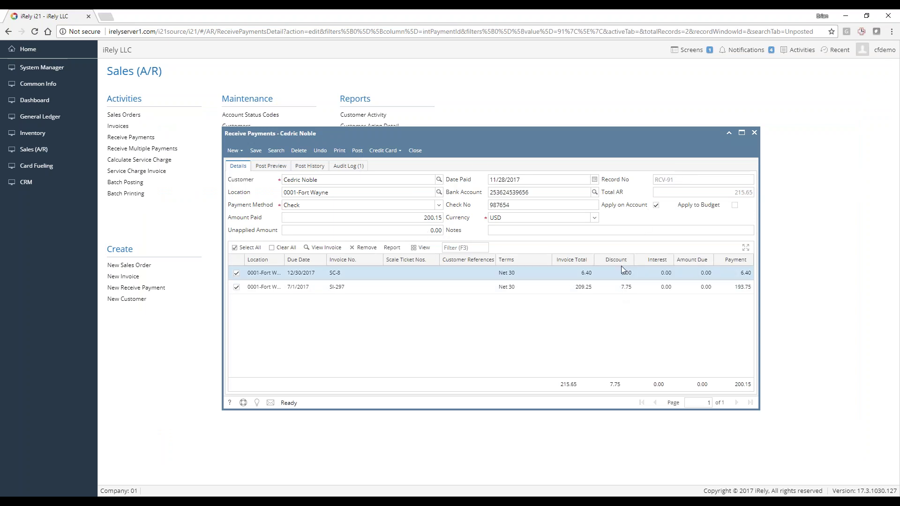
{"action": "left_click", "coordinate": [624, 273]}
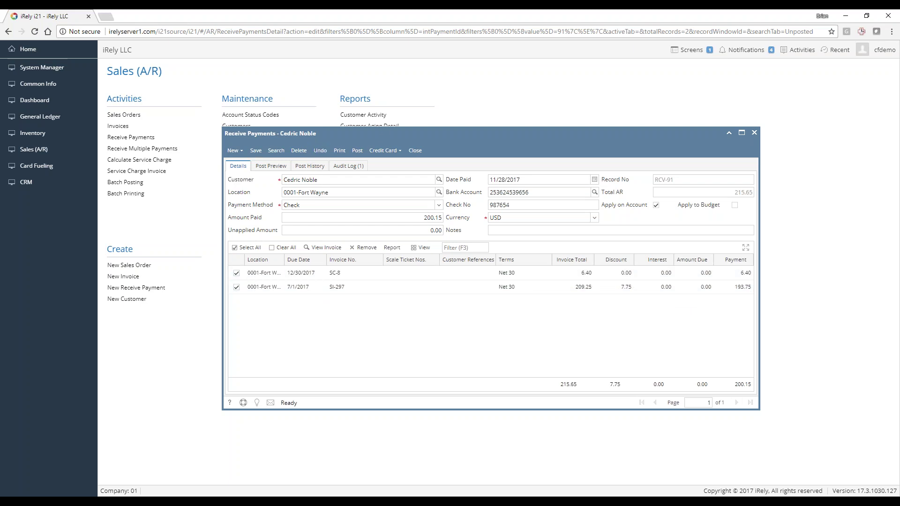
{"action": "left_click_drag", "start_coordinate": [387, 134], "coordinate": [434, 137]}
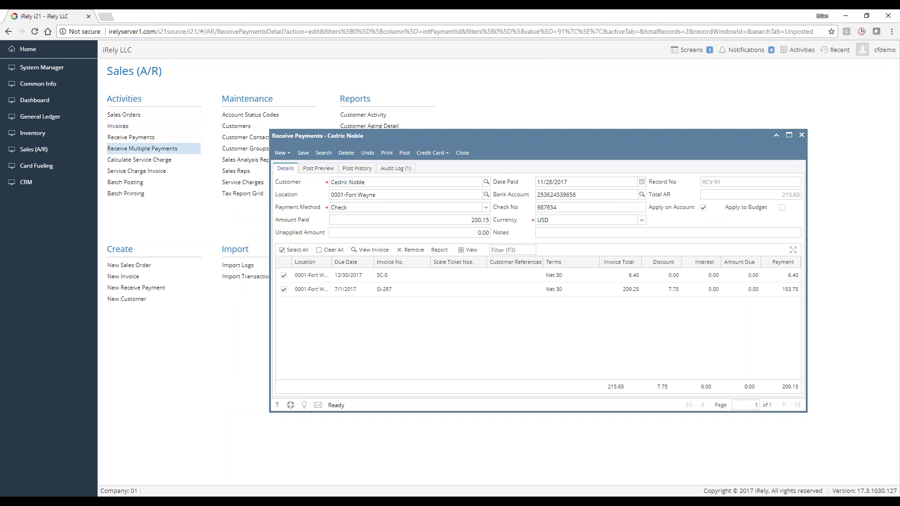
Show all received payments and filter them to the RCV-91 customer
{"action": "left_click", "coordinate": [133, 138]}
{"action": "left_click", "coordinate": [200, 114]}
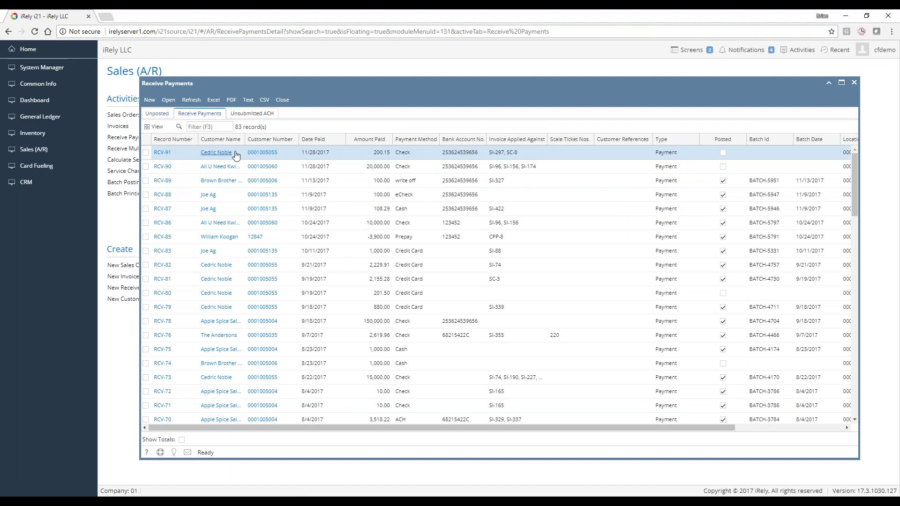
{"action": "right_click", "coordinate": [236, 153]}
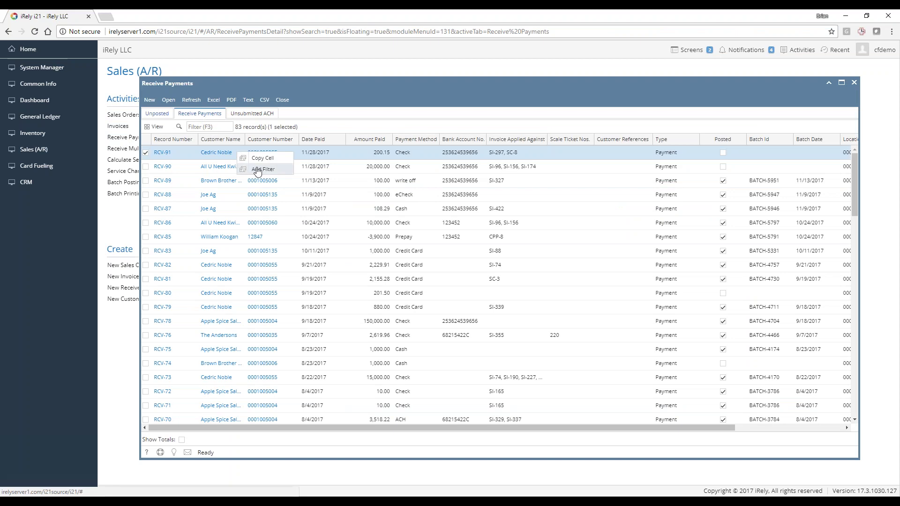
{"action": "left_click", "coordinate": [258, 170]}
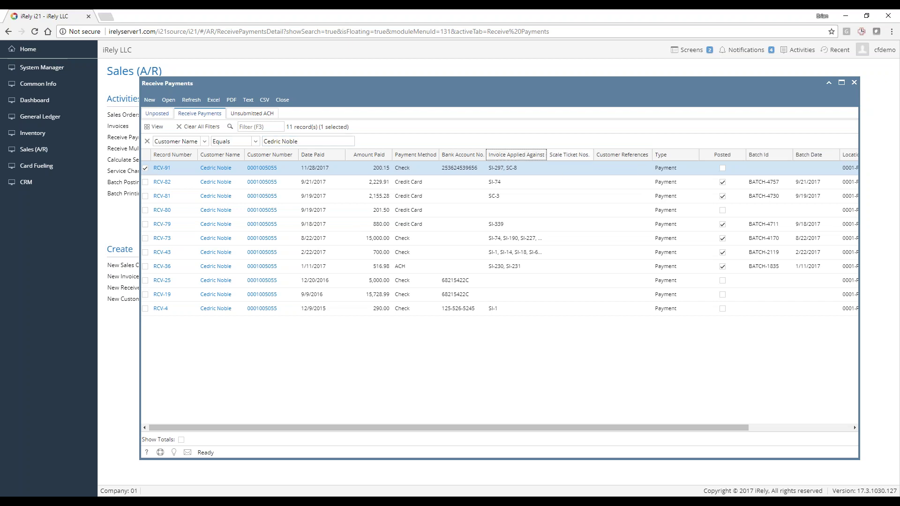
Widen the Invoice Applied Against column, then close the payments list and RCV-91
{"action": "left_click_drag", "start_coordinate": [546, 158], "coordinate": [573, 158]}
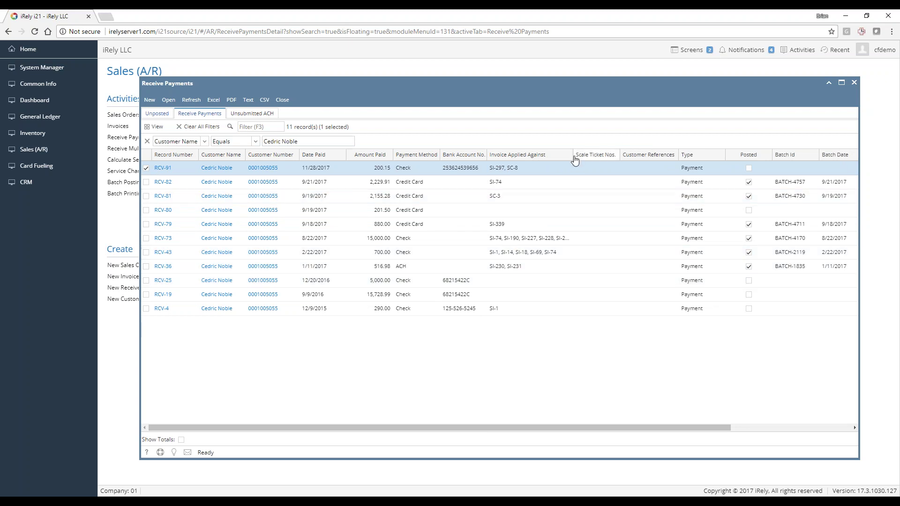
{"action": "left_click_drag", "start_coordinate": [576, 159], "coordinate": [590, 160]}
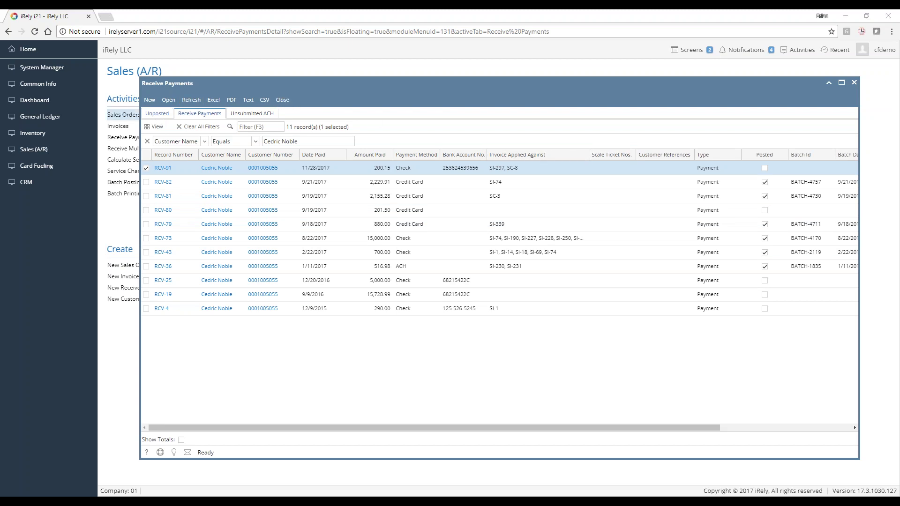
{"action": "left_click", "coordinate": [281, 101]}
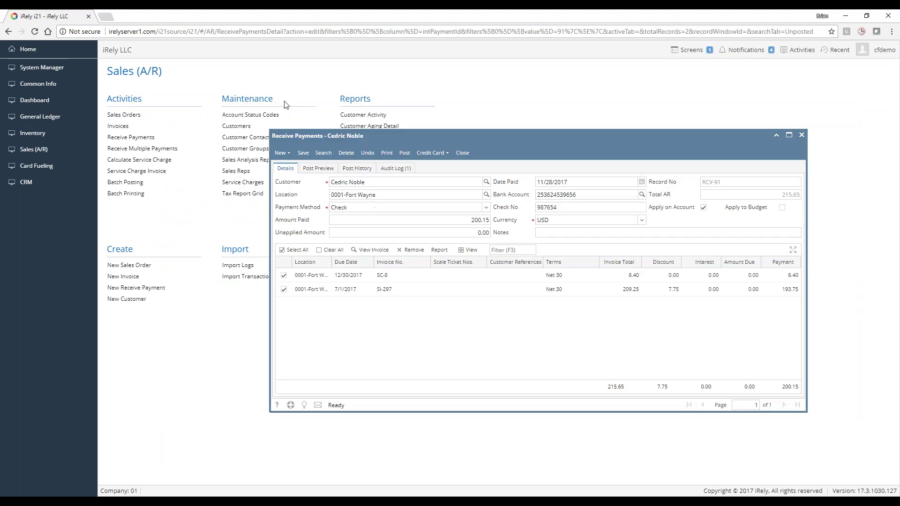
{"action": "left_click", "coordinate": [463, 154]}
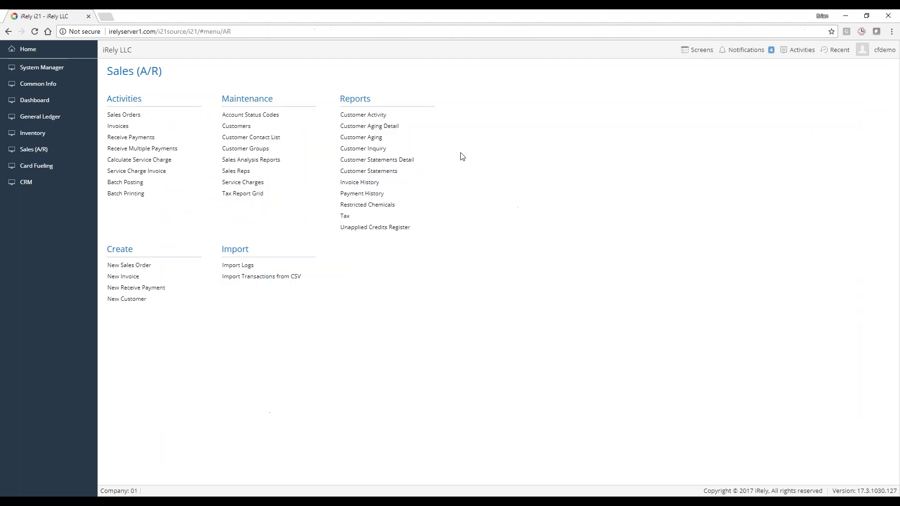
Open unposted payment RCV-90 for All U Need Kwik-Stop from the Unposted view
{"action": "left_click", "coordinate": [128, 137]}
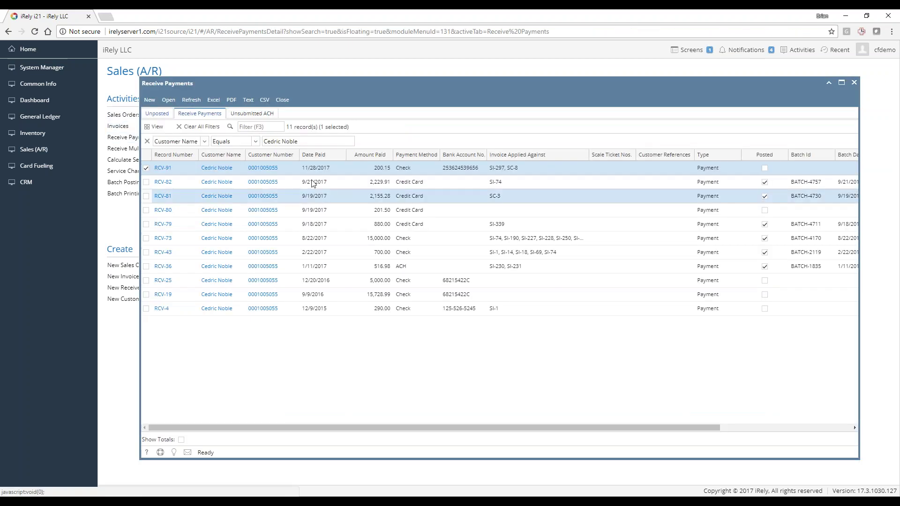
{"action": "left_click", "coordinate": [162, 115]}
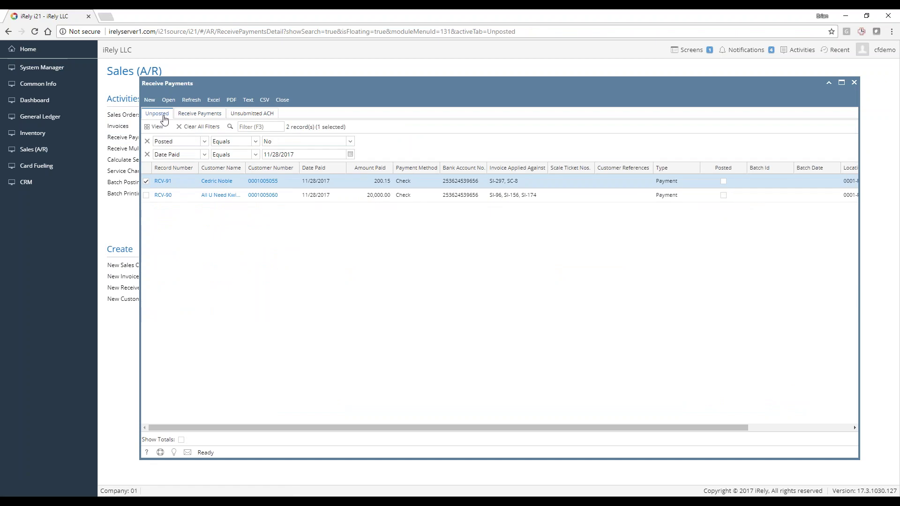
{"action": "left_click", "coordinate": [444, 197]}
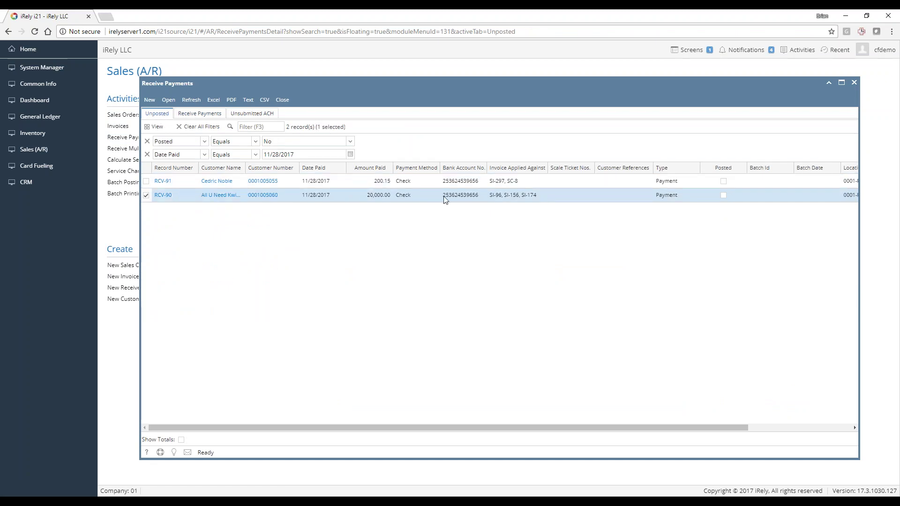
{"action": "double_click", "coordinate": [463, 200]}
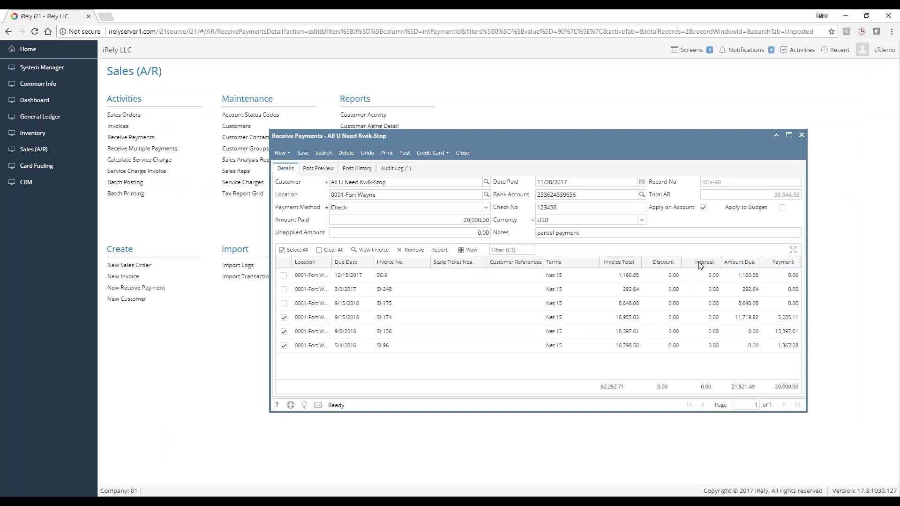
Post RCV-90, then review its Post History and Audit Log before returning to Details
{"action": "left_click", "coordinate": [405, 153]}
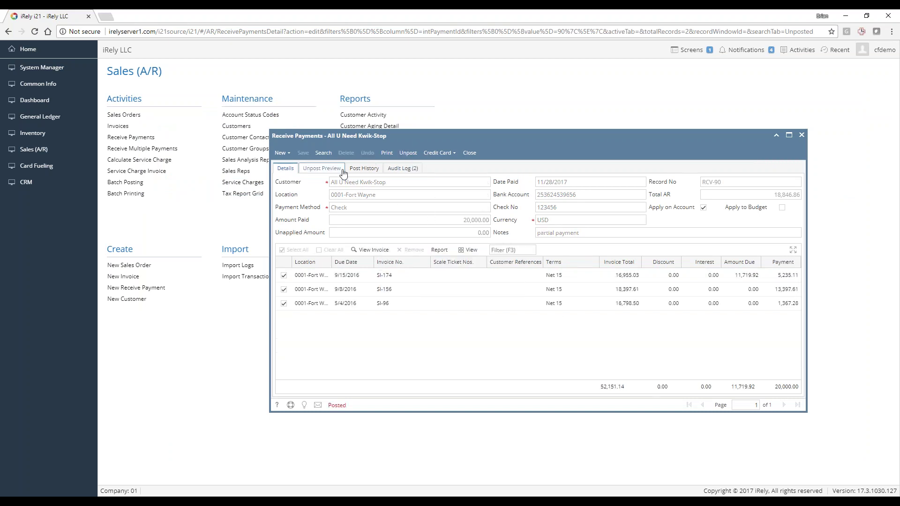
{"action": "left_click", "coordinate": [368, 170]}
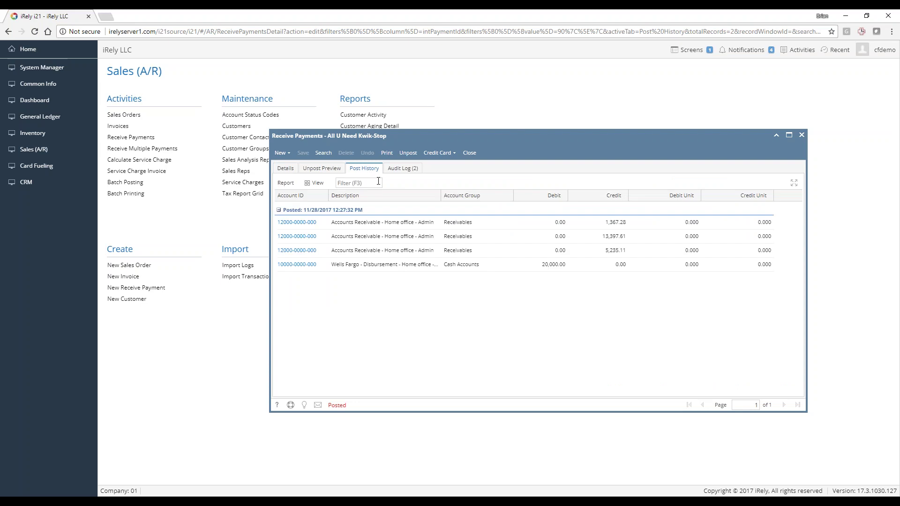
{"action": "left_click", "coordinate": [403, 168]}
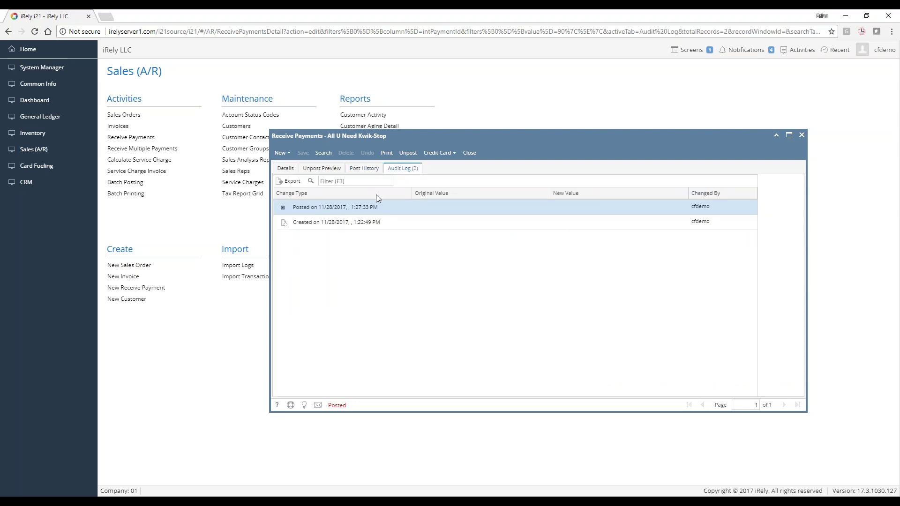
{"action": "left_click", "coordinate": [294, 172]}
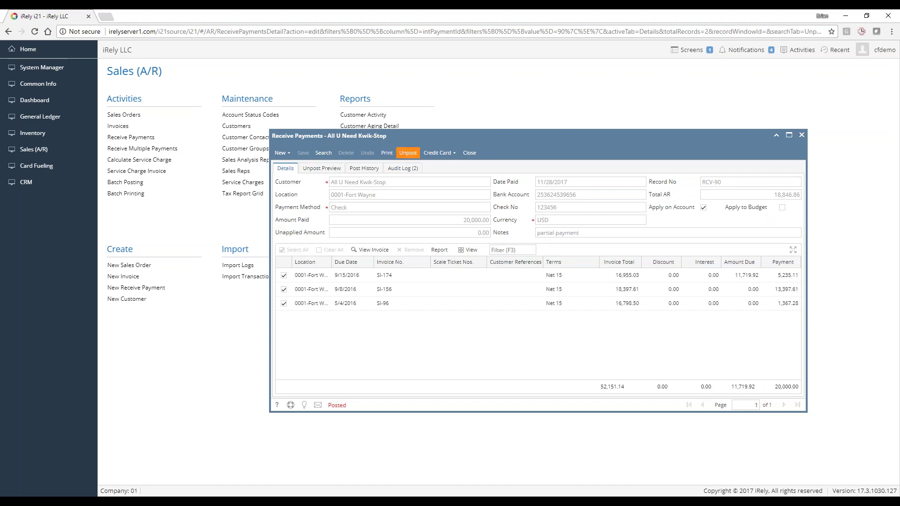
Unpost RCV-90, change Date Paid to 11/25/2017, and save it
{"action": "left_click", "coordinate": [408, 153]}
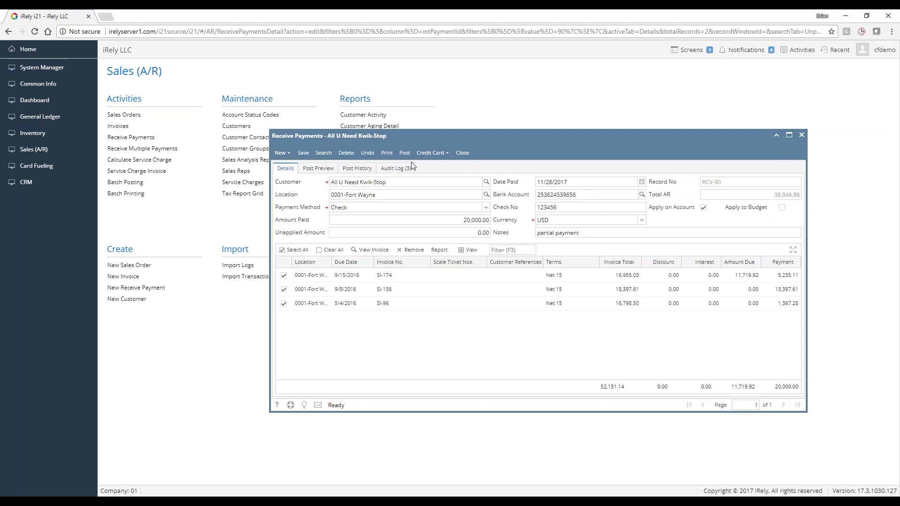
{"action": "left_click", "coordinate": [563, 182]}
{"action": "left_click", "coordinate": [580, 183]}
{"action": "key", "text": "Left"}
{"action": "key", "text": "BackSpace"}
{"action": "type", "text": "5"}
{"action": "key", "text": "Tab"}
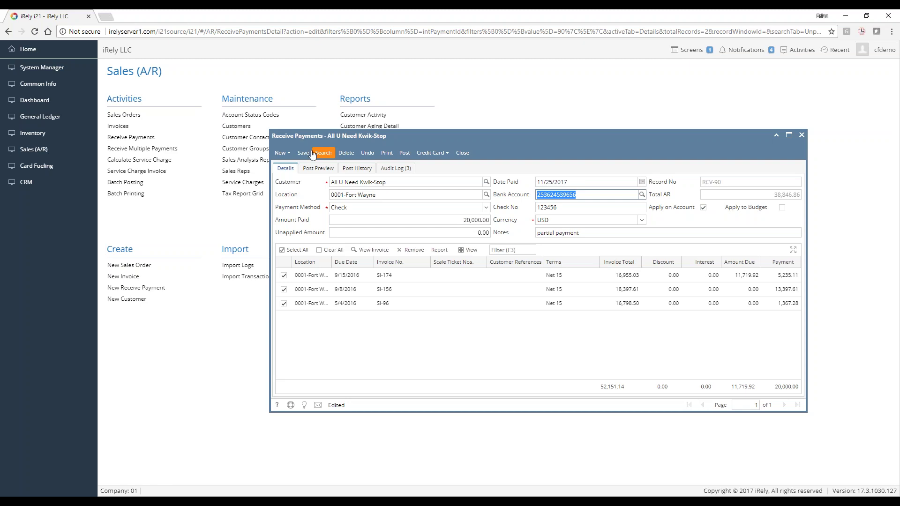
{"action": "left_click", "coordinate": [303, 153]}
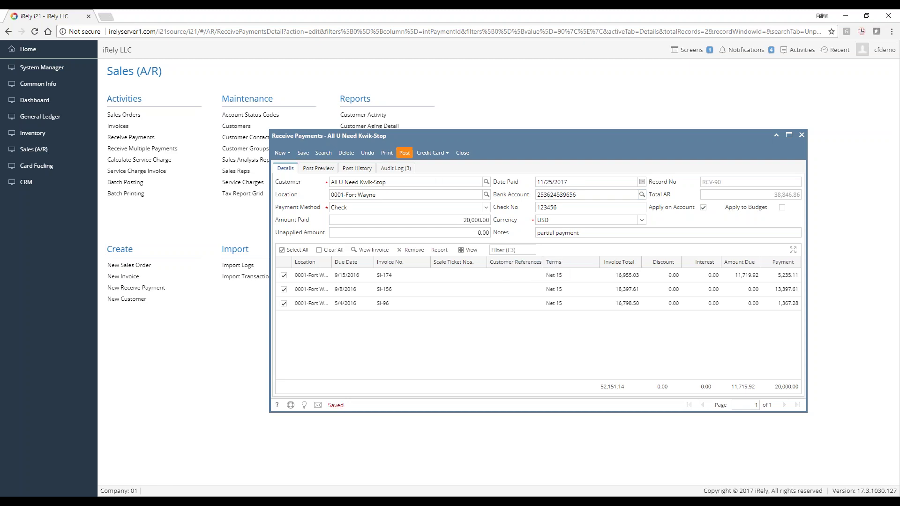
Post the corrected payment again and highlight its check number
{"action": "left_click", "coordinate": [404, 153]}
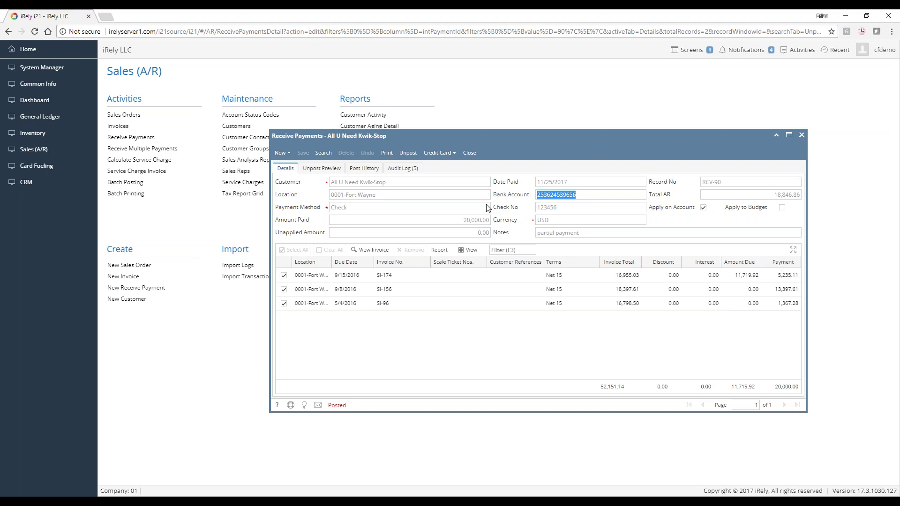
{"action": "left_click", "coordinate": [538, 210]}
{"action": "left_click_drag", "start_coordinate": [539, 211], "coordinate": [567, 211]}
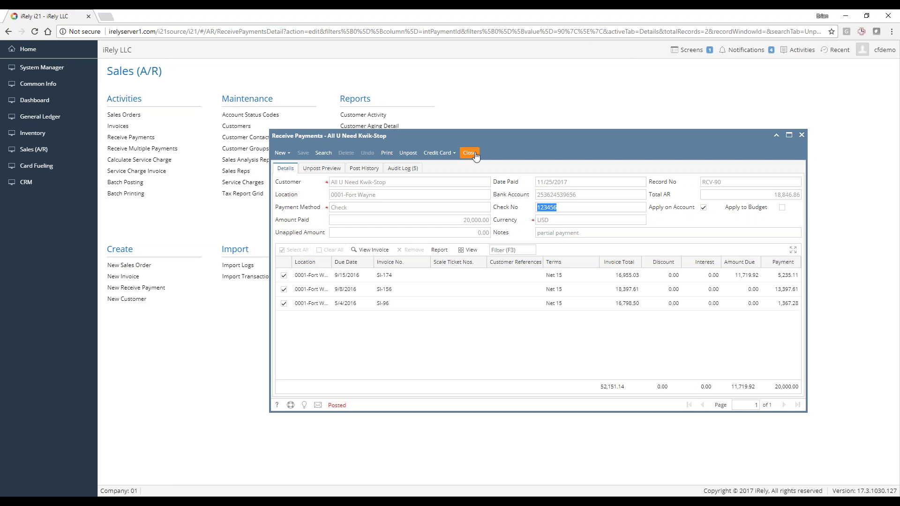
Close the posted payment and start a new invoice from the Sales (A/R) Invoices list
{"action": "left_click", "coordinate": [470, 153]}
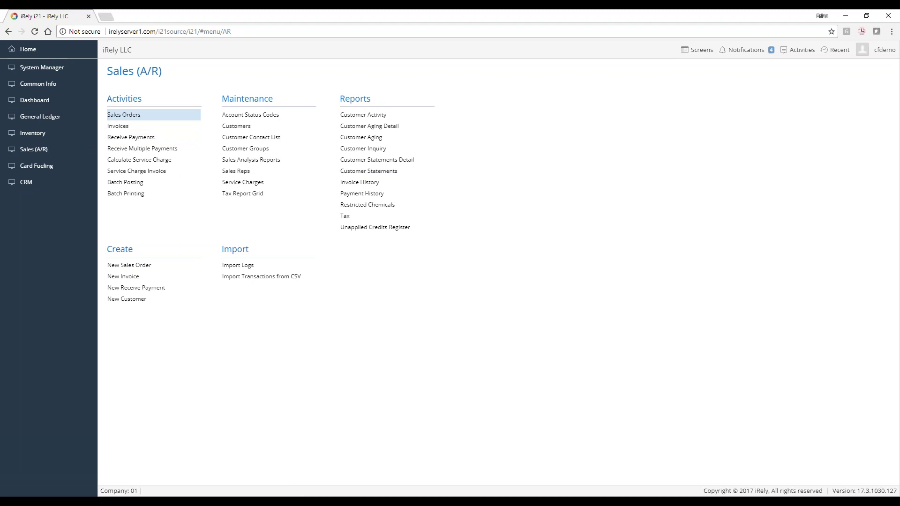
{"action": "left_click", "coordinate": [122, 131]}
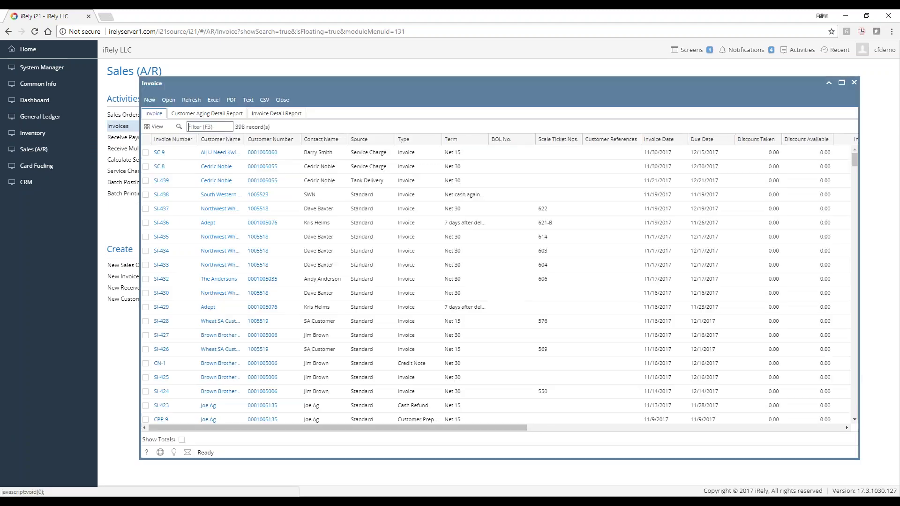
{"action": "left_click", "coordinate": [150, 100]}
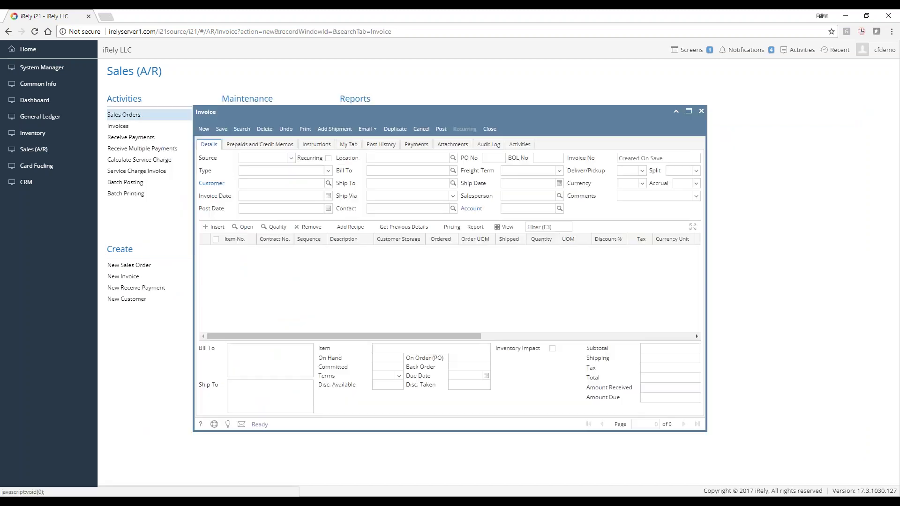
Change the new document's type from Invoice to Credit Memo
{"action": "left_click", "coordinate": [327, 172]}
{"action": "left_click", "coordinate": [274, 170]}
{"action": "left_click", "coordinate": [274, 170]}
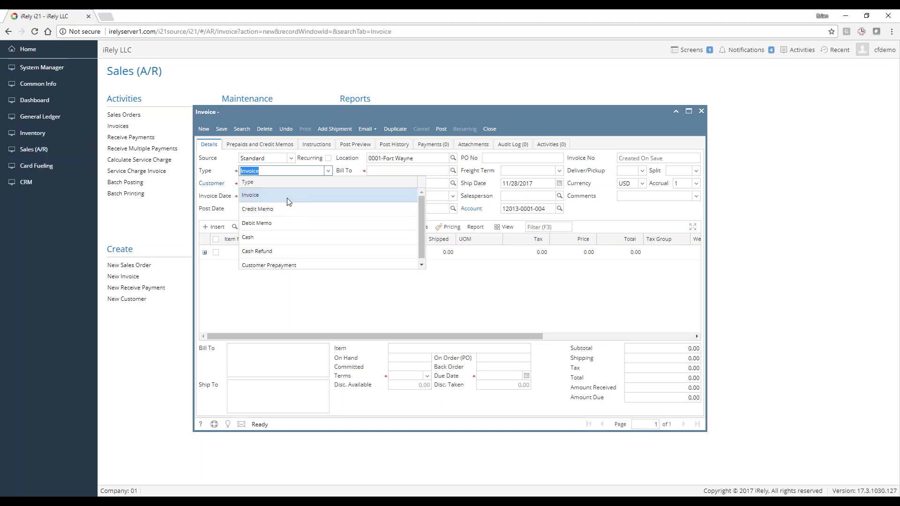
{"action": "left_click", "coordinate": [283, 210]}
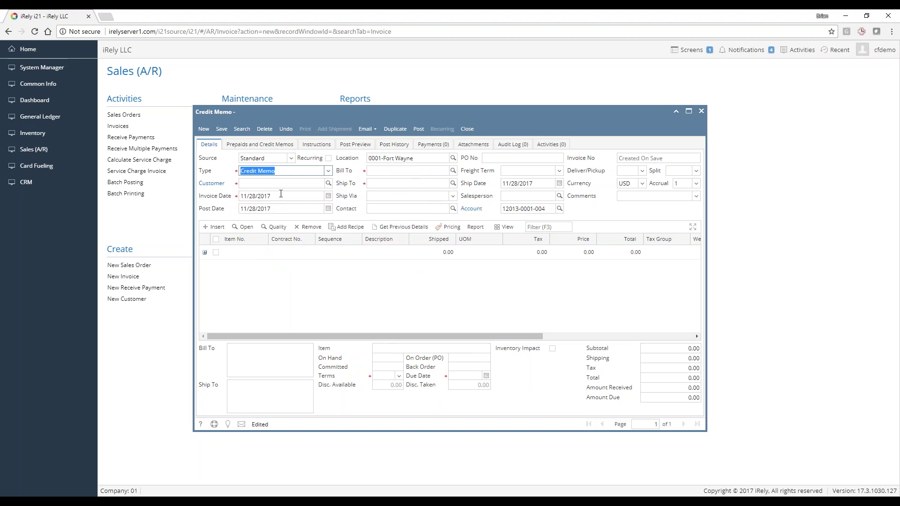
Set the customer to All U Need Kwik-Stop so its header defaults fill in
{"action": "left_click", "coordinate": [302, 184]}
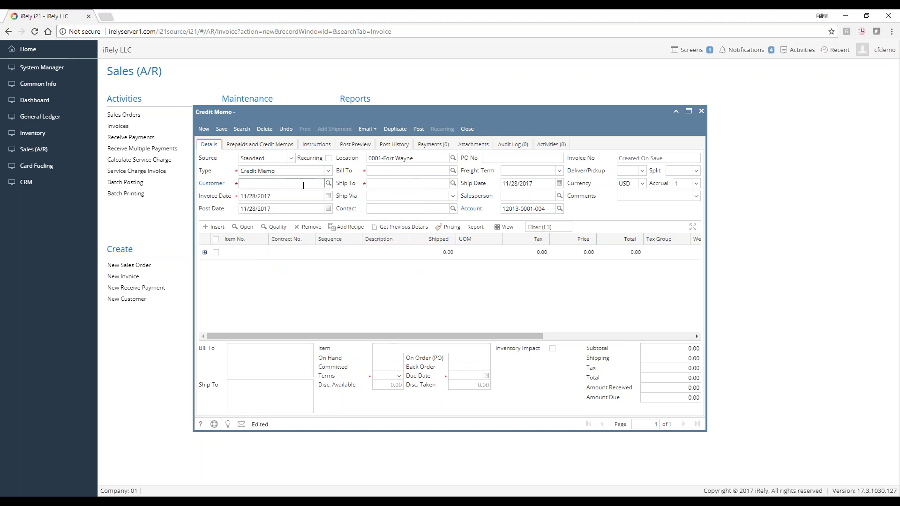
{"action": "type", "text": "all u"}
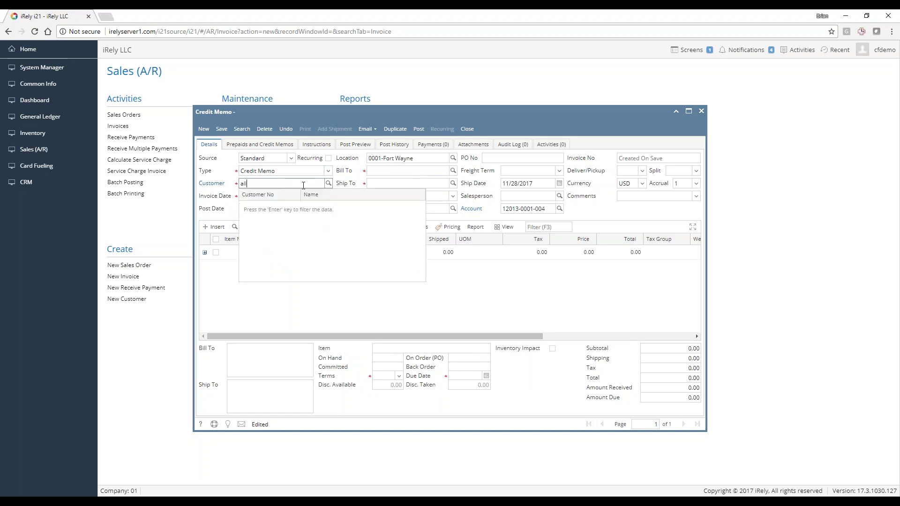
{"action": "left_click", "coordinate": [304, 206]}
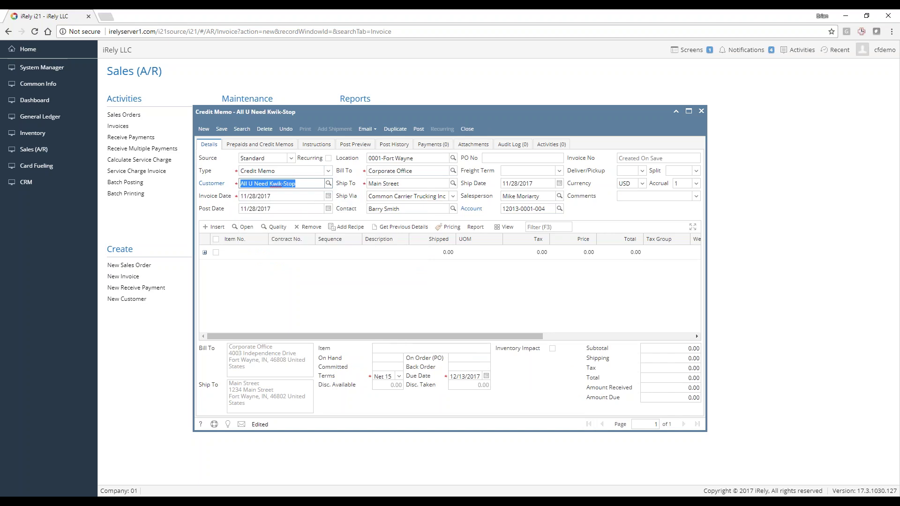
{"action": "key", "text": "Tab"}
{"action": "key", "text": "Tab"}
{"action": "key", "text": "Tab"}
{"action": "key", "text": "Tab"}
{"action": "key", "text": "Tab"}
{"action": "key", "text": "Tab"}
{"action": "key", "text": "Tab"}
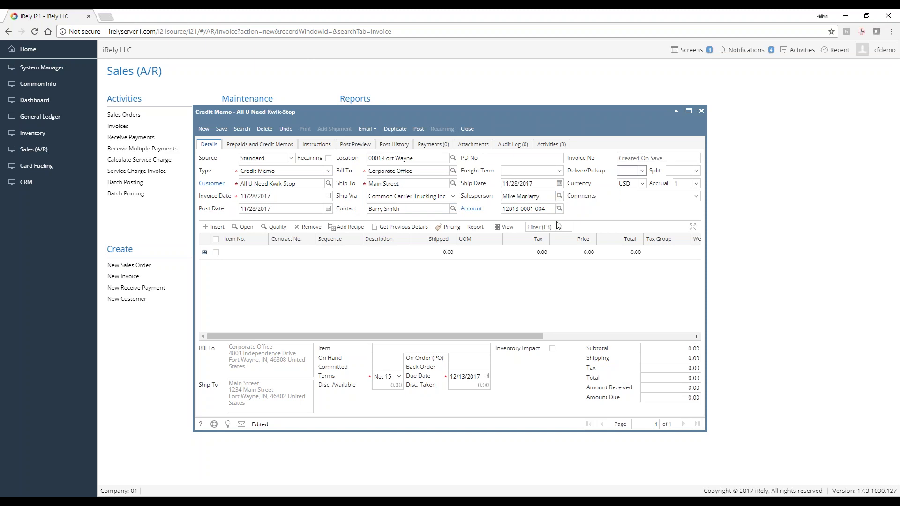
Add Fuel Expense as the item on the first credit memo line
{"action": "left_click", "coordinate": [247, 256]}
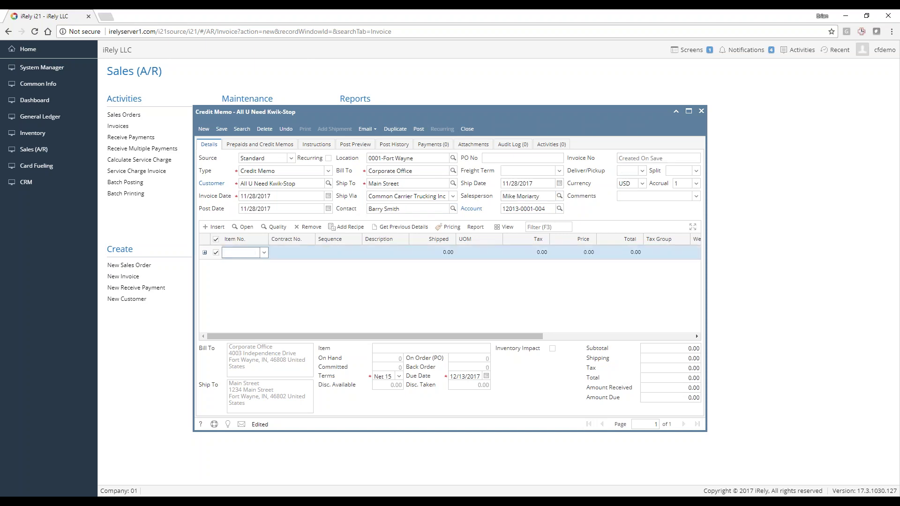
{"action": "left_click", "coordinate": [264, 254]}
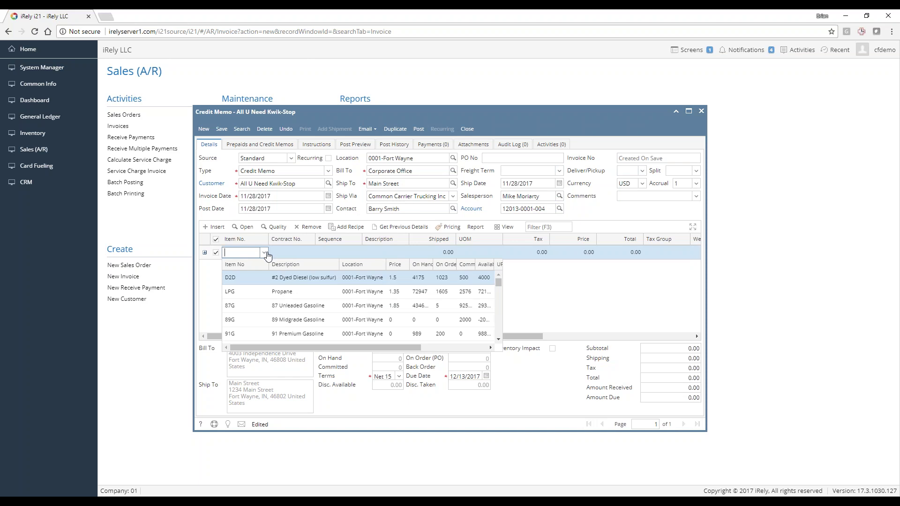
{"action": "scroll", "coordinate": [275, 293], "scroll_direction": "down", "scroll_amount": 3}
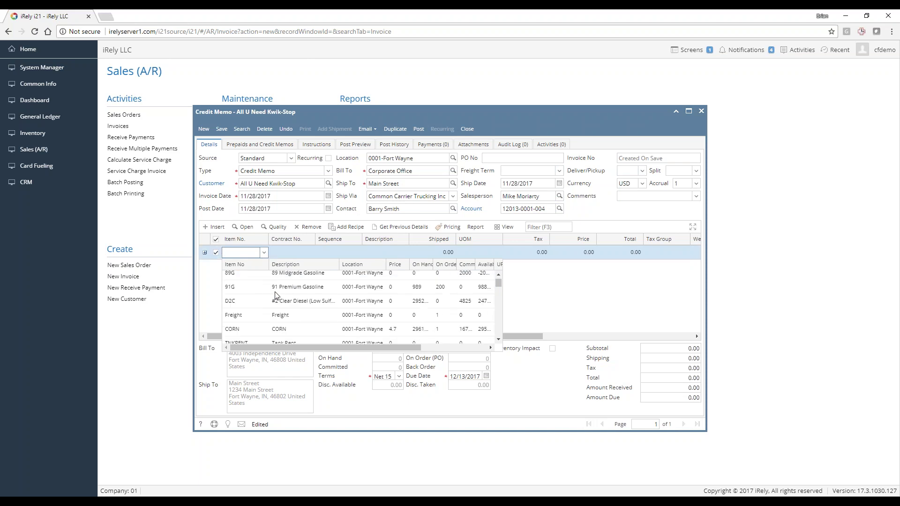
{"action": "scroll", "coordinate": [275, 300], "scroll_direction": "down", "scroll_amount": 3}
{"action": "scroll", "coordinate": [276, 314], "scroll_direction": "down", "scroll_amount": 3}
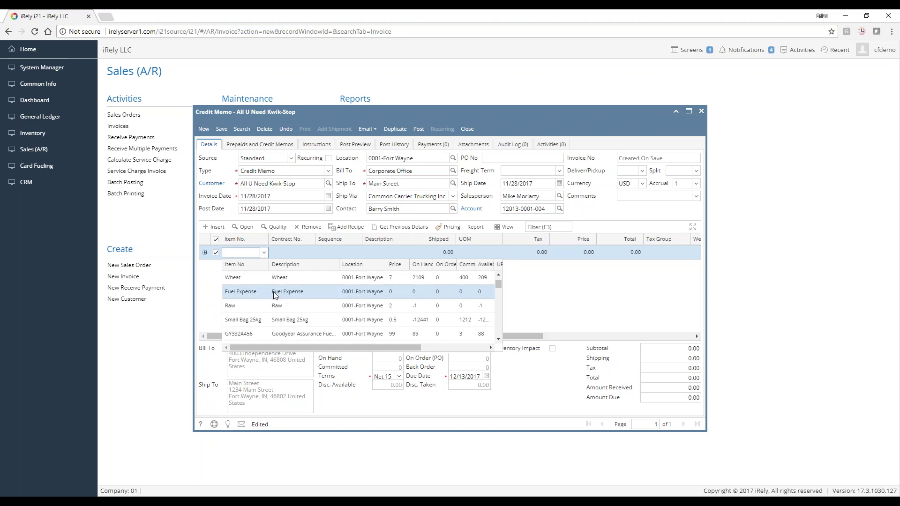
{"action": "left_click", "coordinate": [275, 293]}
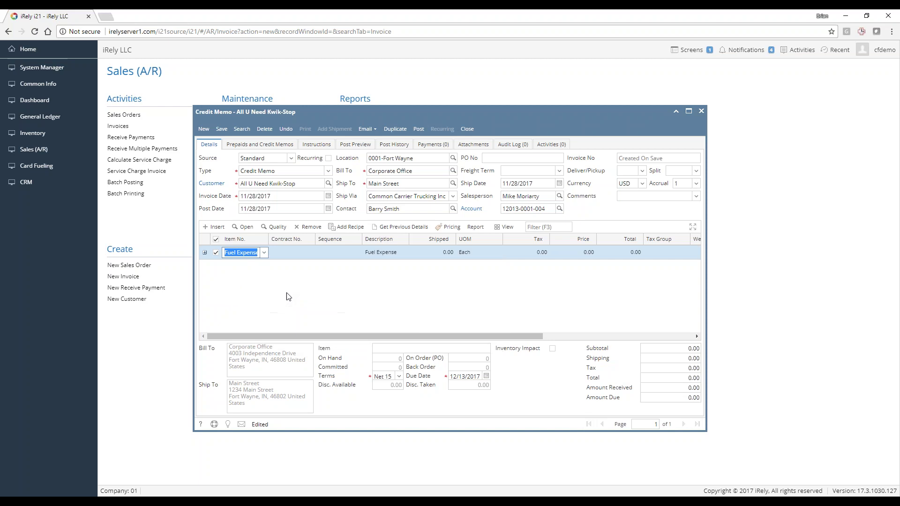
{"action": "key", "text": "Tab"}
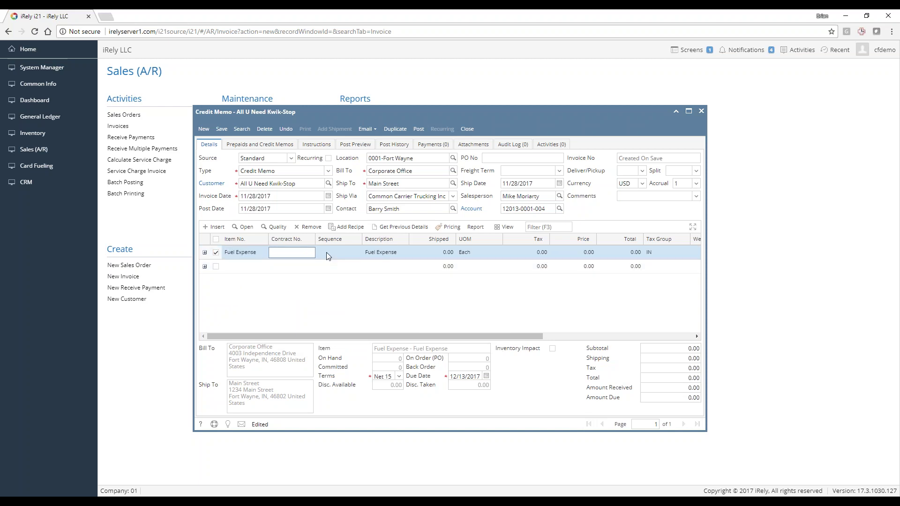
Give the Fuel Expense line shipped quantity 1, UOM Each and price 500
{"action": "left_click", "coordinate": [446, 253]}
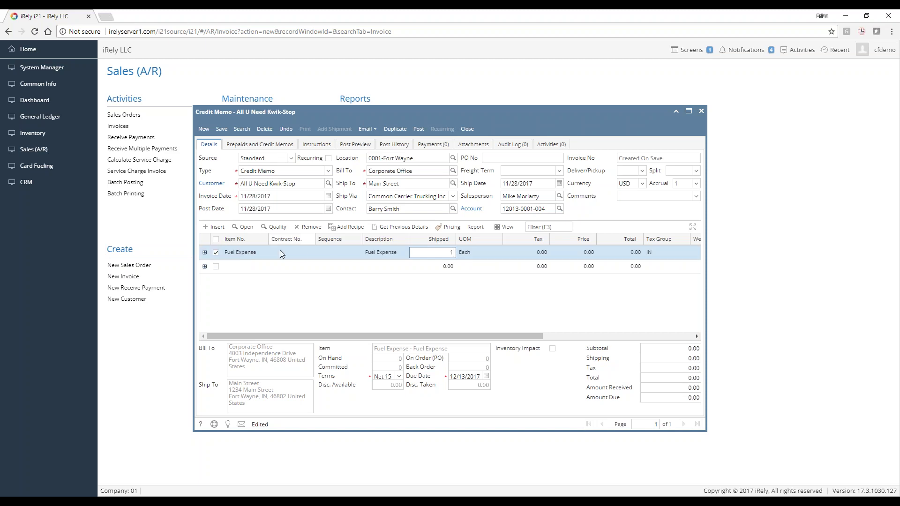
{"action": "key", "text": "Tab"}
{"action": "type", "text": "Each"}
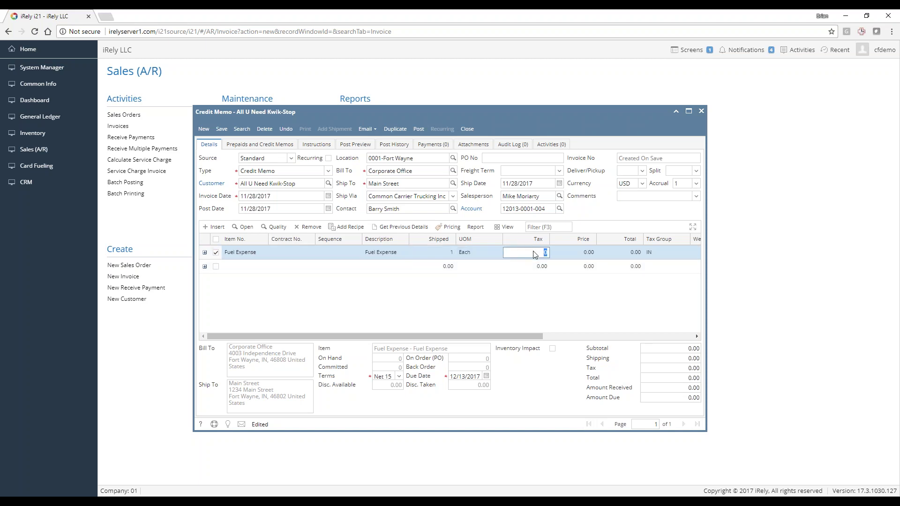
{"action": "key", "text": "Tab"}
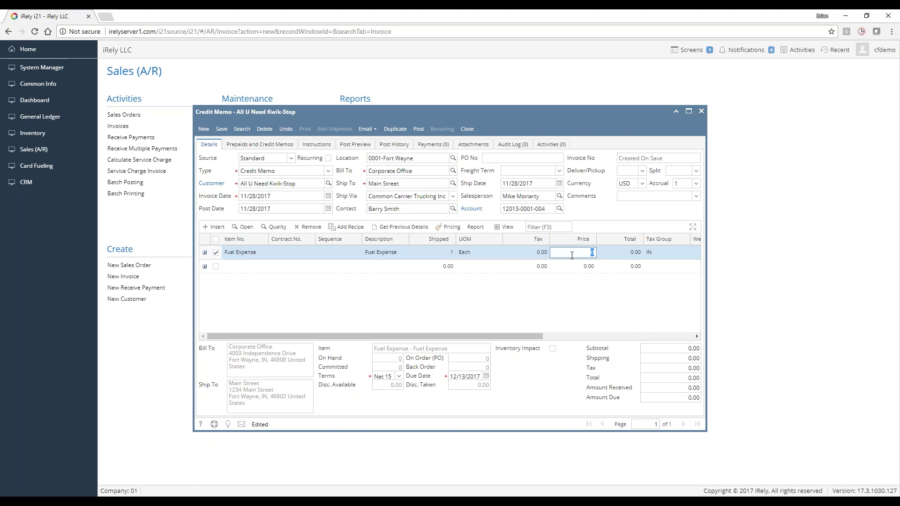
{"action": "type", "text": "500"}
{"action": "key", "text": "Return"}
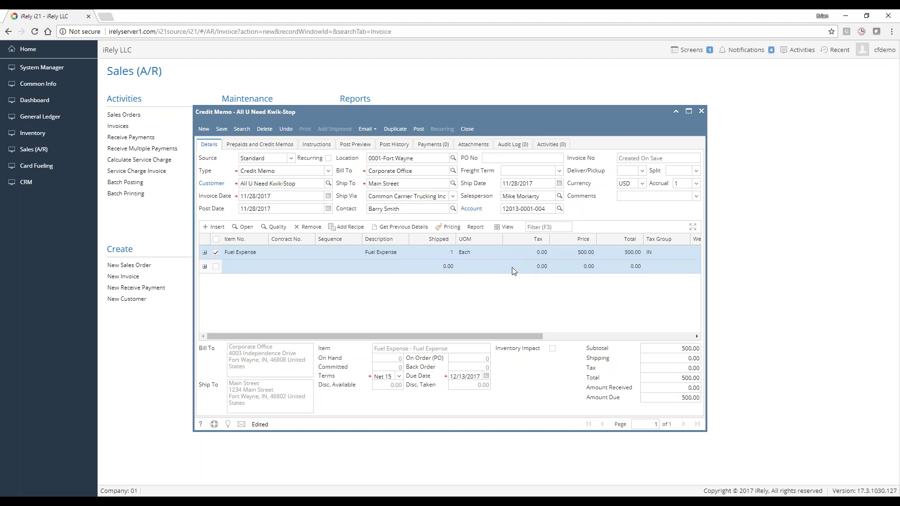
Save the credit memo as SI-440 and add the header comment 'Fuel Expense Adj'
{"action": "left_click", "coordinate": [226, 134]}
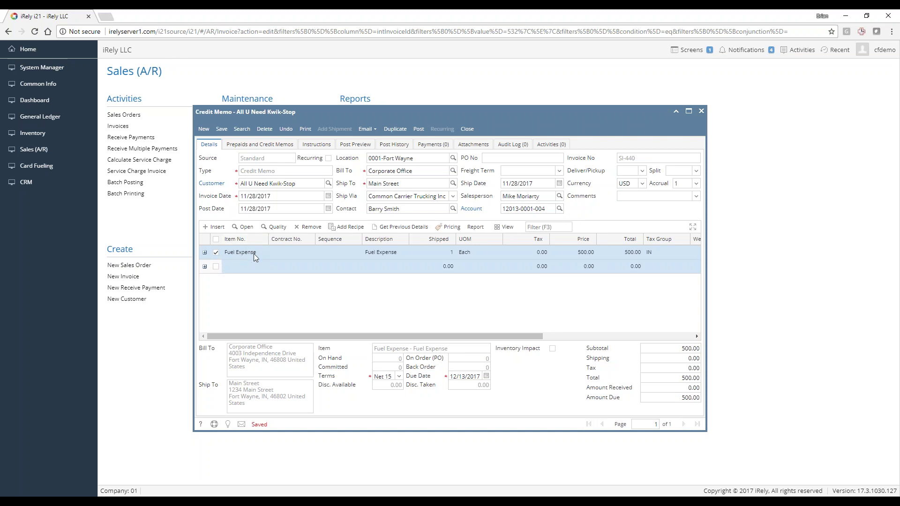
{"action": "left_click", "coordinate": [642, 198]}
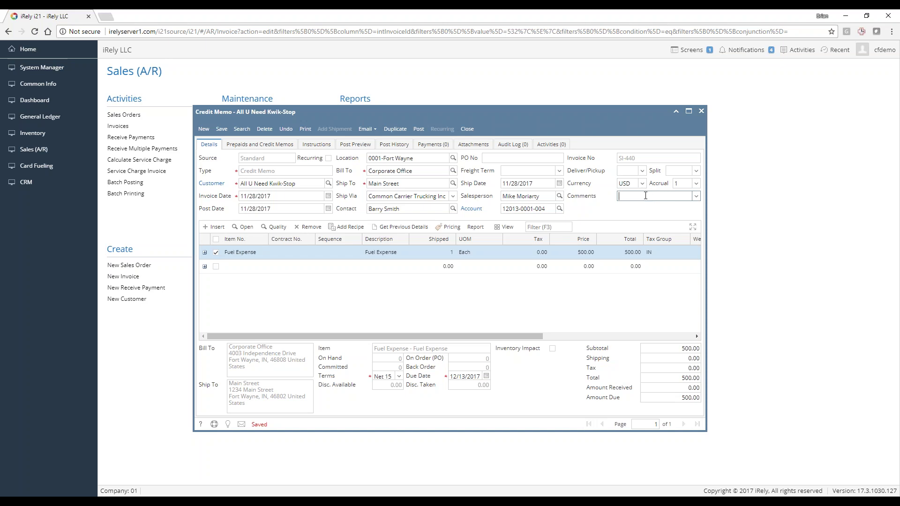
{"action": "type", "text": "Fuel Expense Adj"}
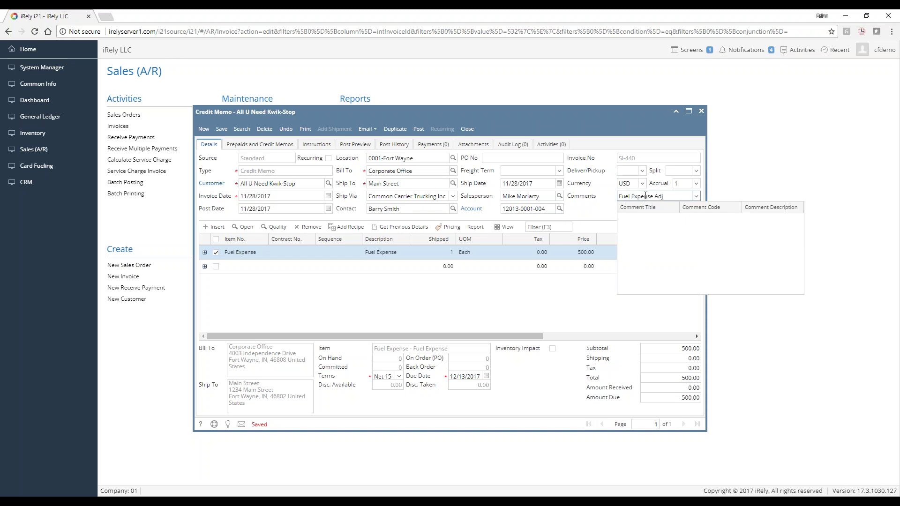
{"action": "left_click", "coordinate": [222, 128]}
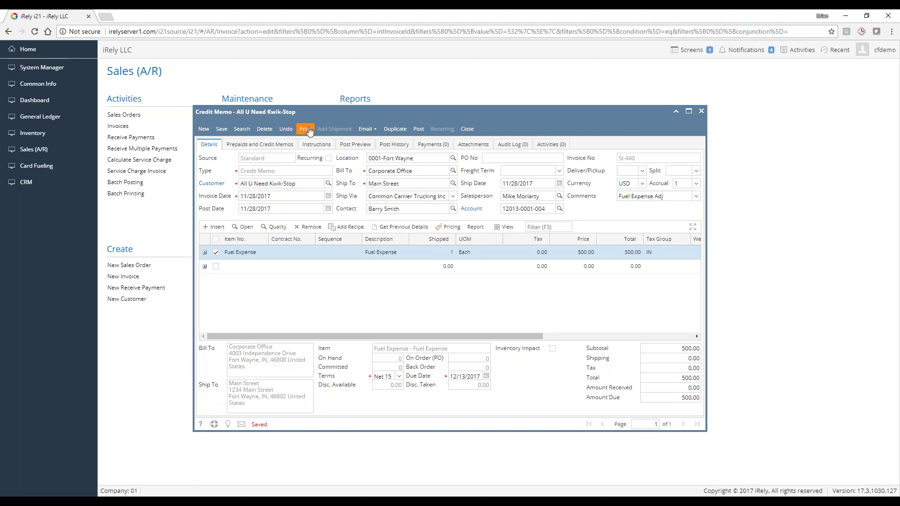
Print the SI-440 Credit Memo report and review its header in the preview
{"action": "left_click", "coordinate": [307, 129]}
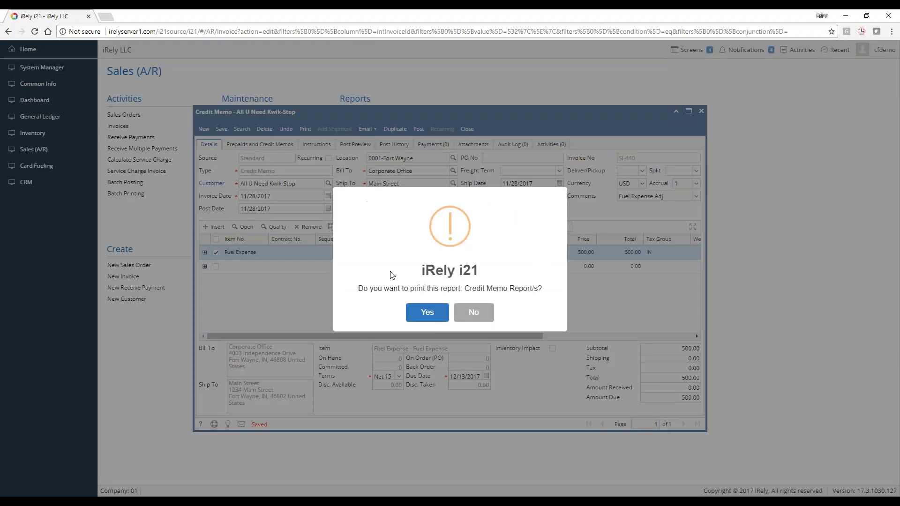
{"action": "left_click", "coordinate": [424, 312]}
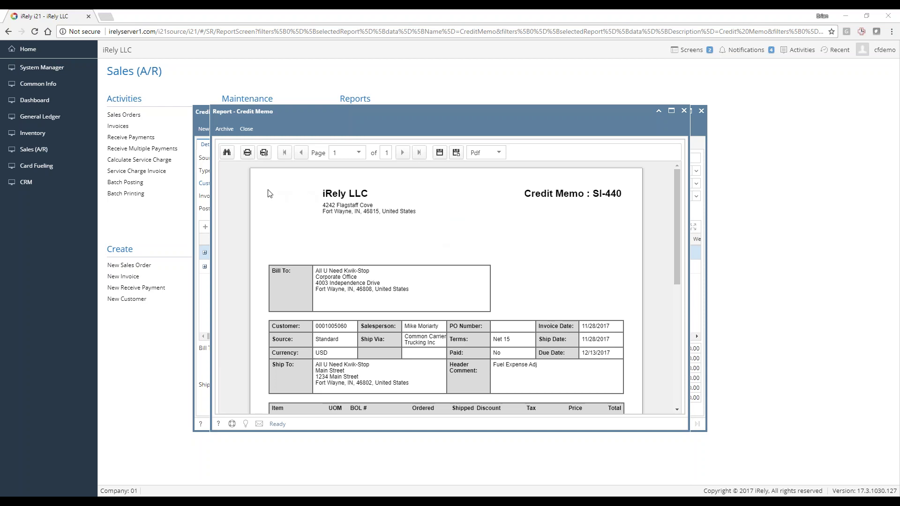
{"action": "left_click_drag", "start_coordinate": [267, 192], "coordinate": [393, 226]}
{"action": "left_click", "coordinate": [414, 226]}
{"action": "scroll", "coordinate": [378, 233], "scroll_direction": "down", "scroll_amount": 1}
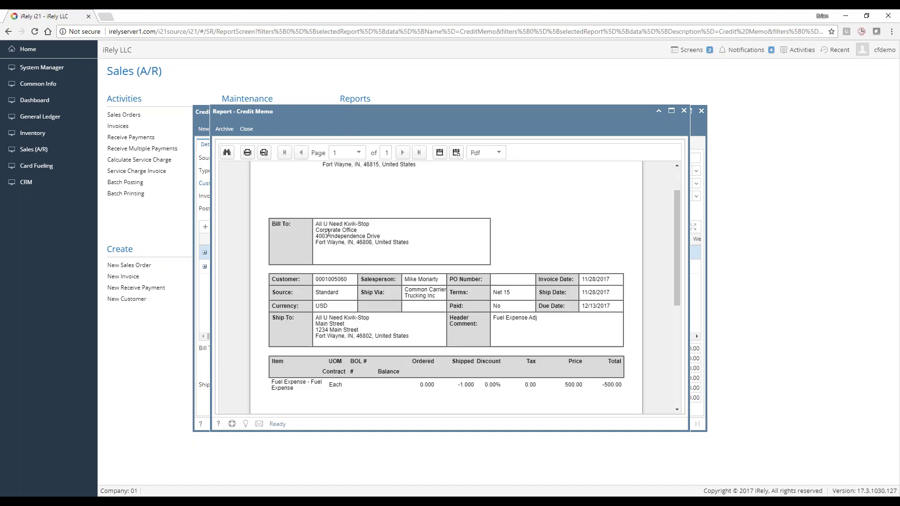
{"action": "scroll", "coordinate": [328, 248], "scroll_direction": "down", "scroll_amount": 1}
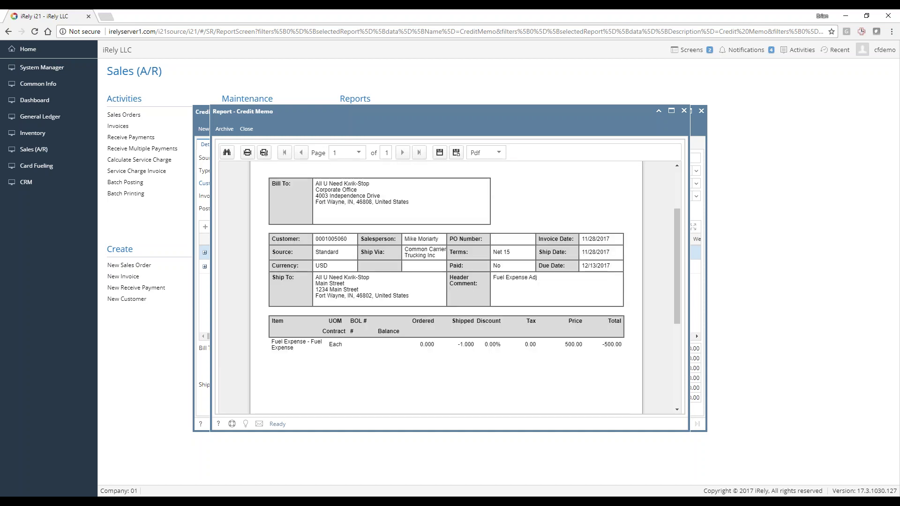
{"action": "scroll", "coordinate": [335, 273], "scroll_direction": "down", "scroll_amount": 1}
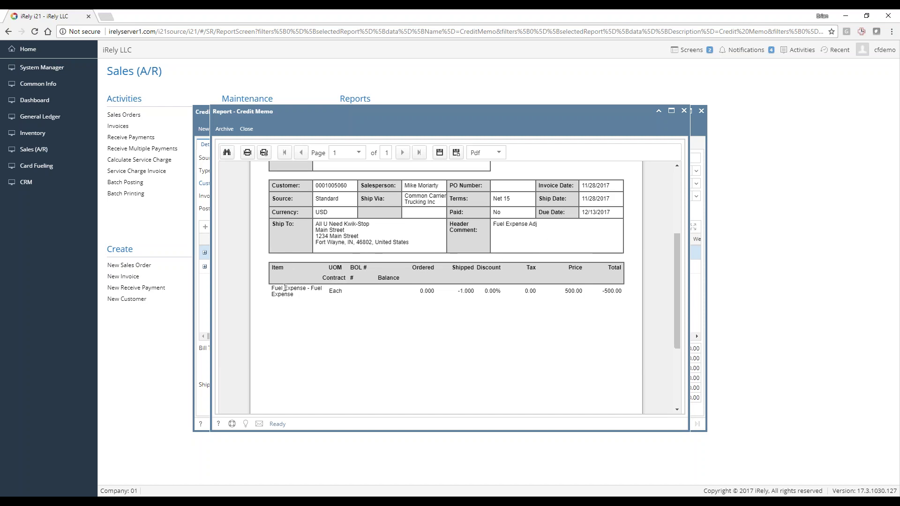
Check the Fuel Expense Adj comment on the report, close the preview, and post the credit memo
{"action": "triple_click", "coordinate": [524, 231]}
{"action": "left_click", "coordinate": [519, 234]}
{"action": "scroll", "coordinate": [488, 258], "scroll_direction": "down", "scroll_amount": 3}
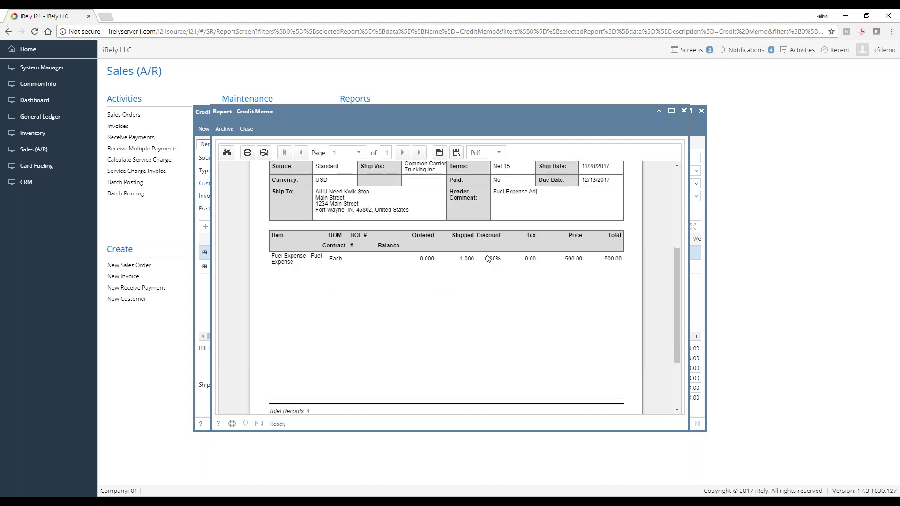
{"action": "scroll", "coordinate": [471, 306], "scroll_direction": "up", "scroll_amount": 6}
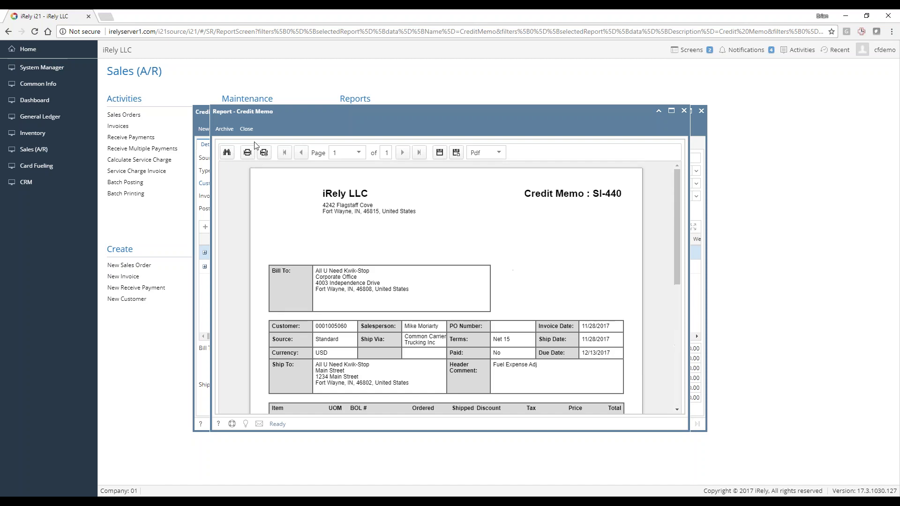
{"action": "left_click", "coordinate": [244, 131]}
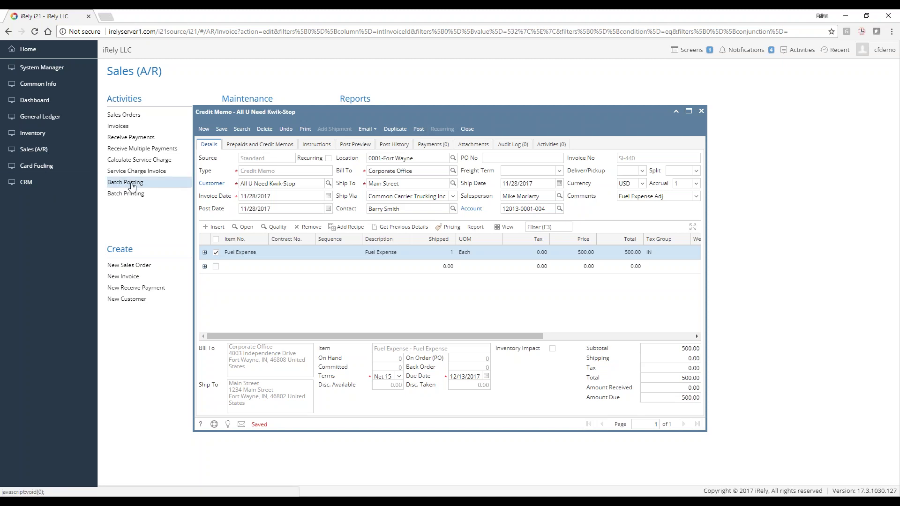
{"action": "left_click", "coordinate": [419, 134]}
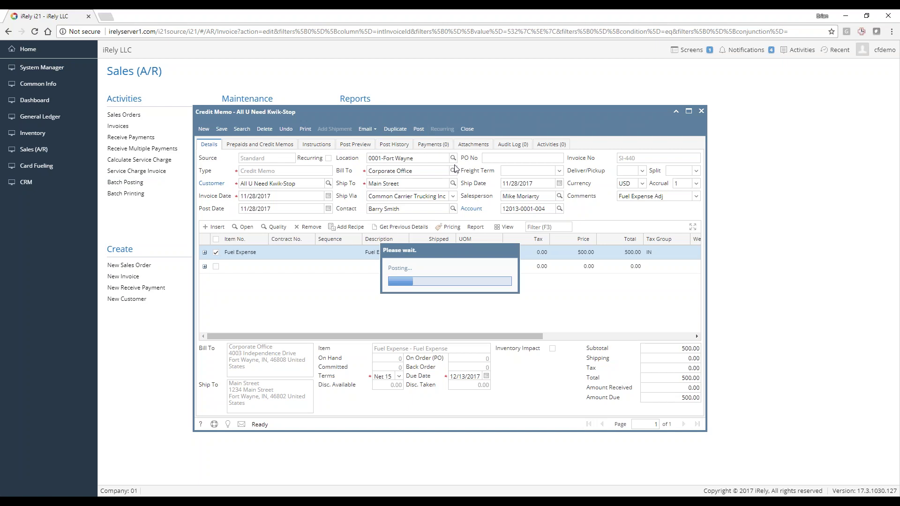
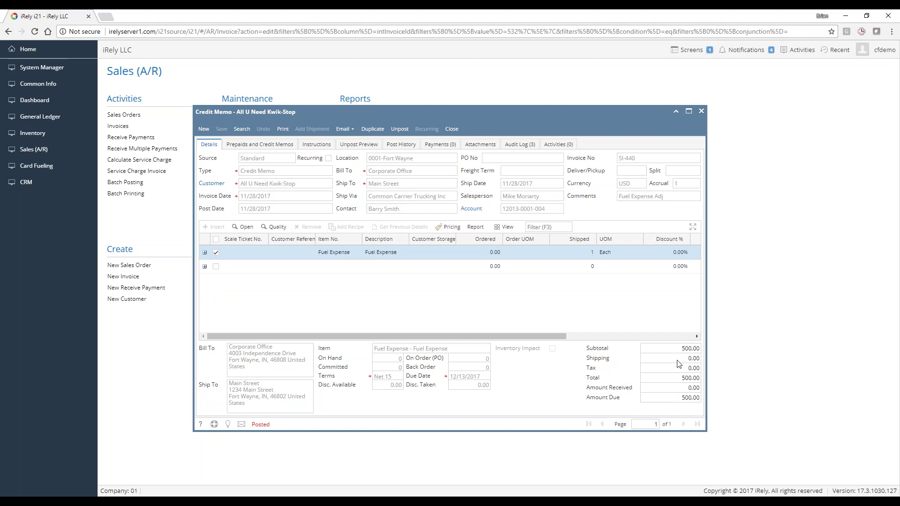
Unpost the credit memo, change the Fuel Expense price to 550, repost, and view Post History
{"action": "left_click", "coordinate": [399, 129]}
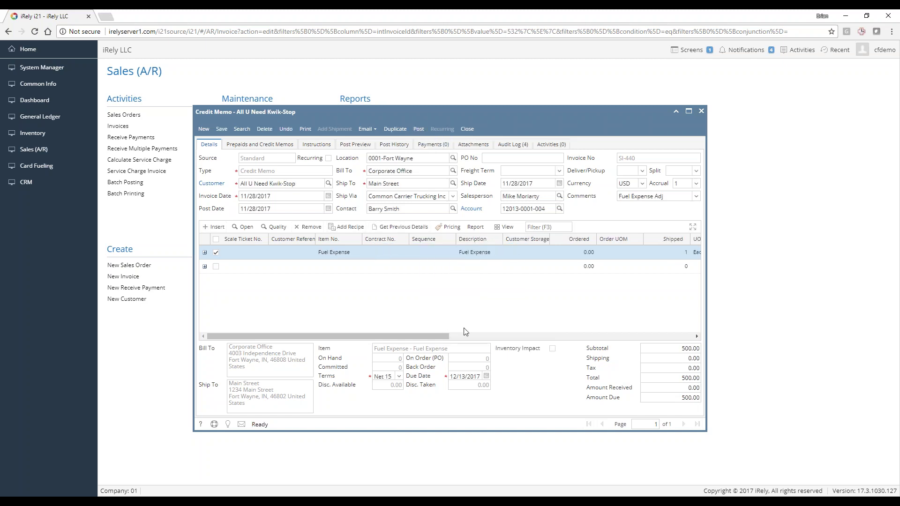
{"action": "left_click", "coordinate": [479, 334]}
{"action": "left_click", "coordinate": [424, 257]}
{"action": "type", "text": "5"}
{"action": "key", "text": "Return"}
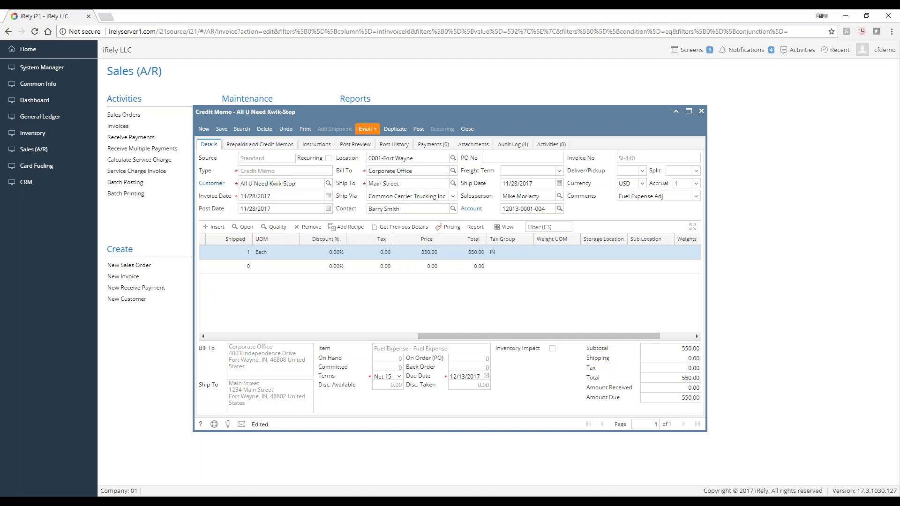
{"action": "left_click", "coordinate": [420, 130]}
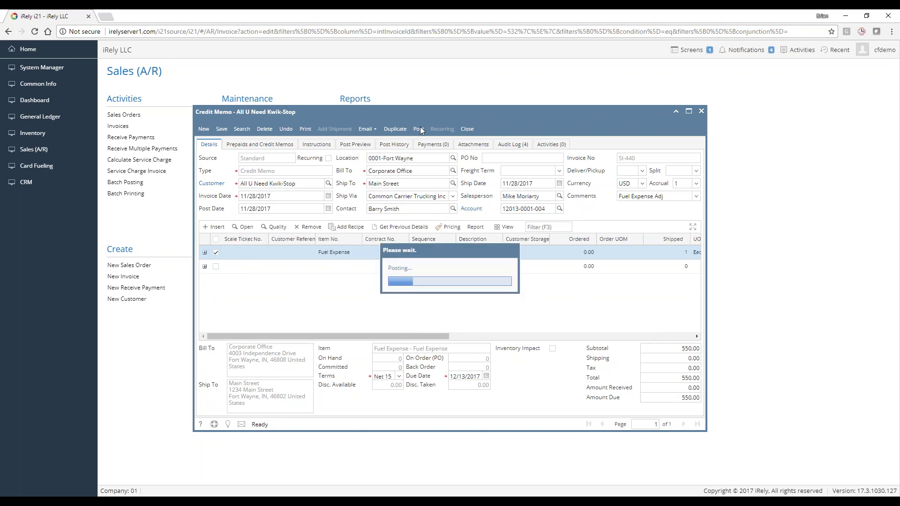
{"action": "left_click", "coordinate": [403, 145]}
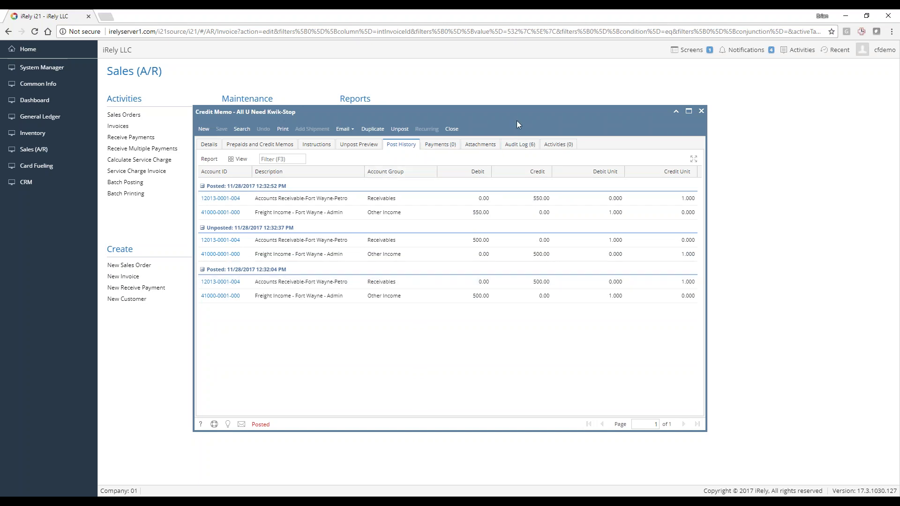
Check the audit log's 500→550 total change, then return to the credit memo details
{"action": "left_click", "coordinate": [517, 145]}
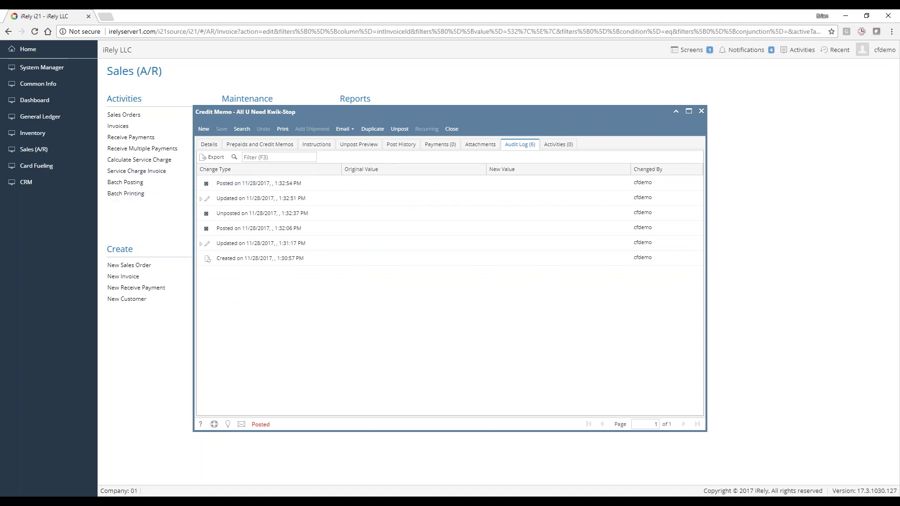
{"action": "left_click", "coordinate": [200, 198]}
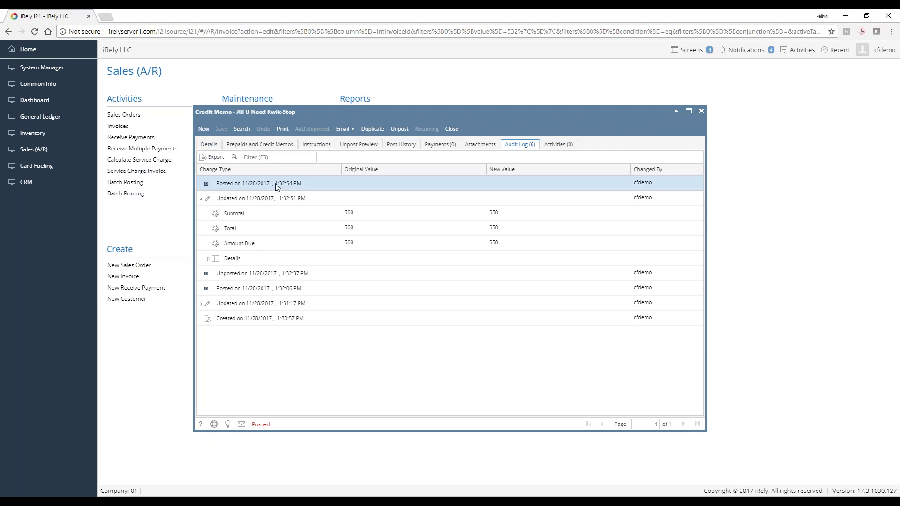
{"action": "left_click", "coordinate": [215, 144]}
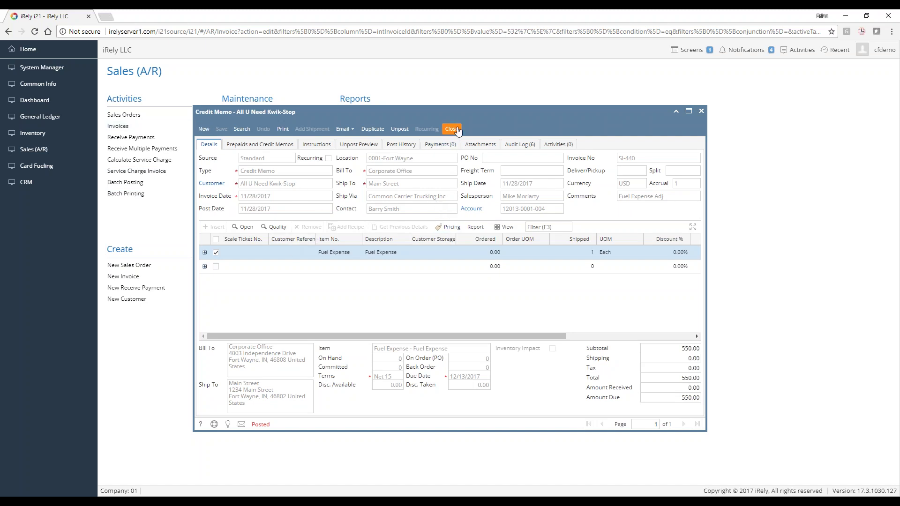
Start a new invoice and select the matching customer
{"action": "left_click", "coordinate": [204, 130]}
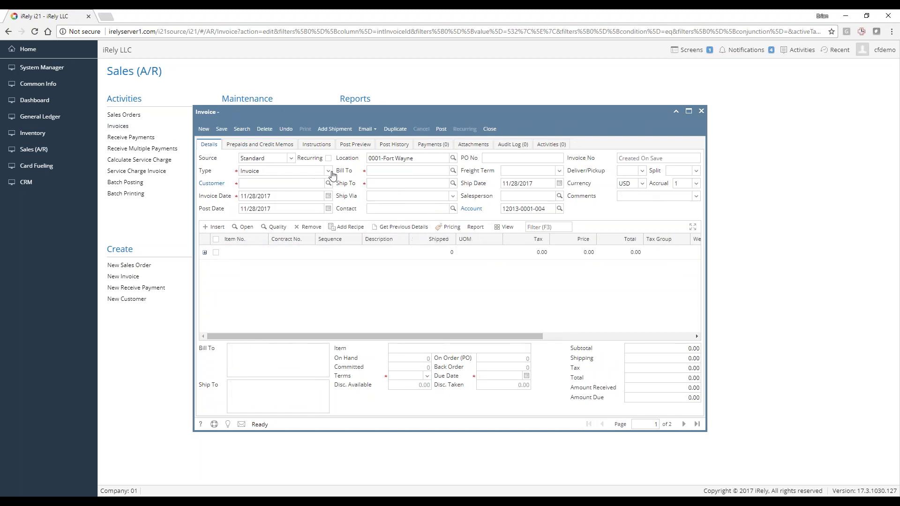
{"action": "left_click", "coordinate": [320, 183]}
{"action": "type", "text": "cedri"}
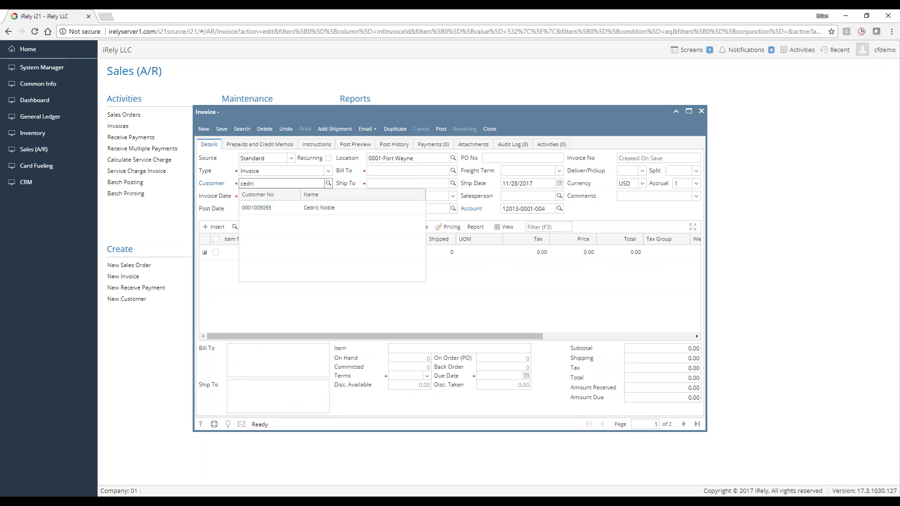
{"action": "left_click", "coordinate": [302, 211]}
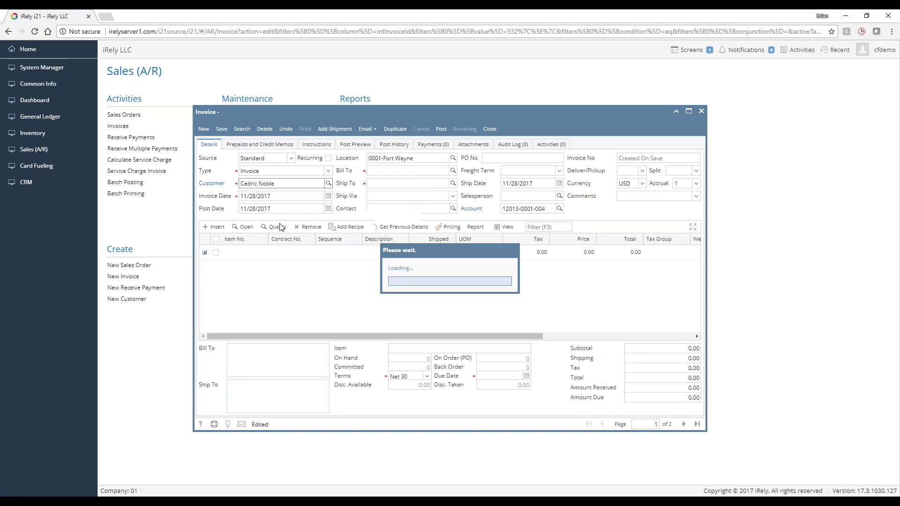
Browse the item lookup without adding a line, then close the invoice and answer the save prompt
{"action": "left_click", "coordinate": [254, 255]}
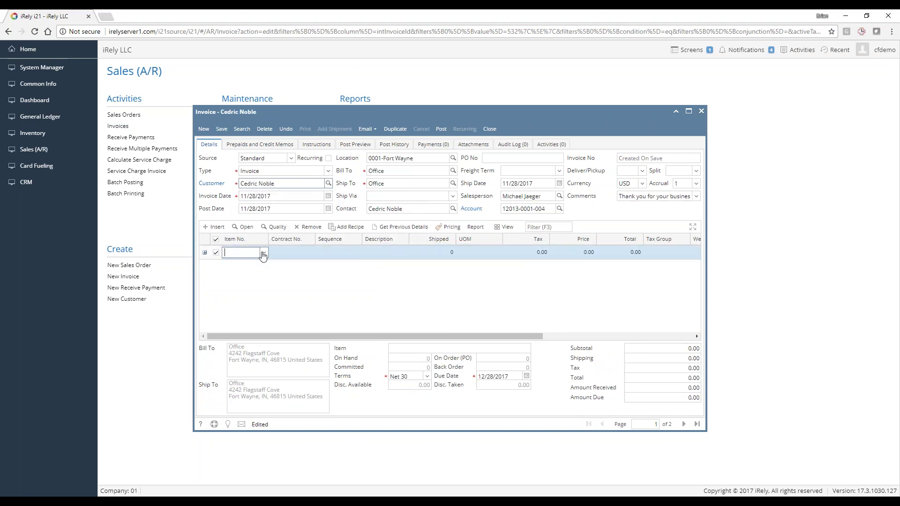
{"action": "scroll", "coordinate": [288, 305], "scroll_direction": "down", "scroll_amount": 3}
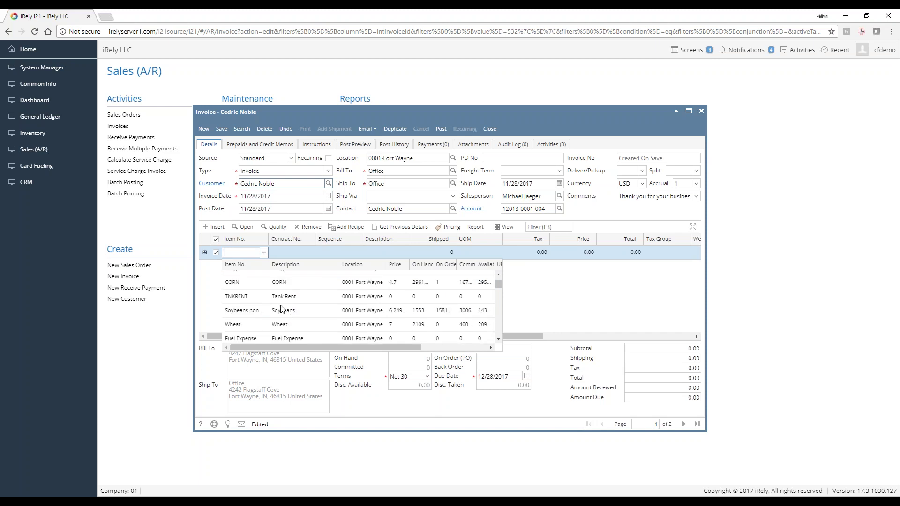
{"action": "left_click", "coordinate": [287, 310]}
{"action": "scroll", "coordinate": [304, 320], "scroll_direction": "down", "scroll_amount": 2}
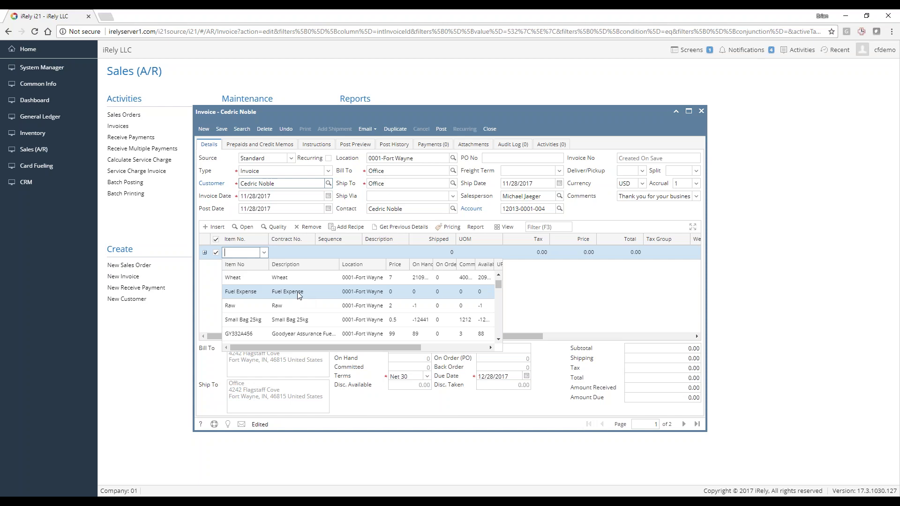
{"action": "scroll", "coordinate": [254, 303], "scroll_direction": "down", "scroll_amount": 5}
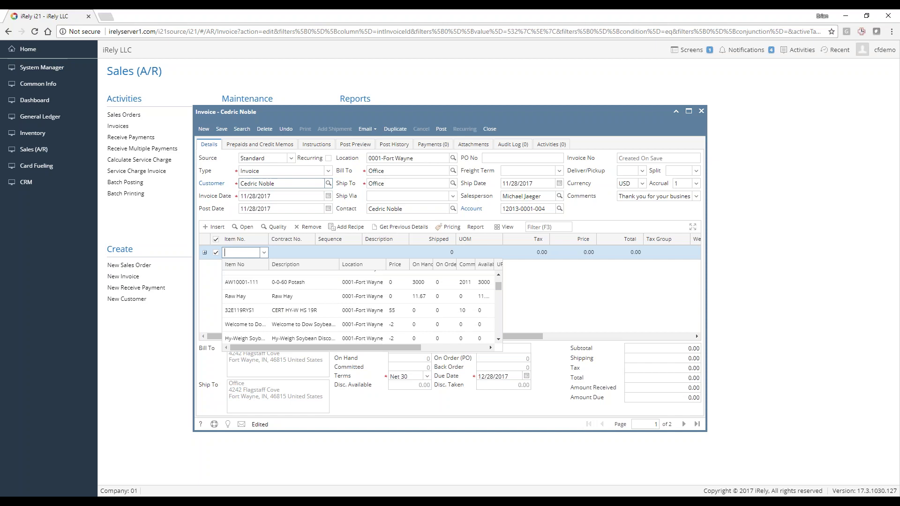
{"action": "left_click", "coordinate": [493, 130]}
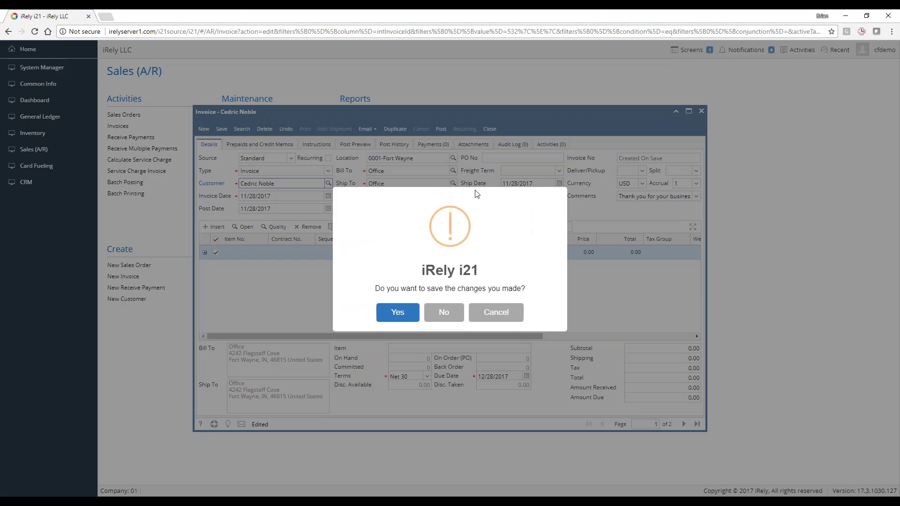
{"action": "left_click", "coordinate": [398, 312]}
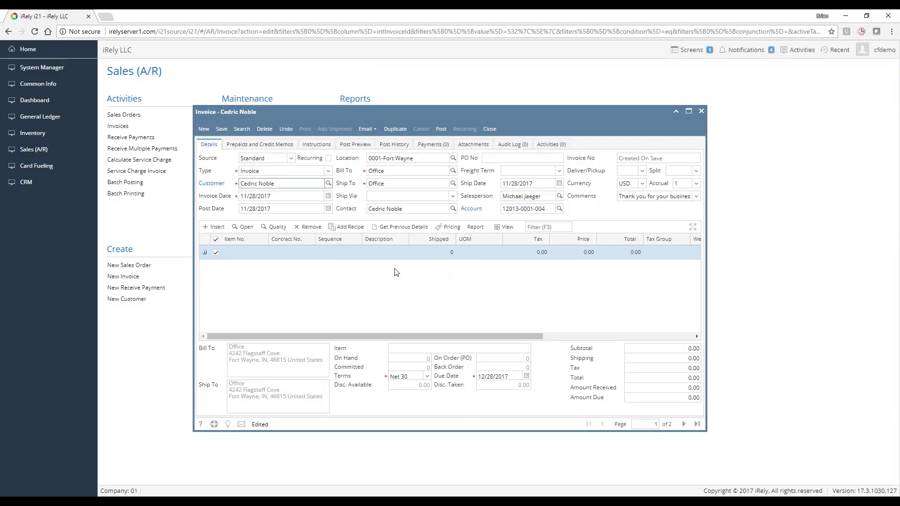
Filter the Inventory Items list on 'fuel' and open the Fuel Expense record
{"action": "left_click", "coordinate": [29, 131]}
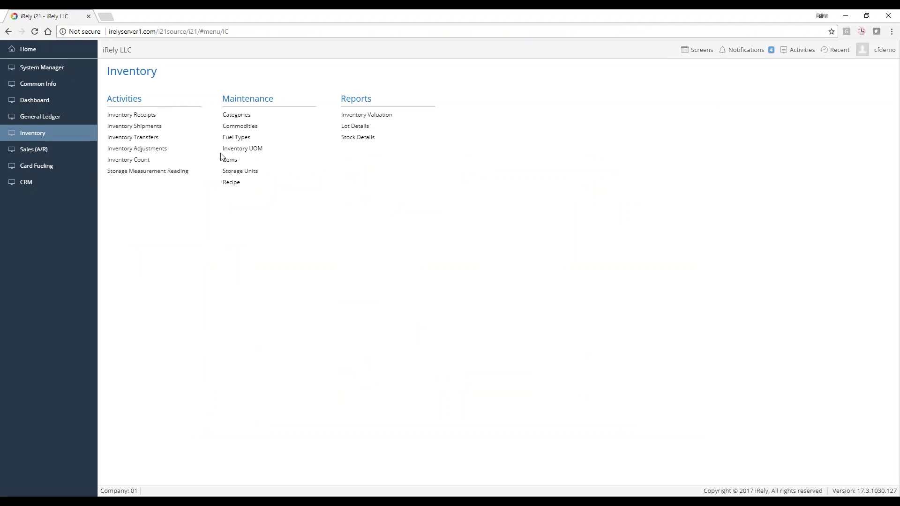
{"action": "left_click", "coordinate": [235, 163]}
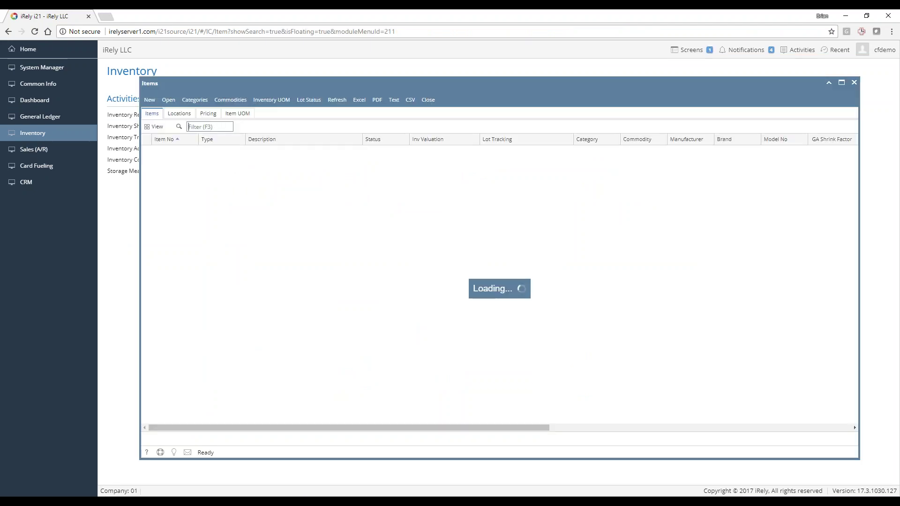
{"action": "type", "text": "fuel"}
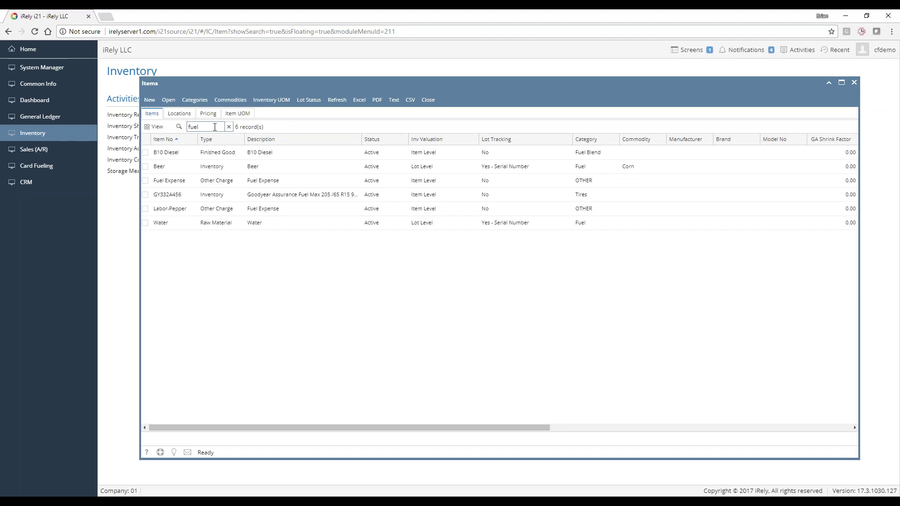
{"action": "left_click", "coordinate": [196, 186]}
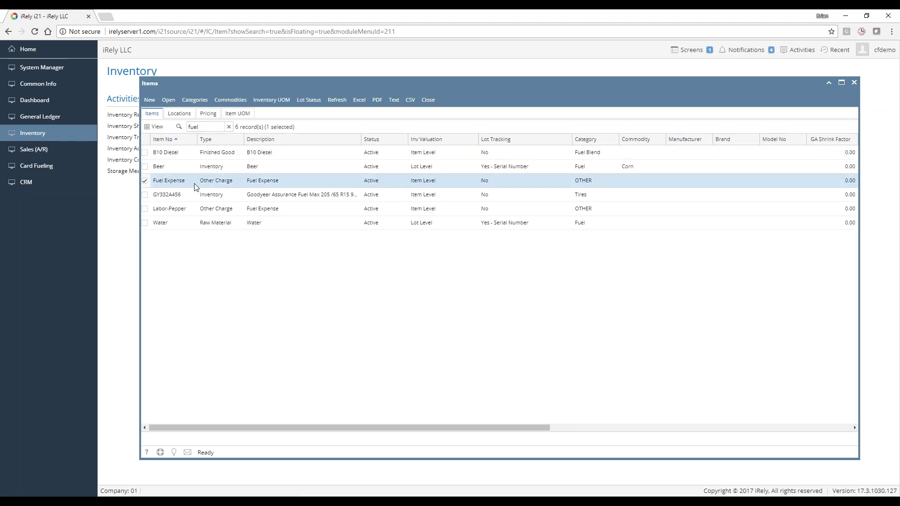
{"action": "double_click", "coordinate": [196, 186]}
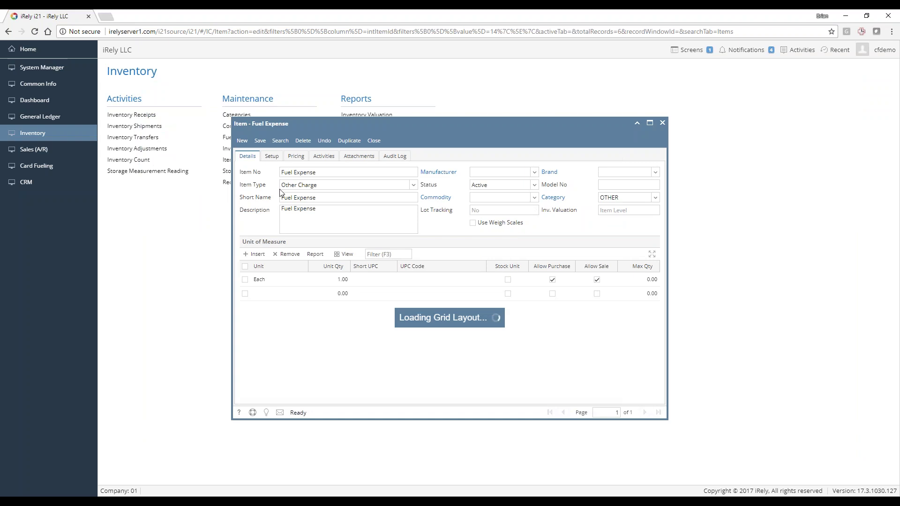
Duplicate Fuel Expense as 'Misc Adjustment' with a matching description and save it
{"action": "left_click", "coordinate": [349, 141]}
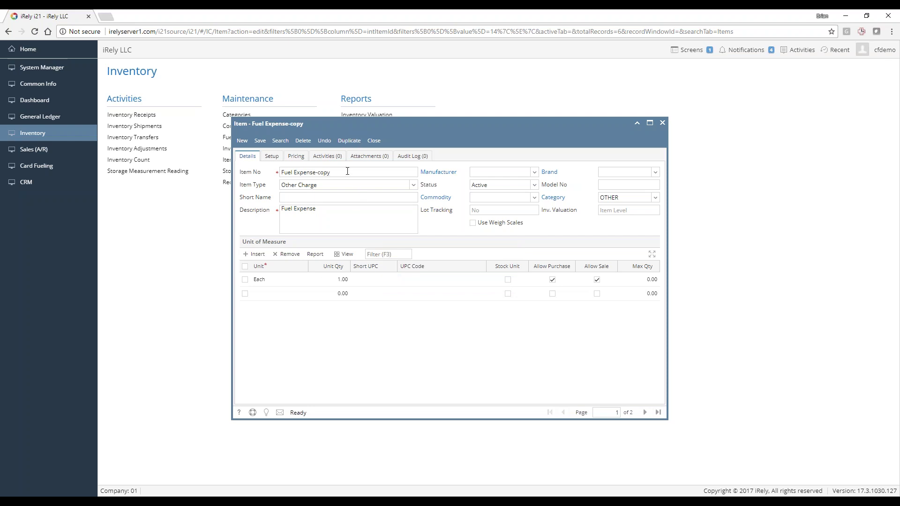
{"action": "triple_click", "coordinate": [330, 172]}
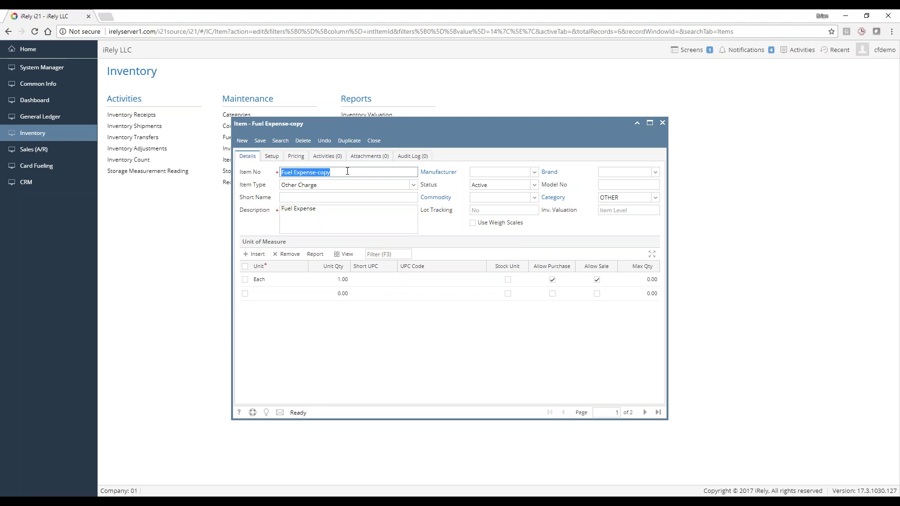
{"action": "type", "text": "Mis"}
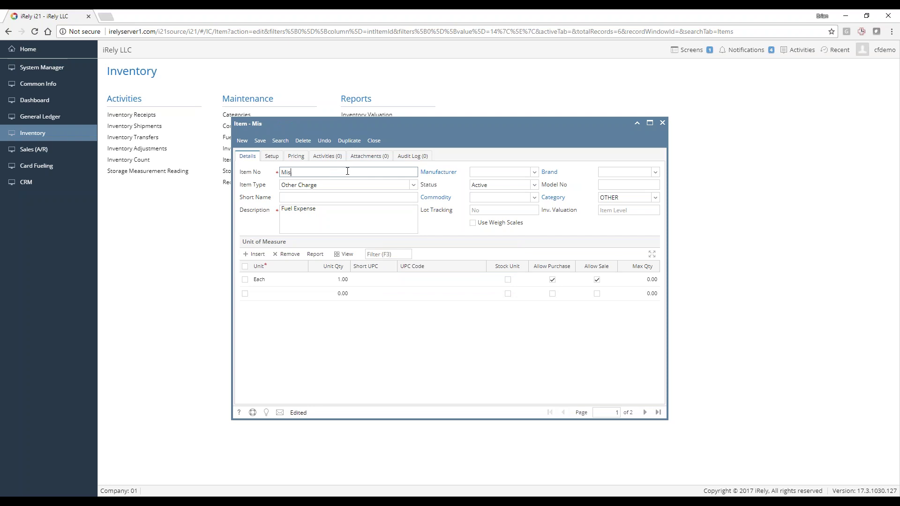
{"action": "type", "text": "c Adjustmnetnt"}
{"action": "key", "text": "ctrl+a"}
{"action": "key", "text": "ctrl+c"}
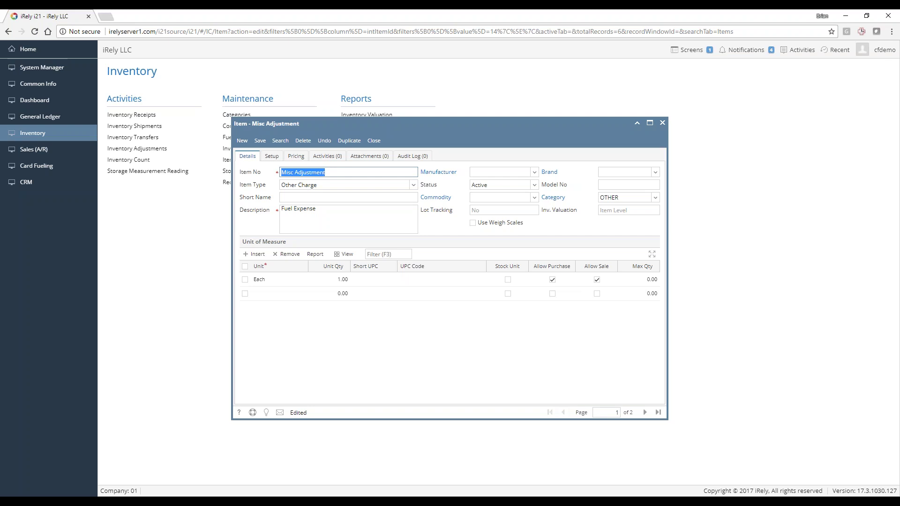
{"action": "triple_click", "coordinate": [336, 213]}
{"action": "key", "text": "ctrl+v"}
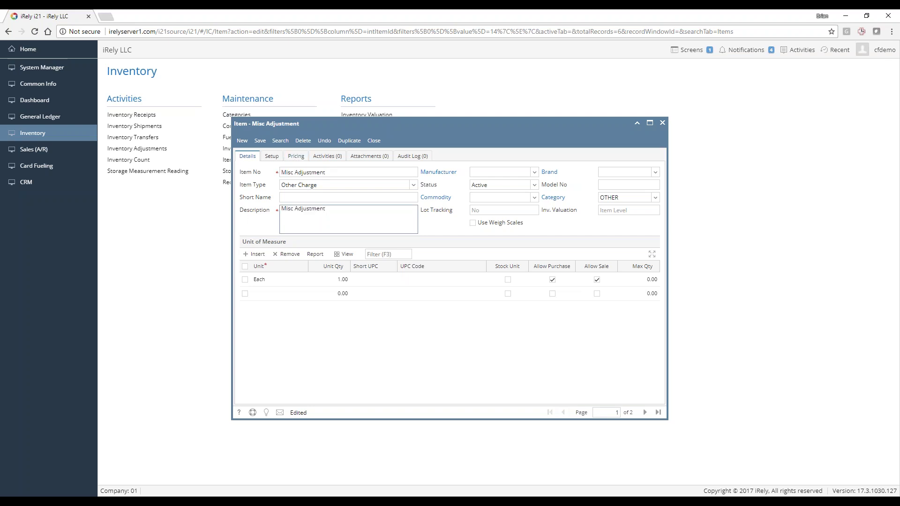
{"action": "left_click", "coordinate": [260, 140]}
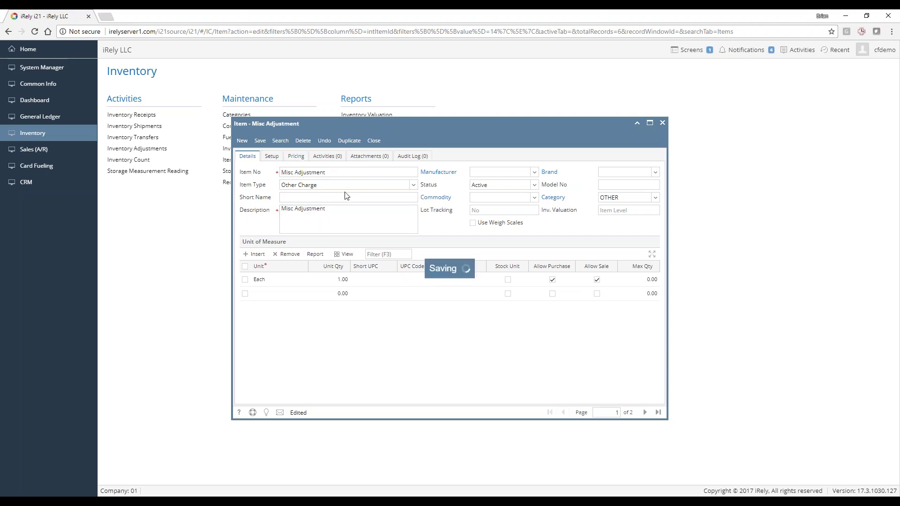
Review the item's GL accounts on the Setup tab, return to Details, and close it
{"action": "left_click", "coordinate": [269, 160]}
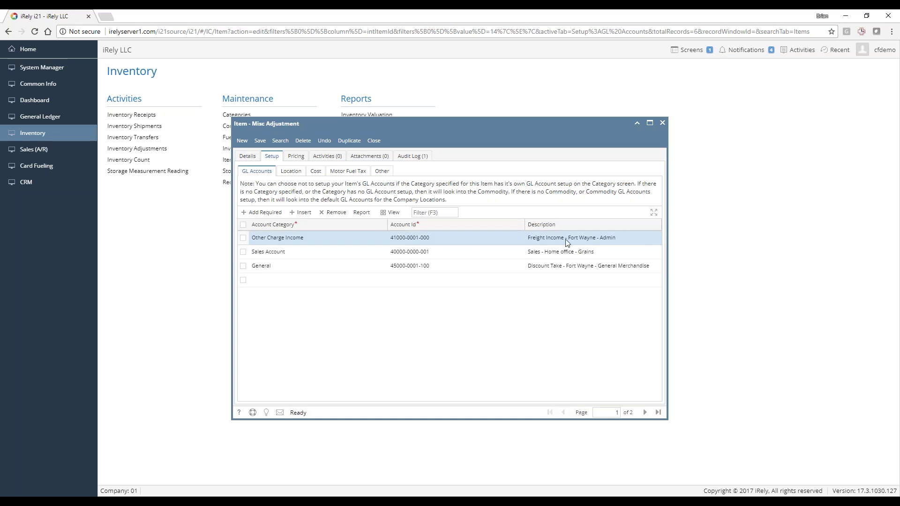
{"action": "left_click", "coordinate": [246, 157]}
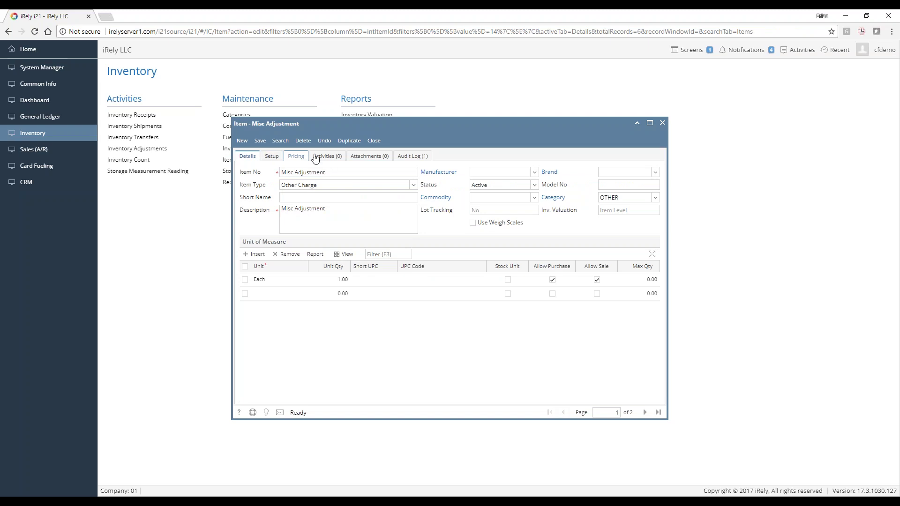
{"action": "left_click", "coordinate": [377, 143]}
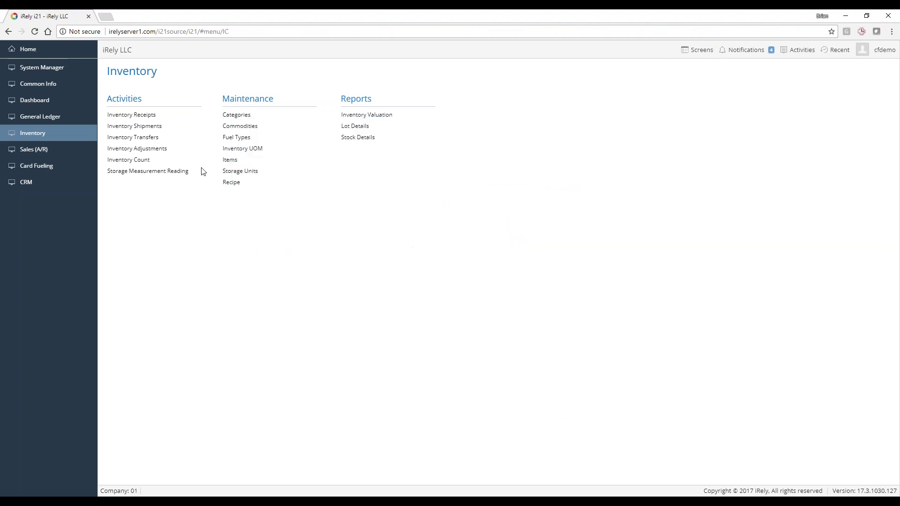
Start a new Sales (A/R) invoice and select the matching customer
{"action": "left_click", "coordinate": [33, 154]}
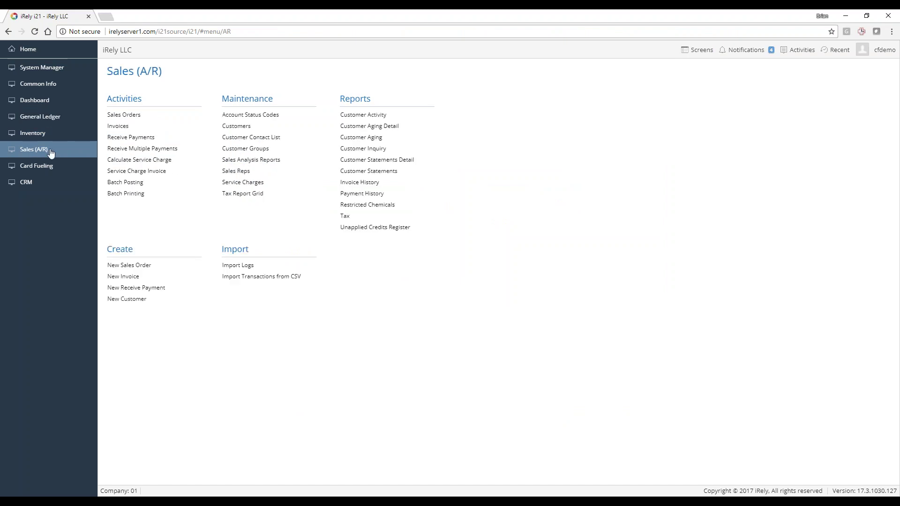
{"action": "left_click", "coordinate": [119, 127]}
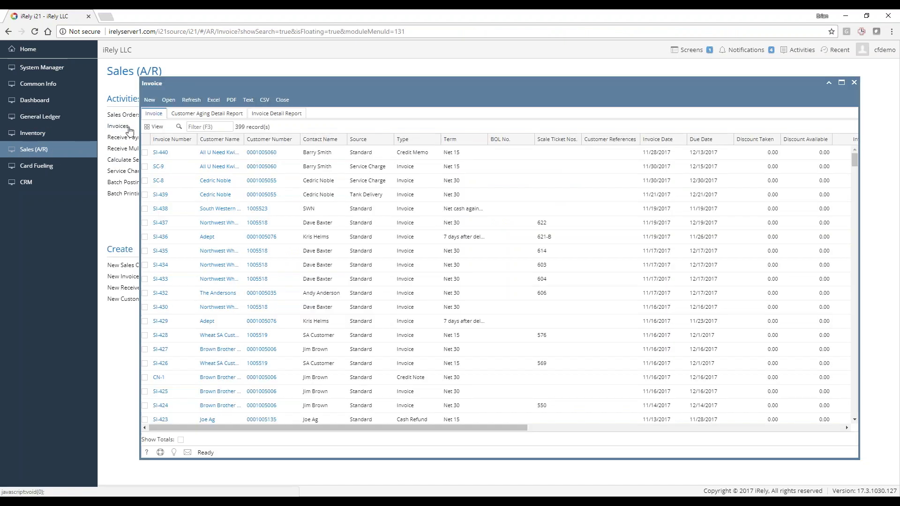
{"action": "left_click", "coordinate": [149, 100]}
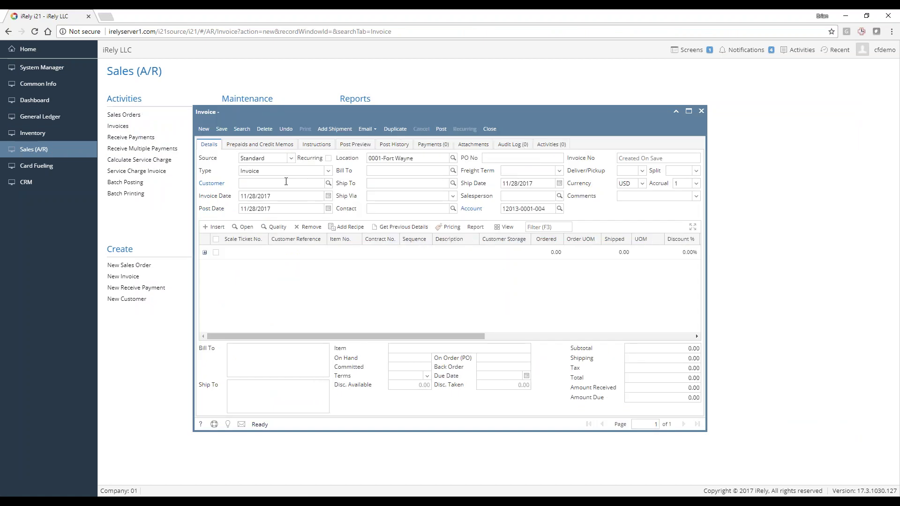
{"action": "left_click", "coordinate": [286, 184]}
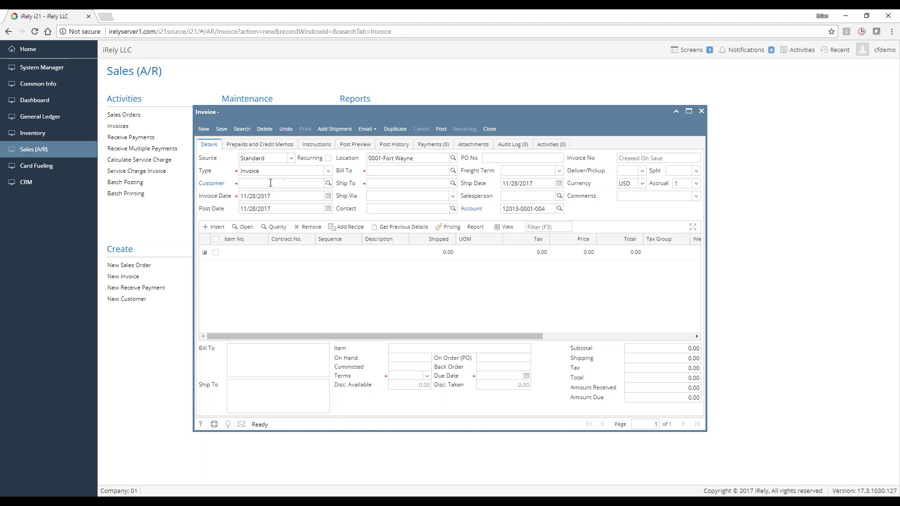
{"action": "type", "text": "cedri"}
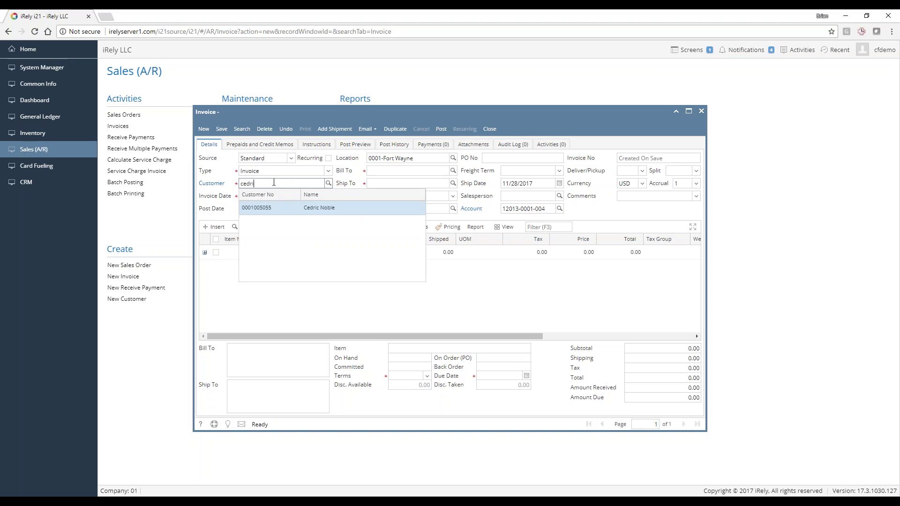
{"action": "left_click", "coordinate": [311, 209]}
Add a Misc Adjustment line with shipped quantity 1 at price 10
{"action": "left_click", "coordinate": [244, 255]}
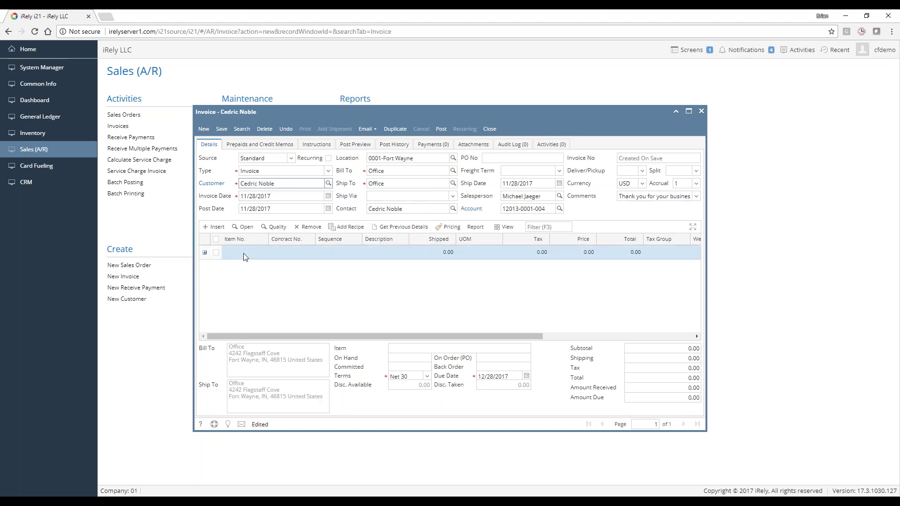
{"action": "type", "text": "mis"}
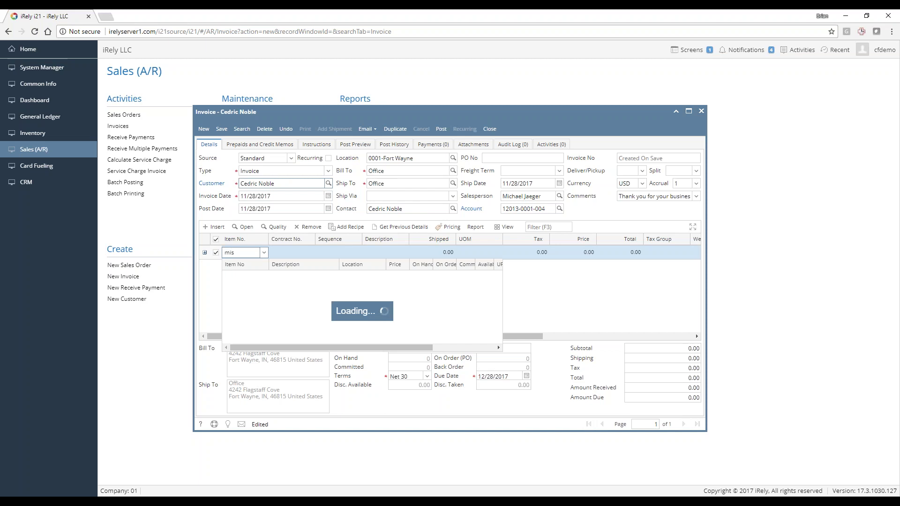
{"action": "scroll", "coordinate": [270, 294], "scroll_direction": "down", "scroll_amount": 5}
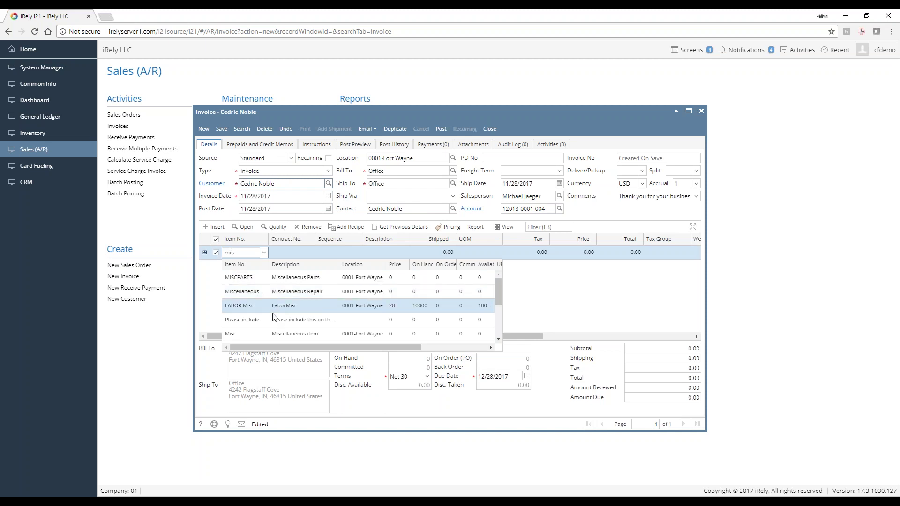
{"action": "scroll", "coordinate": [276, 314], "scroll_direction": "down", "scroll_amount": 1}
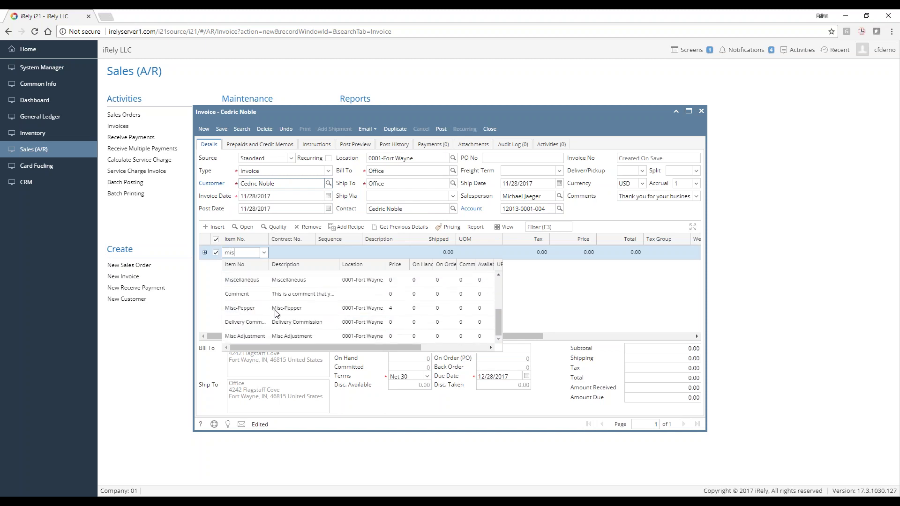
{"action": "left_click", "coordinate": [266, 335]}
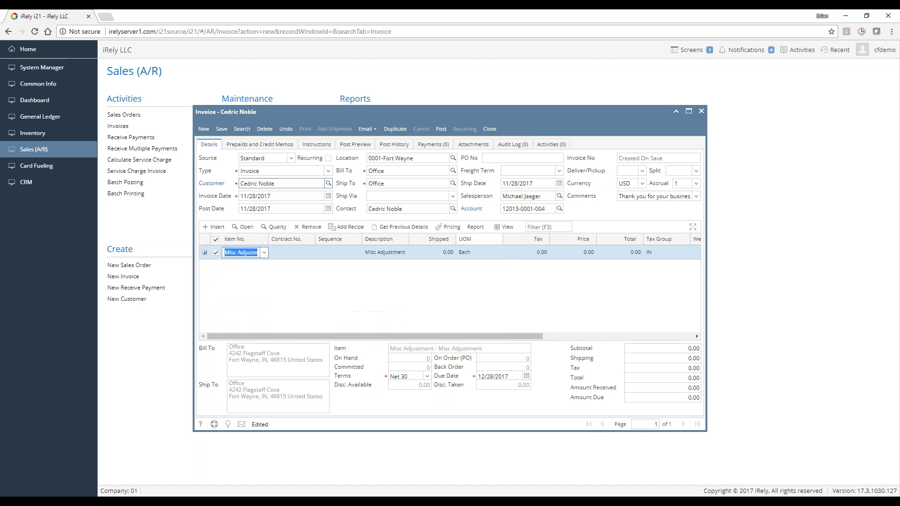
{"action": "left_click", "coordinate": [436, 253]}
{"action": "type", "text": "1"}
{"action": "key", "text": "Return"}
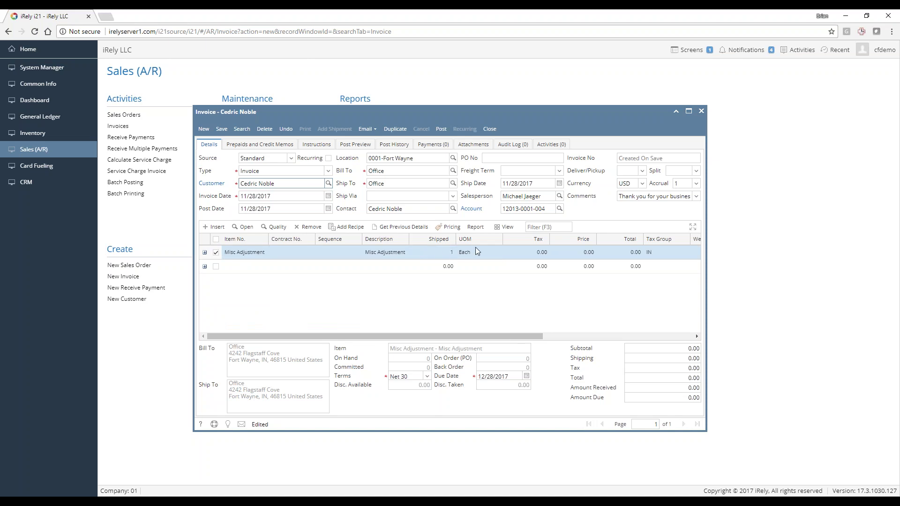
{"action": "left_click", "coordinate": [570, 253]}
{"action": "type", "text": "10"}
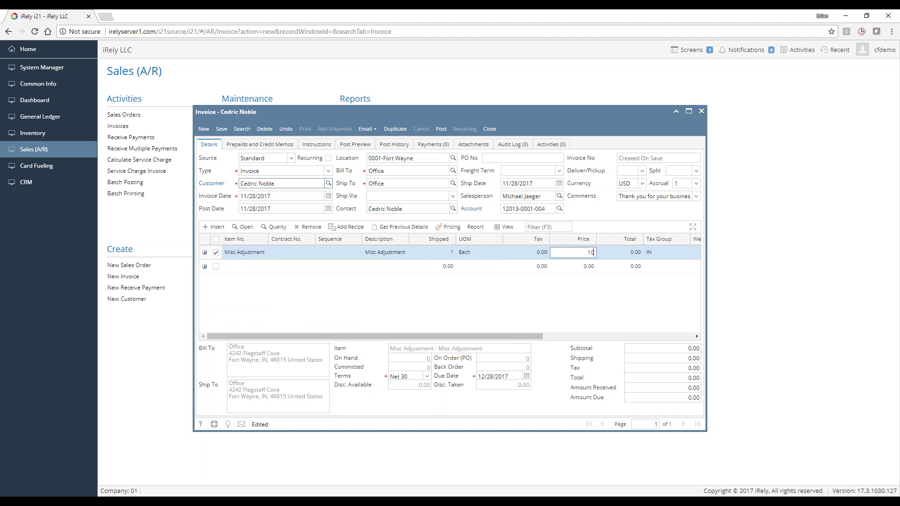
{"action": "key", "text": "Return"}
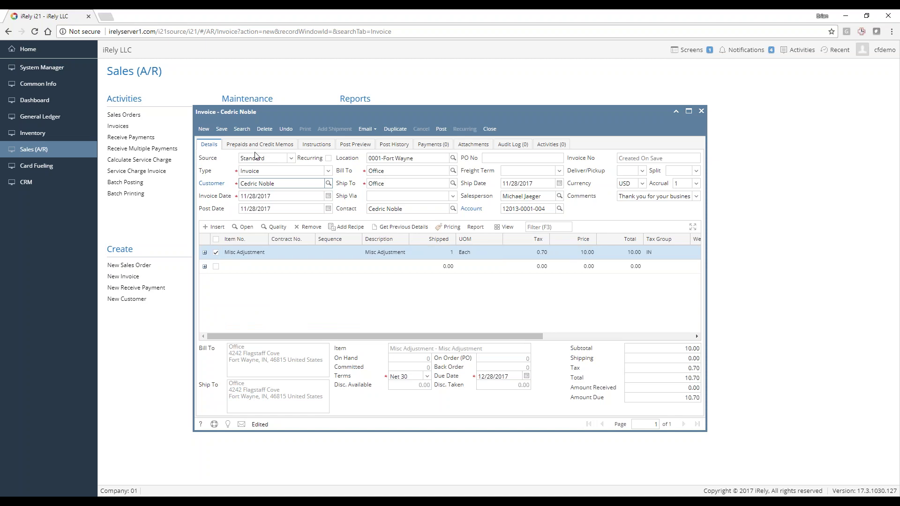
{"action": "left_click", "coordinate": [280, 172]}
{"action": "left_click", "coordinate": [296, 172]}
{"action": "double_click", "coordinate": [274, 171]}
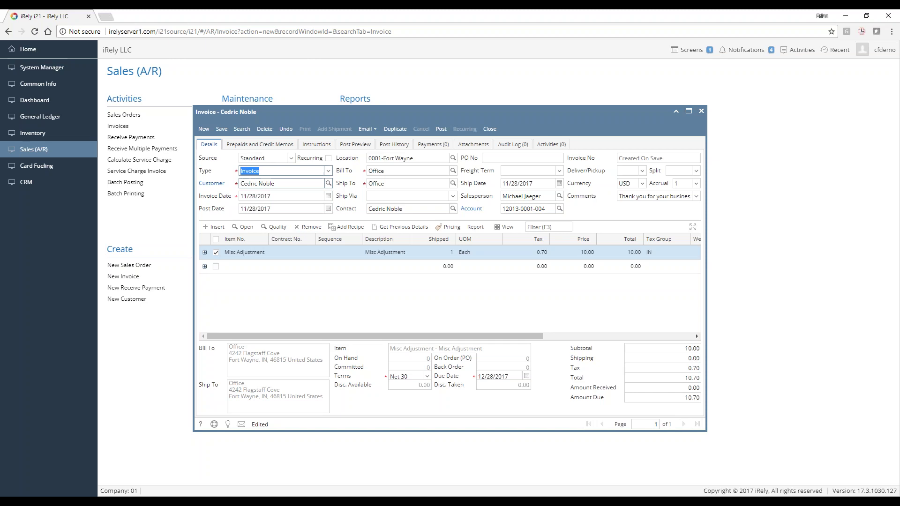
{"action": "left_click", "coordinate": [328, 170]}
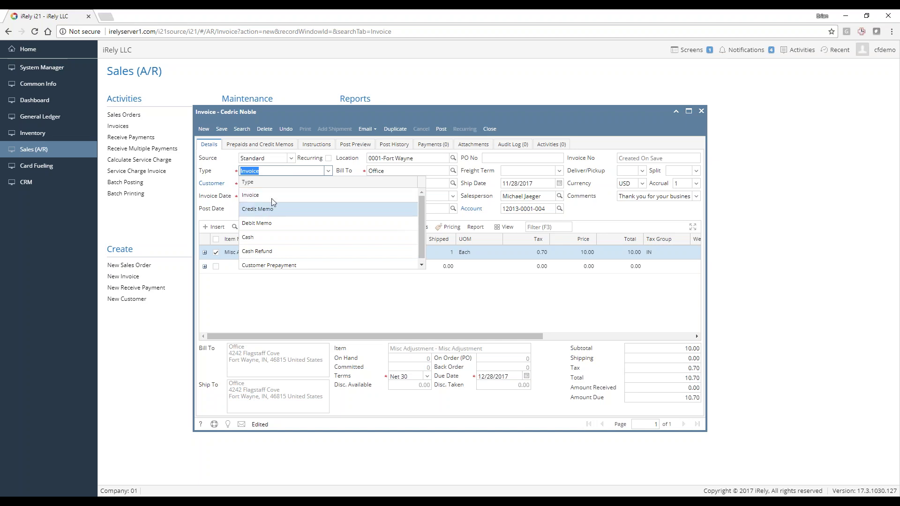
{"action": "left_click", "coordinate": [274, 170]}
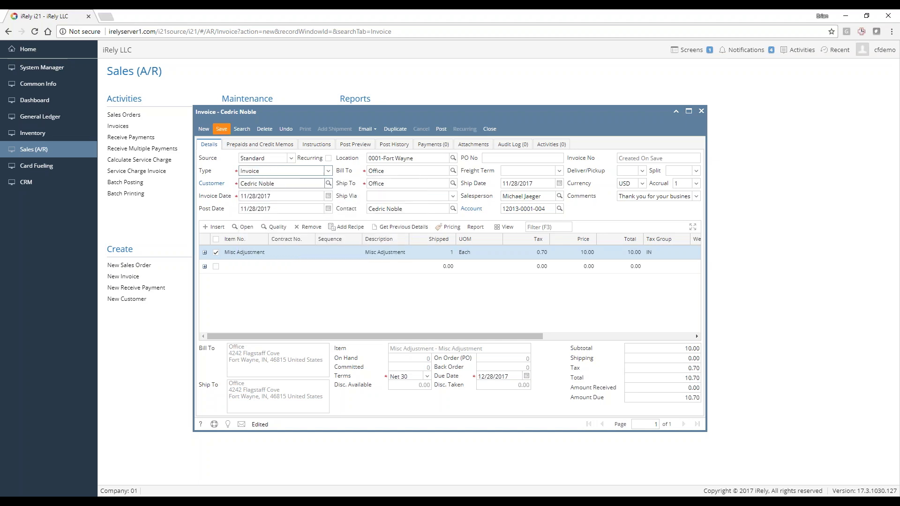
Save invoice SI-441 and close it, returning to the Sales (A/R) menu
{"action": "left_click", "coordinate": [443, 130]}
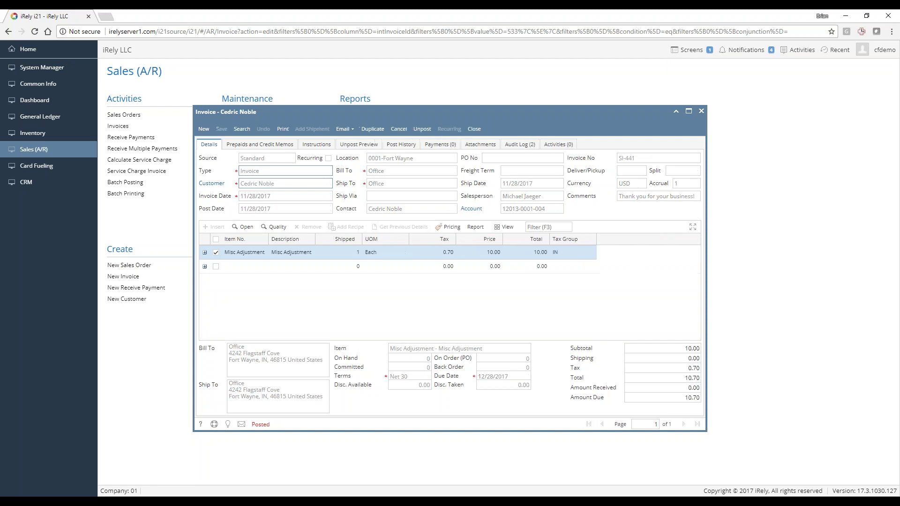
{"action": "left_click", "coordinate": [479, 130]}
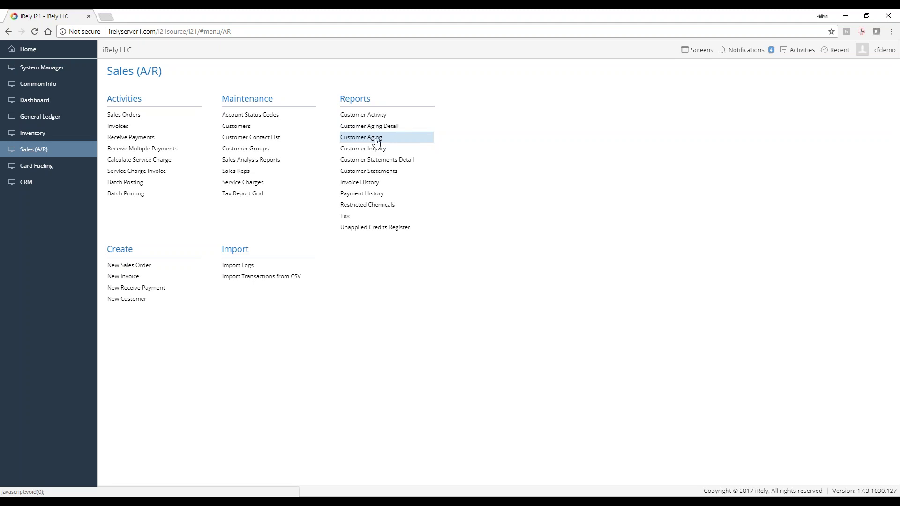
Open the Customer Aging report from the Sales (A/R) Reports list
{"action": "left_click", "coordinate": [377, 140]}
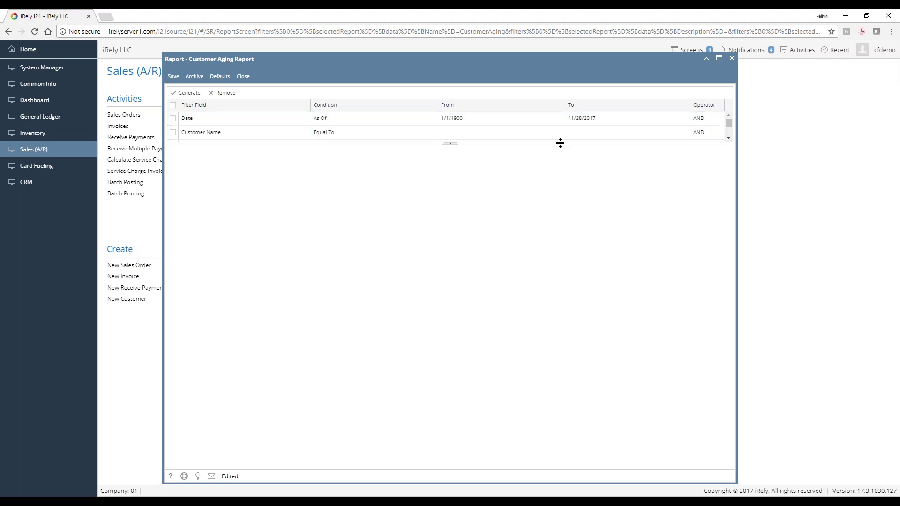
Expand the filter area and set Print Customers with Balances to All
{"action": "left_click_drag", "start_coordinate": [560, 143], "coordinate": [567, 244]}
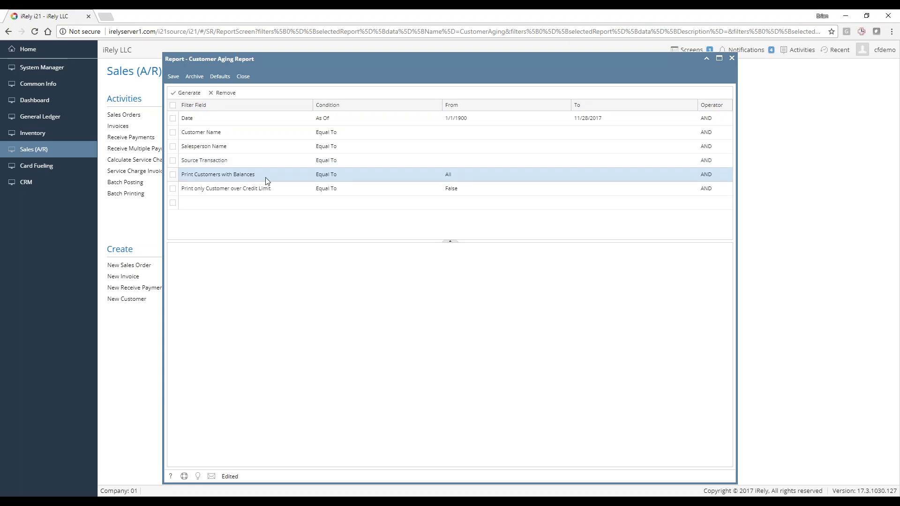
{"action": "left_click", "coordinate": [487, 175]}
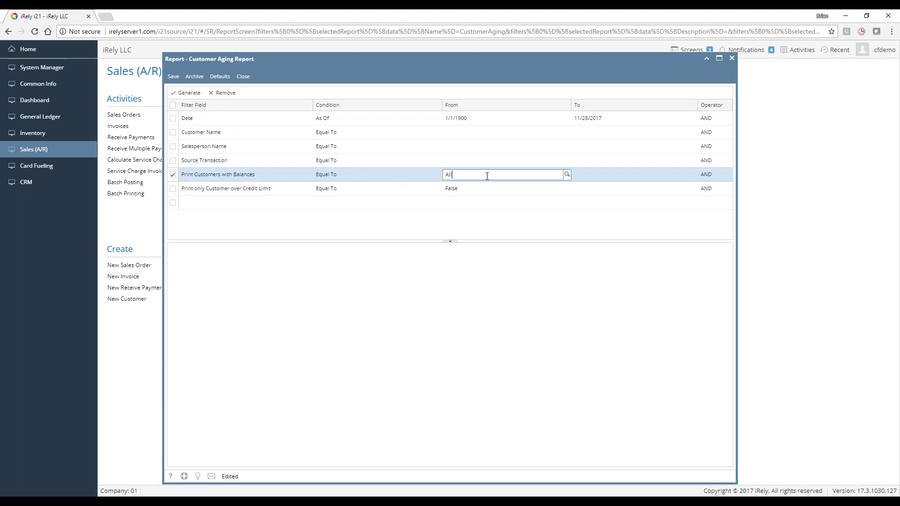
{"action": "left_click", "coordinate": [567, 174]}
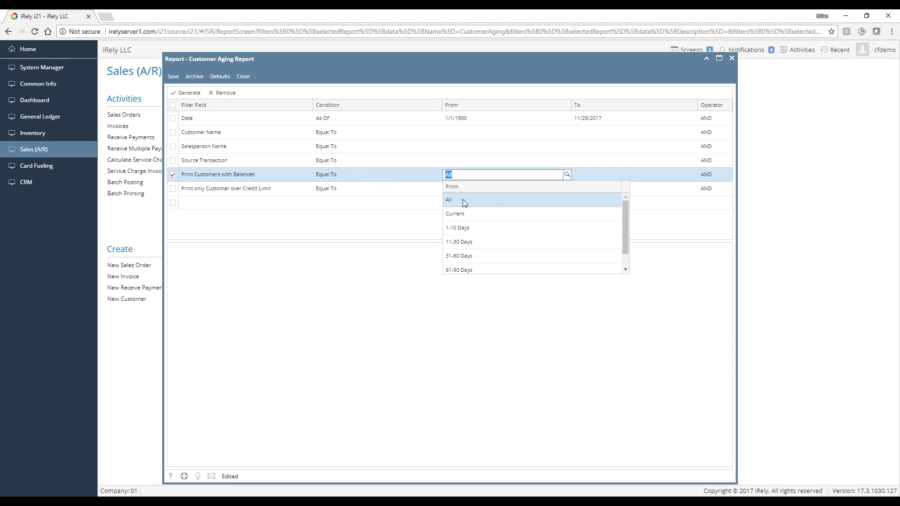
{"action": "scroll", "coordinate": [487, 231], "scroll_direction": "down", "scroll_amount": 1}
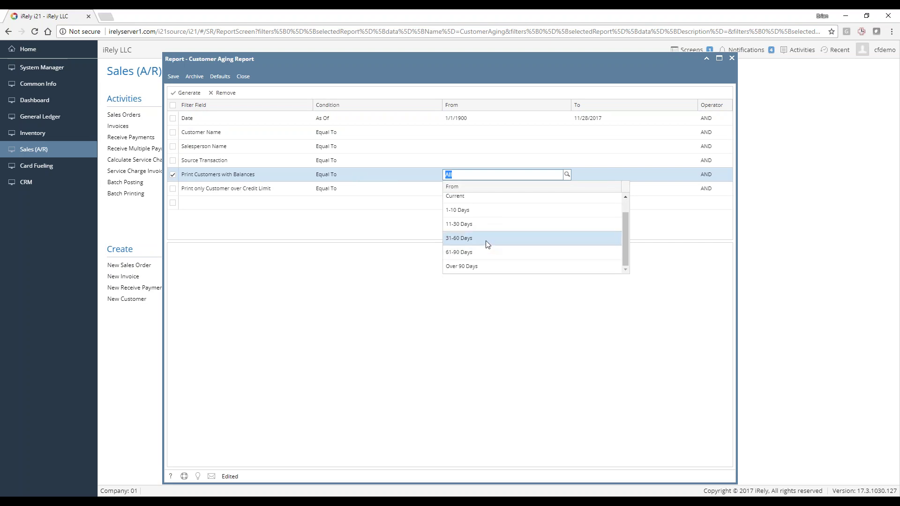
{"action": "scroll", "coordinate": [484, 220], "scroll_direction": "up", "scroll_amount": 1}
{"action": "scroll", "coordinate": [486, 239], "scroll_direction": "down", "scroll_amount": 1}
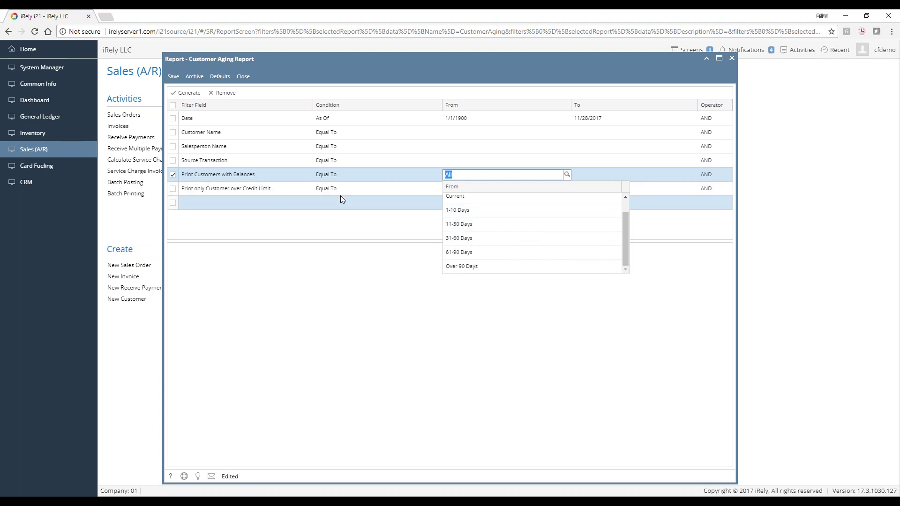
{"action": "scroll", "coordinate": [478, 201], "scroll_direction": "up", "scroll_amount": 1}
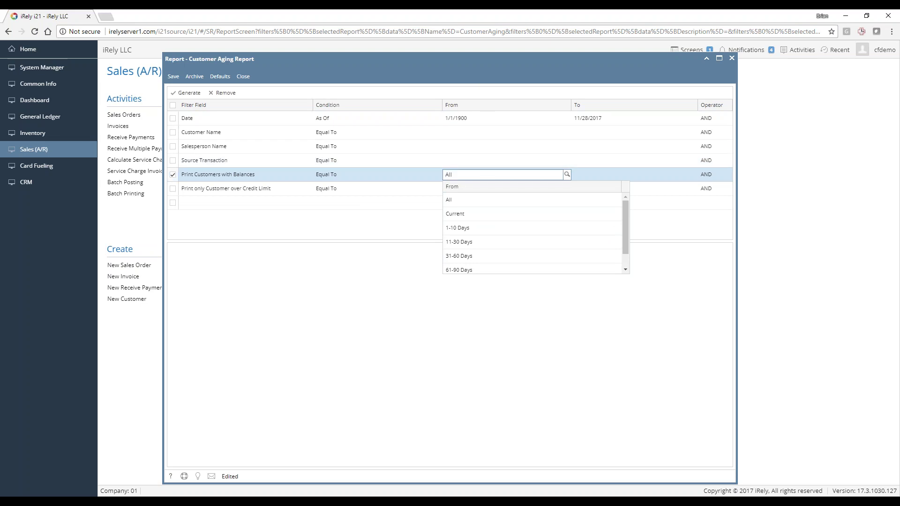
{"action": "left_click", "coordinate": [488, 176]}
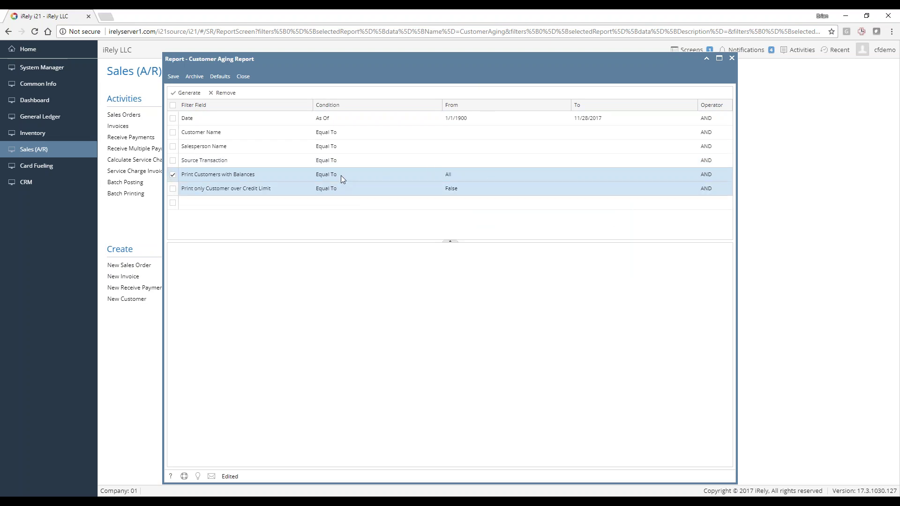
Generate the Customer Aging report, enlarge its preview, and scroll through the pages
{"action": "left_click", "coordinate": [187, 93]}
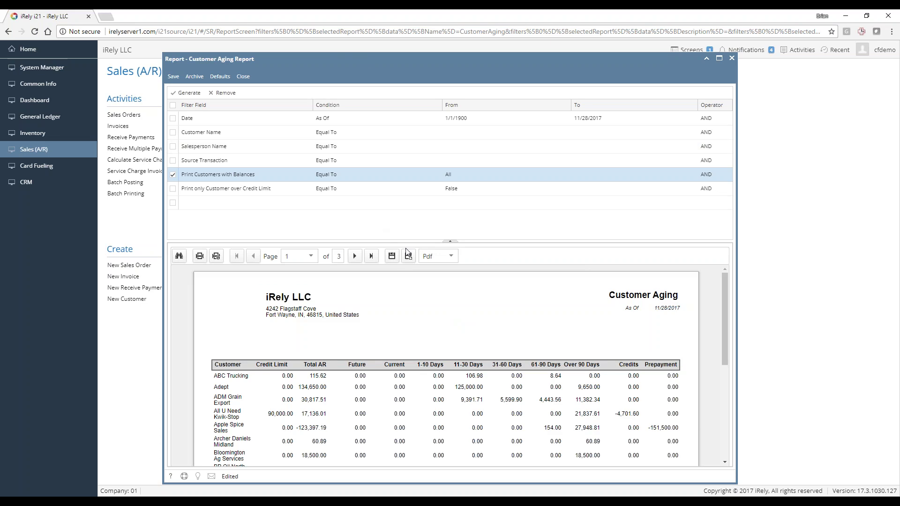
{"action": "left_click_drag", "start_coordinate": [452, 245], "coordinate": [457, 167]}
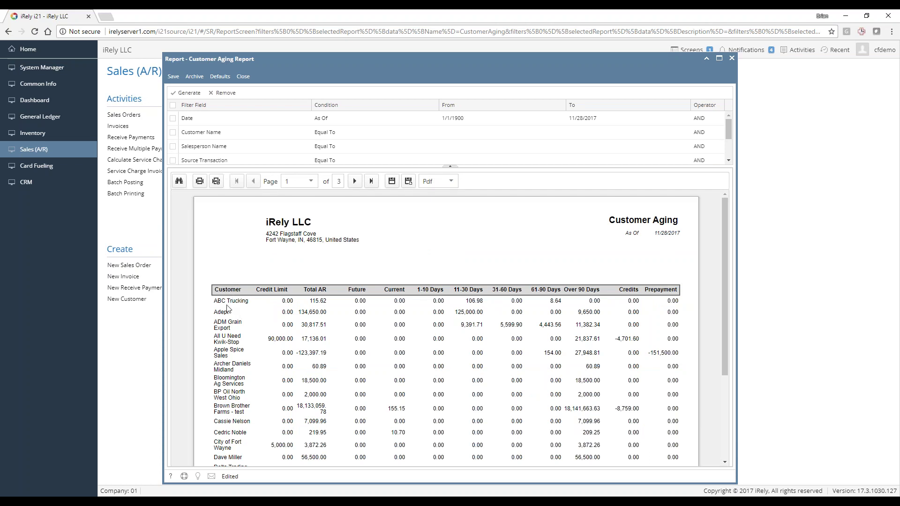
{"action": "scroll", "coordinate": [240, 291], "scroll_direction": "down", "scroll_amount": 1}
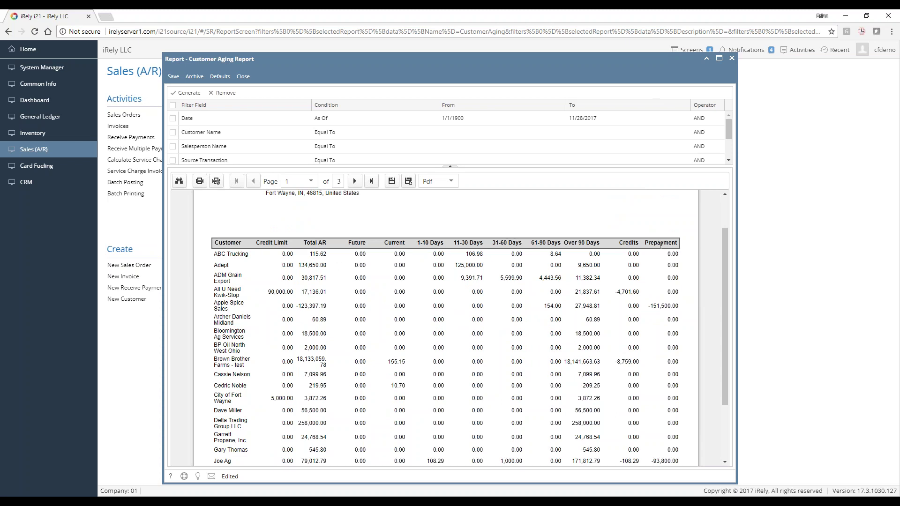
{"action": "scroll", "coordinate": [614, 289], "scroll_direction": "up", "scroll_amount": 2}
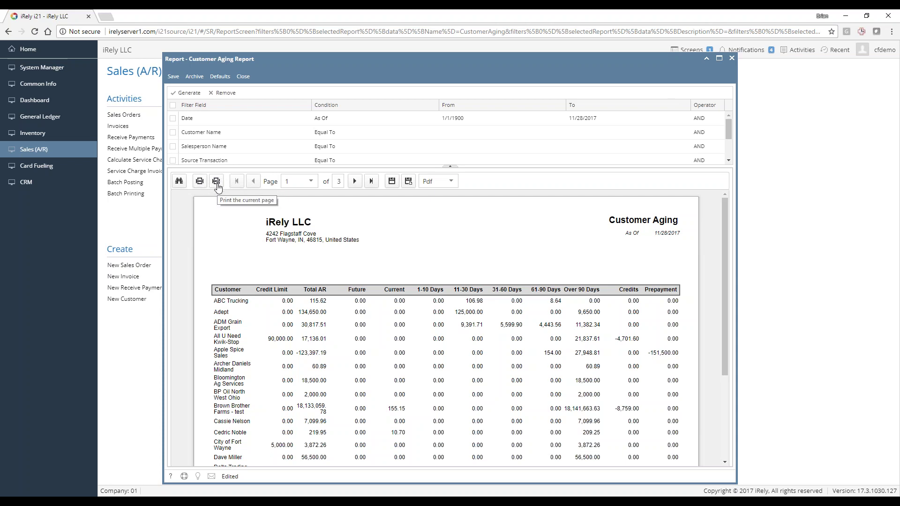
{"action": "left_click", "coordinate": [216, 181]}
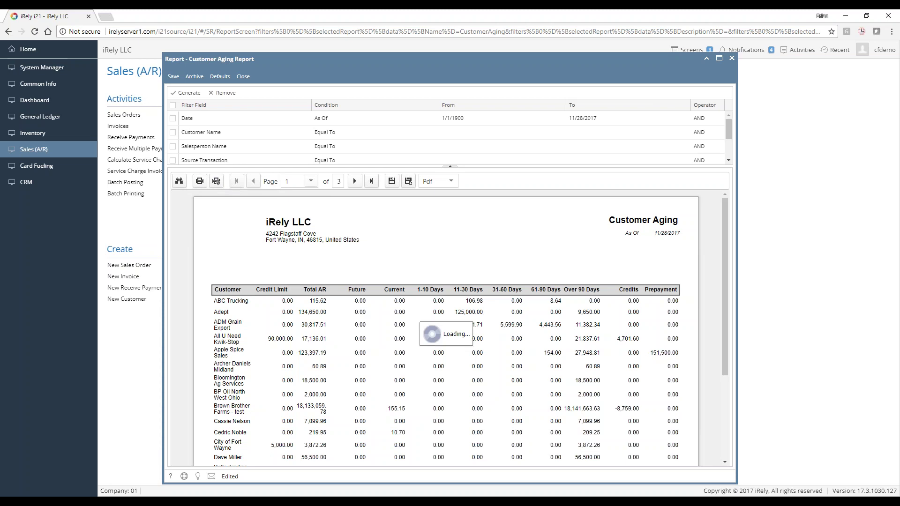
{"action": "left_click", "coordinate": [355, 182]}
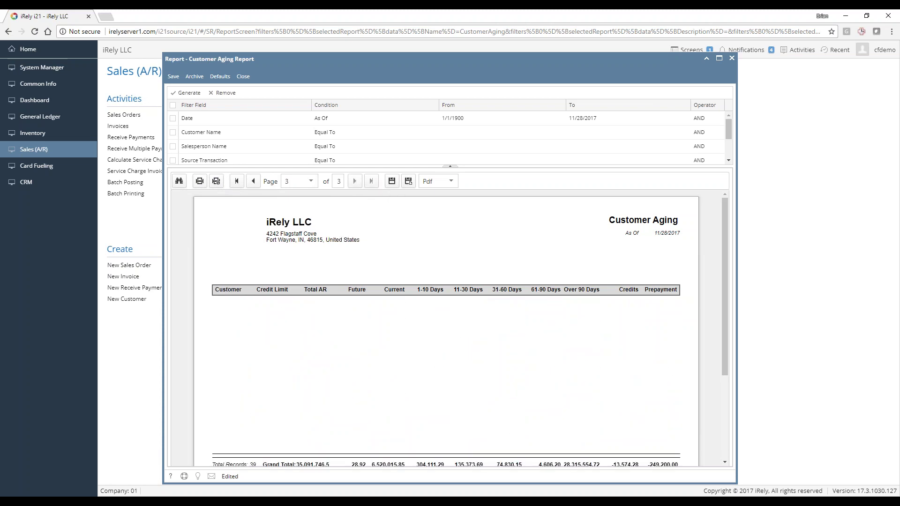
{"action": "scroll", "coordinate": [363, 307], "scroll_direction": "down", "scroll_amount": 5}
{"action": "scroll", "coordinate": [363, 307], "scroll_direction": "up", "scroll_amount": 5}
{"action": "left_click", "coordinate": [451, 181]}
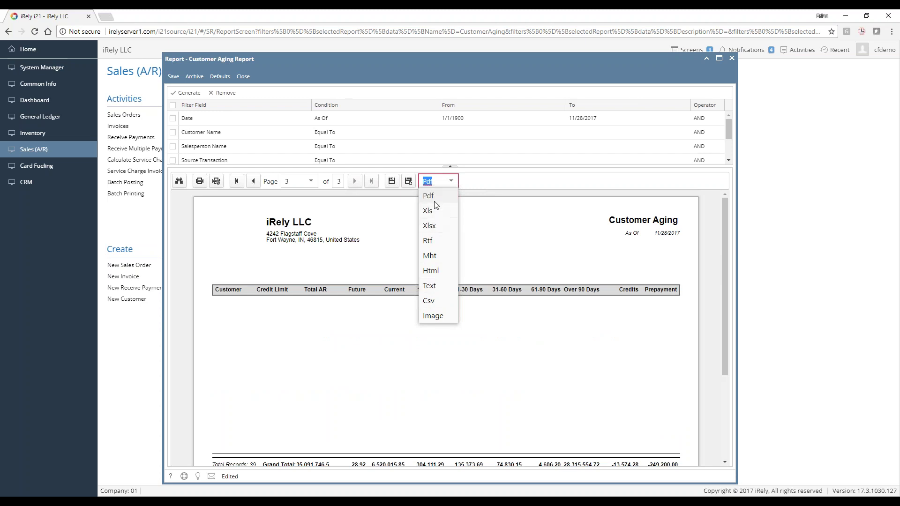
{"action": "left_click", "coordinate": [521, 189]}
{"action": "left_click", "coordinate": [408, 181]}
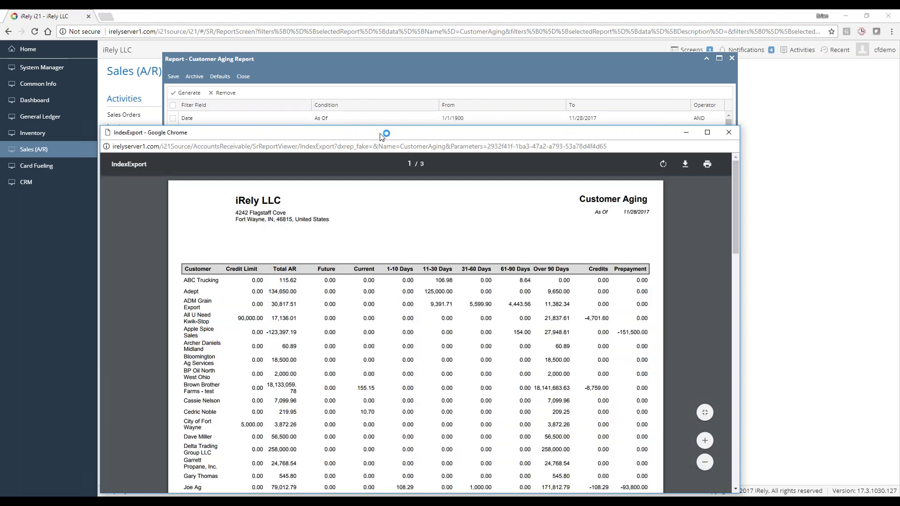
{"action": "left_click_drag", "start_coordinate": [382, 133], "coordinate": [414, 60]}
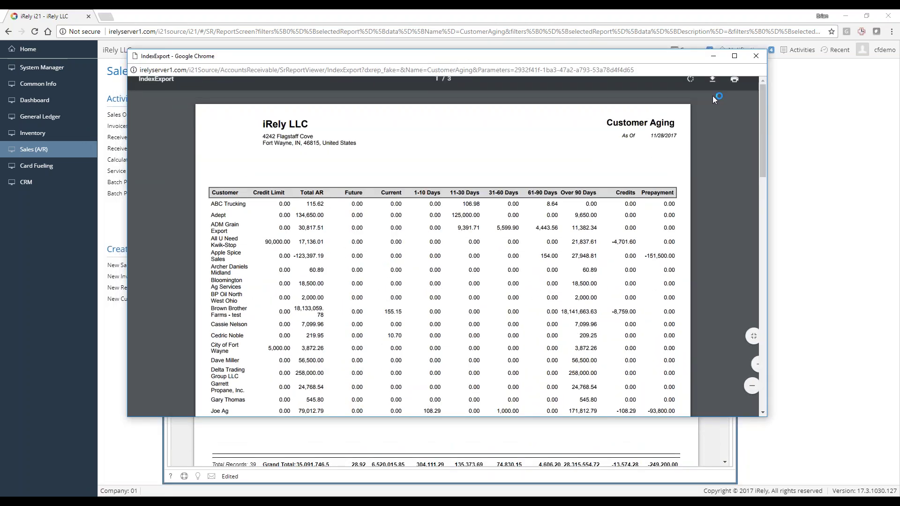
{"action": "scroll", "coordinate": [443, 257], "scroll_direction": "down", "scroll_amount": 5}
{"action": "scroll", "coordinate": [623, 130], "scroll_direction": "down", "scroll_amount": 5}
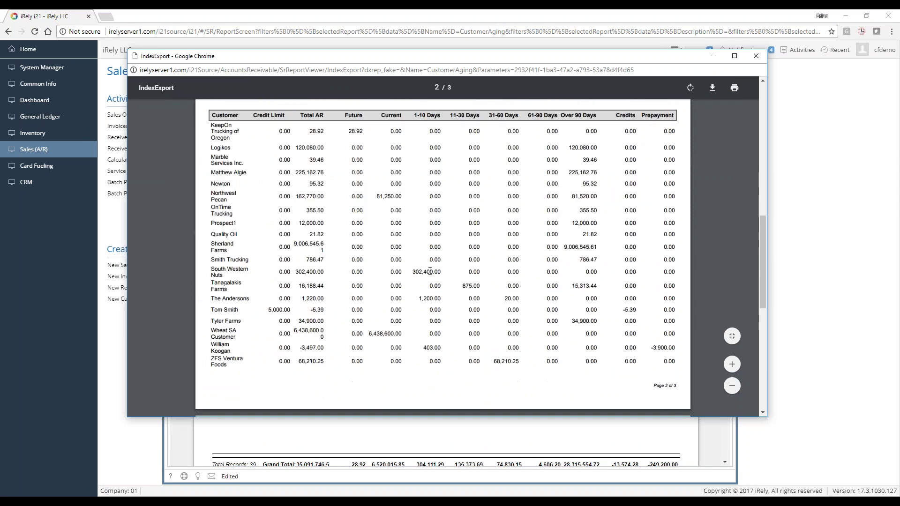
{"action": "left_click", "coordinate": [756, 56]}
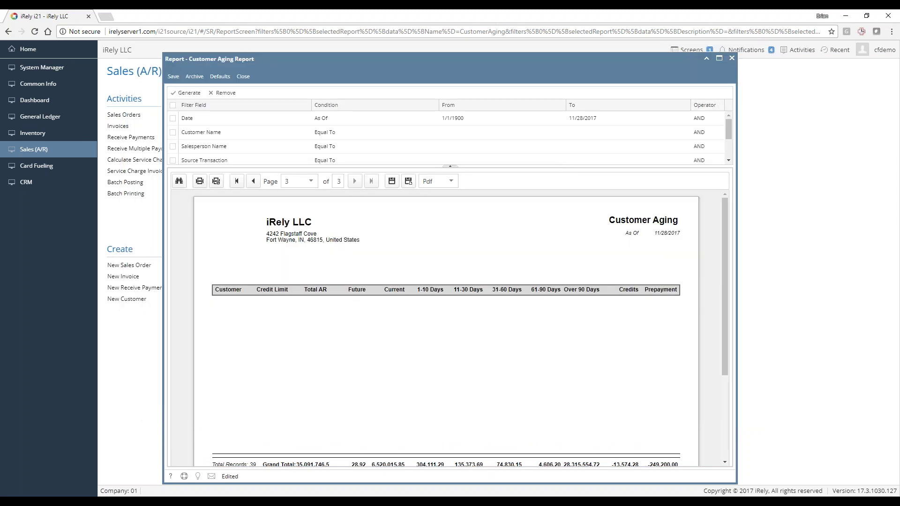
{"action": "left_click", "coordinate": [451, 181]}
Export the Customer Aging report as Xlsx, saving Customer Aging Report (1).xlsx to Downloads
{"action": "left_click", "coordinate": [436, 227]}
{"action": "left_click", "coordinate": [392, 181]}
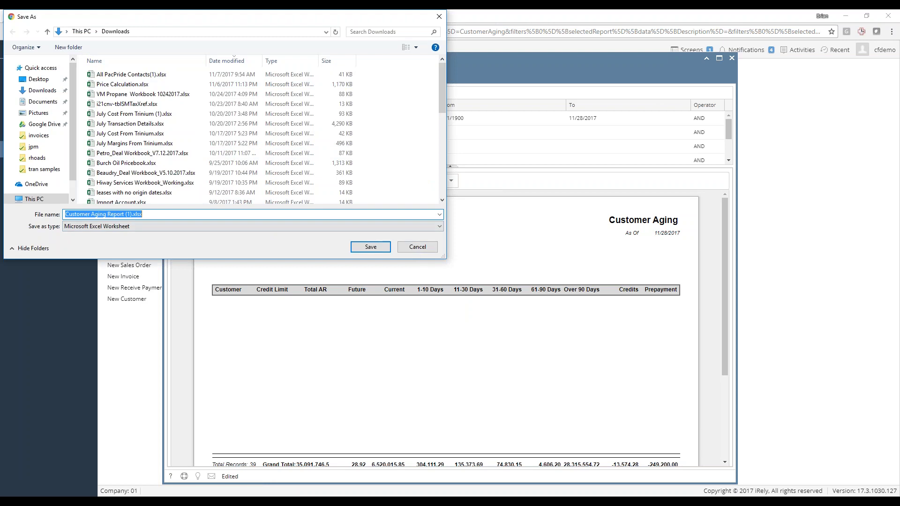
{"action": "left_click", "coordinate": [356, 247]}
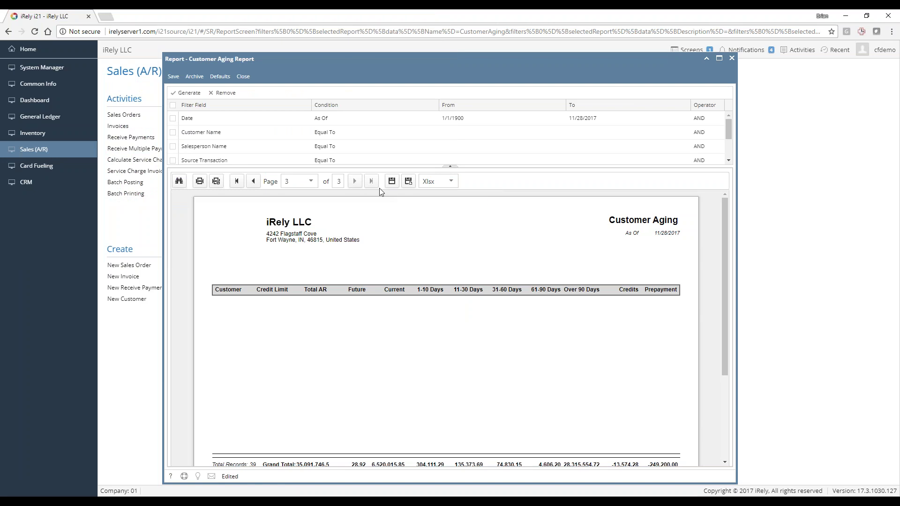
Reset the export format to Pdf, return to page one, and close the report window
{"action": "left_click", "coordinate": [451, 182]}
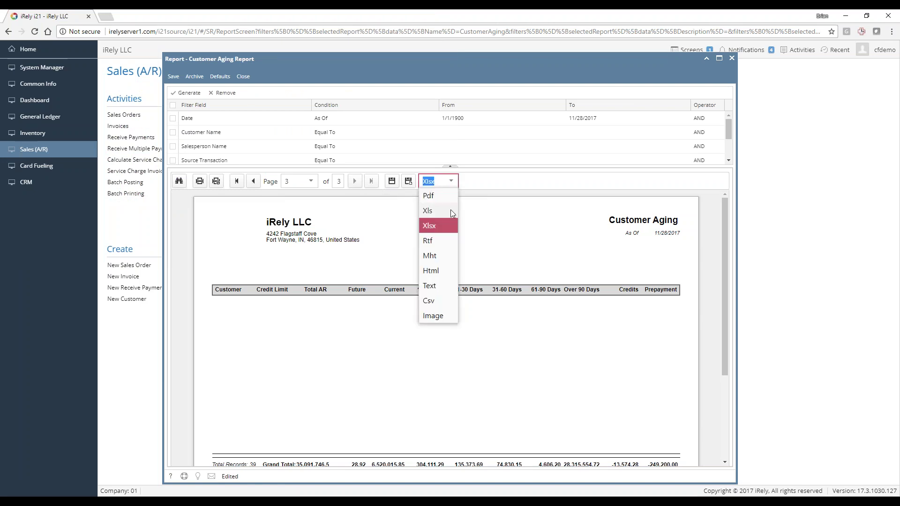
{"action": "left_click", "coordinate": [441, 201]}
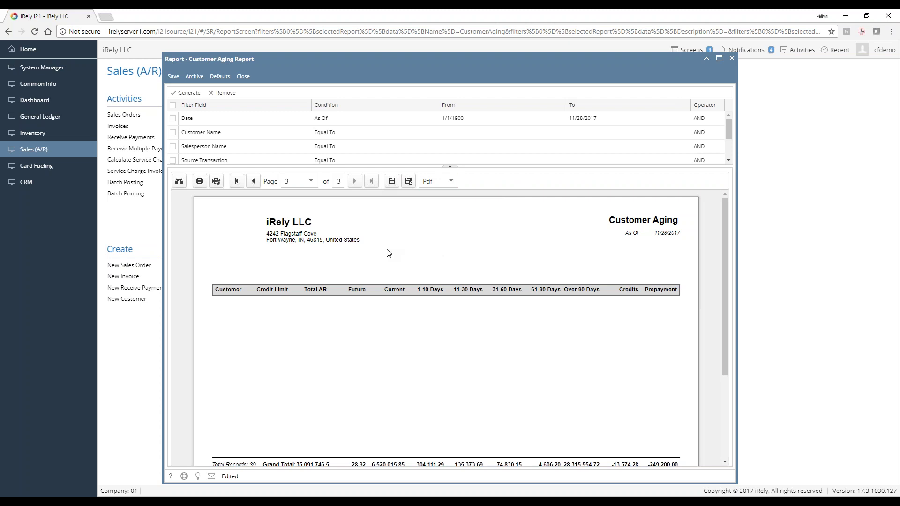
{"action": "left_click_drag", "start_coordinate": [317, 240], "coordinate": [314, 234]}
{"action": "left_click", "coordinate": [238, 181]}
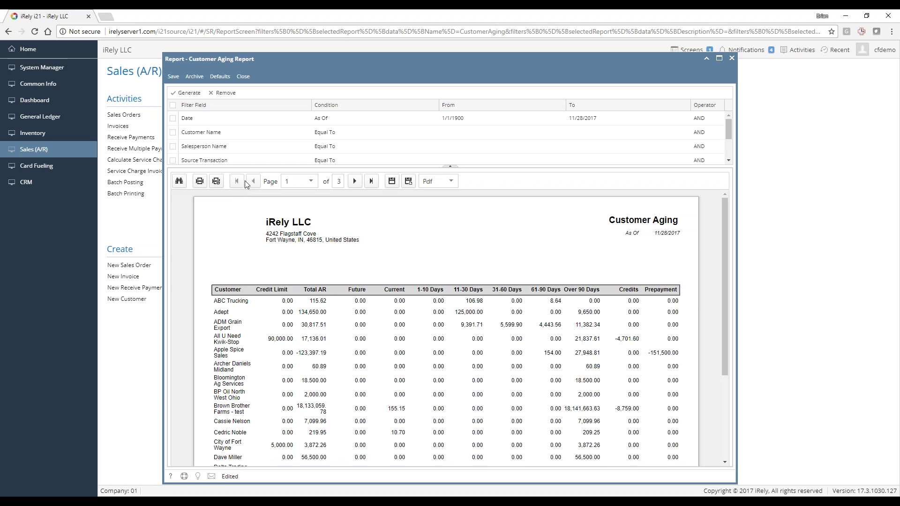
{"action": "left_click", "coordinate": [244, 76]}
Discard the Customer Aging changes and generate the 13-page Customer Aging Detail report as of 11/28/2017
{"action": "left_click", "coordinate": [444, 313]}
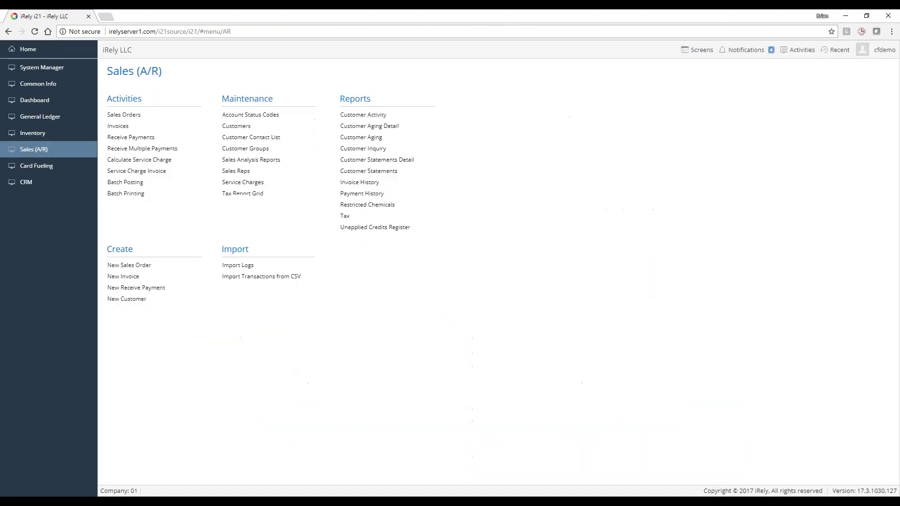
{"action": "left_click", "coordinate": [379, 127]}
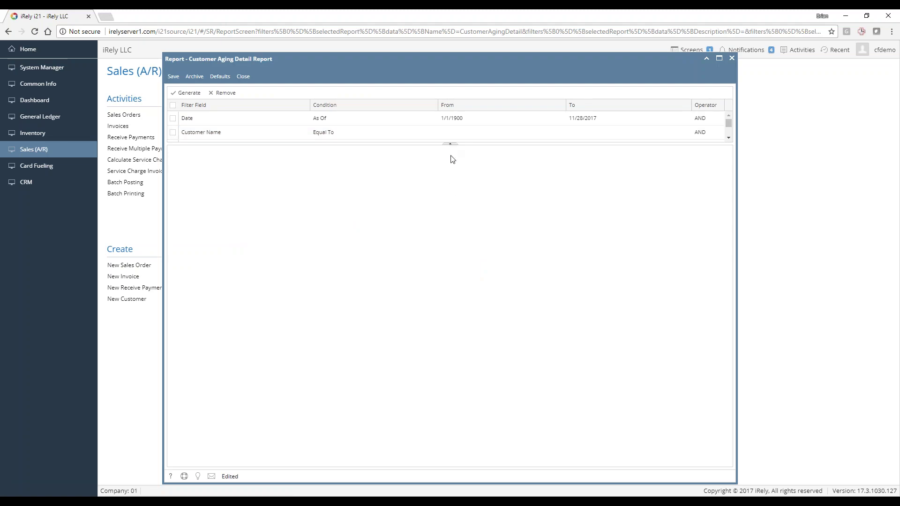
{"action": "scroll", "coordinate": [442, 131], "scroll_direction": "down", "scroll_amount": 3}
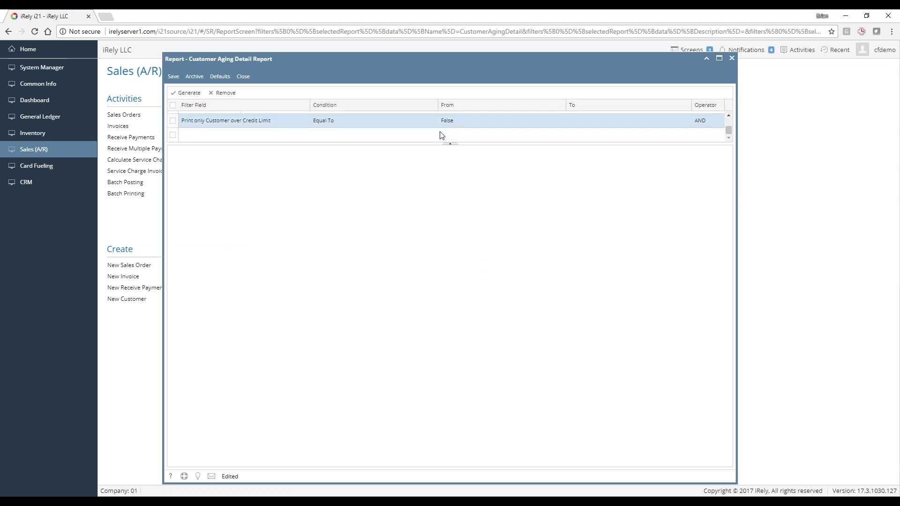
{"action": "scroll", "coordinate": [441, 135], "scroll_direction": "up", "scroll_amount": 3}
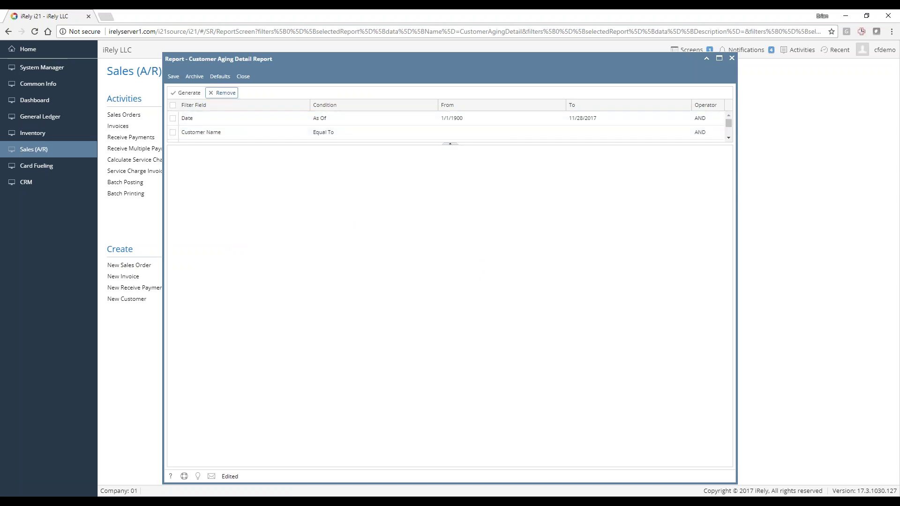
{"action": "left_click", "coordinate": [190, 94]}
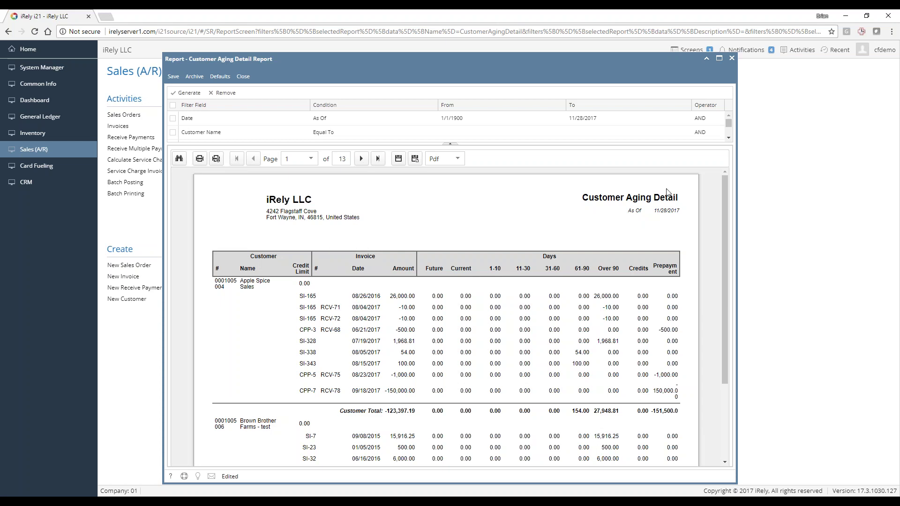
Review the Customer Aging Detail report, paging forward from page 1 to page 5
{"action": "left_click_drag", "start_coordinate": [302, 296], "coordinate": [482, 304]}
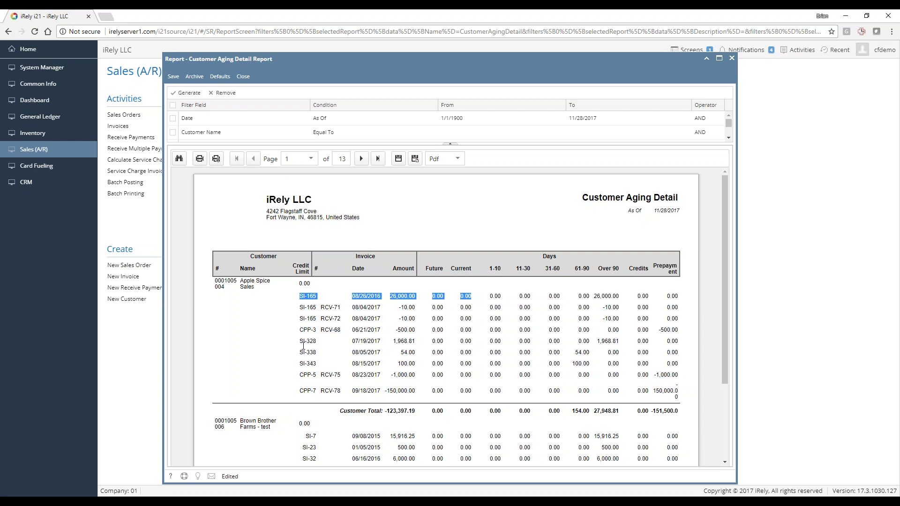
{"action": "scroll", "coordinate": [307, 375], "scroll_direction": "down", "scroll_amount": 3}
{"action": "scroll", "coordinate": [317, 281], "scroll_direction": "up", "scroll_amount": 3}
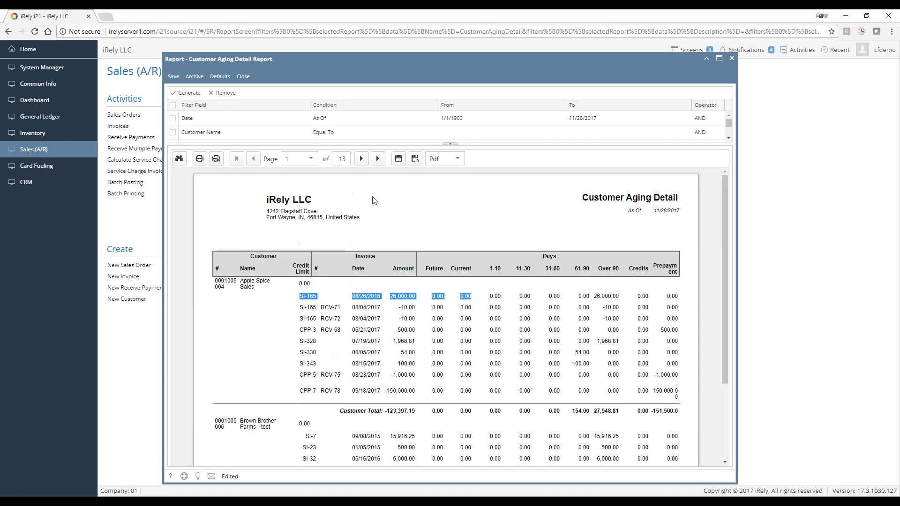
{"action": "left_click", "coordinate": [363, 159]}
{"action": "left_click", "coordinate": [362, 159]}
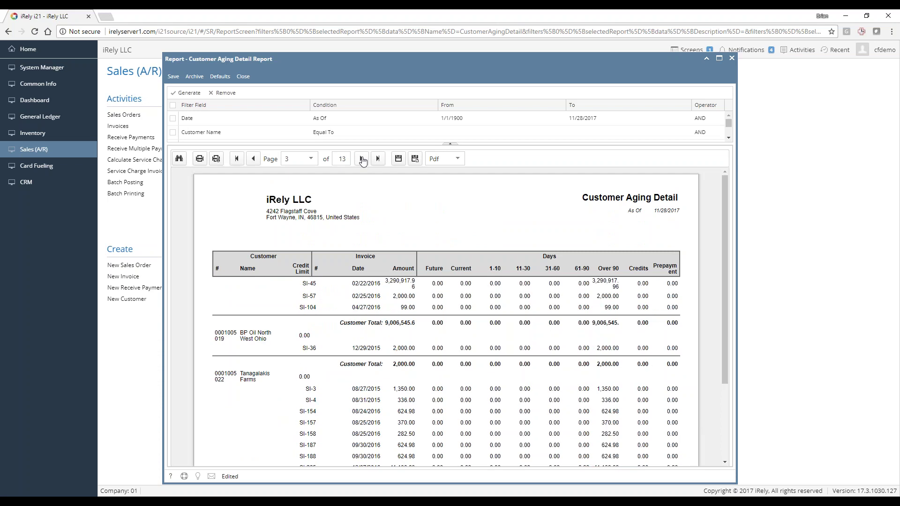
{"action": "left_click", "coordinate": [363, 159]}
{"action": "left_click", "coordinate": [362, 159]}
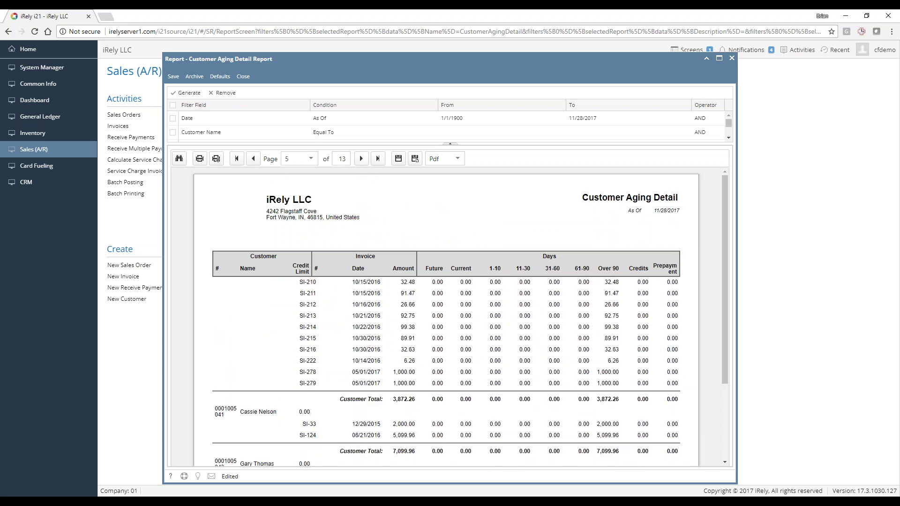
Advance to page 6, then close the report without saving changes
{"action": "scroll", "coordinate": [320, 360], "scroll_direction": "down", "scroll_amount": 5}
{"action": "scroll", "coordinate": [319, 258], "scroll_direction": "up", "scroll_amount": 3}
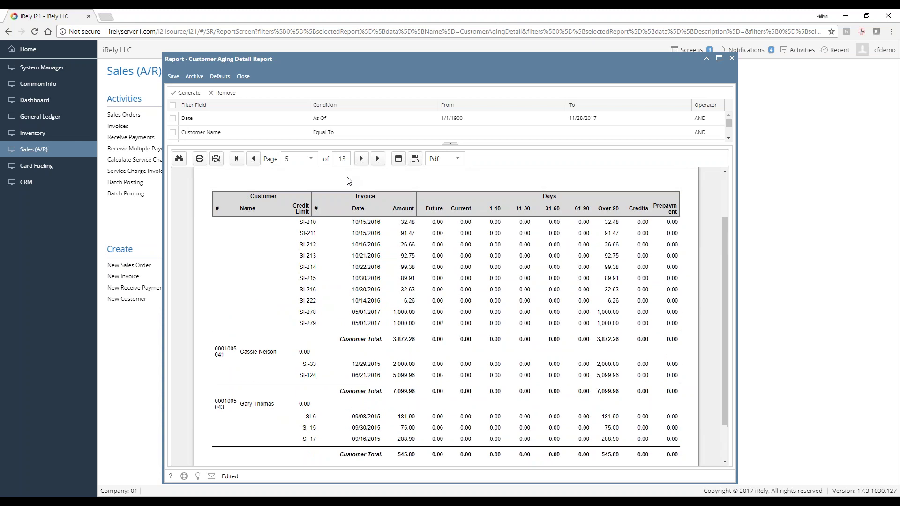
{"action": "left_click", "coordinate": [362, 160]}
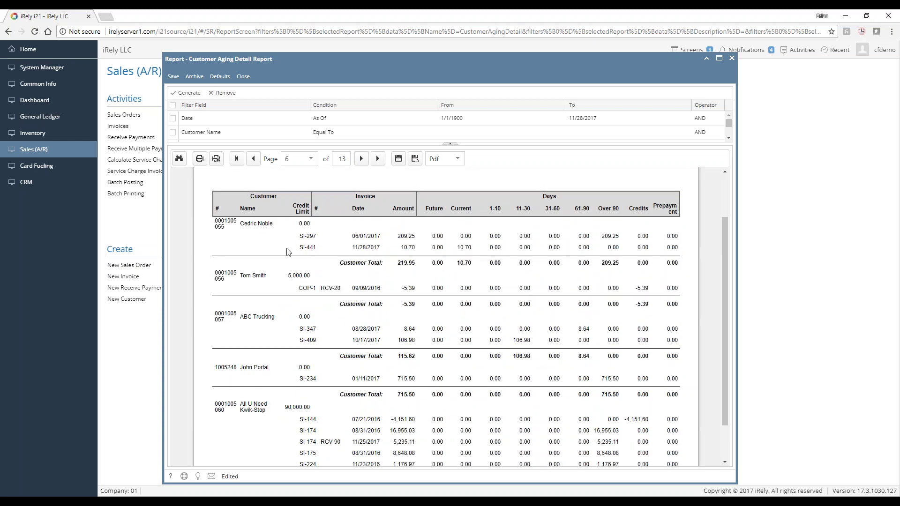
{"action": "scroll", "coordinate": [290, 258], "scroll_direction": "up", "scroll_amount": 1}
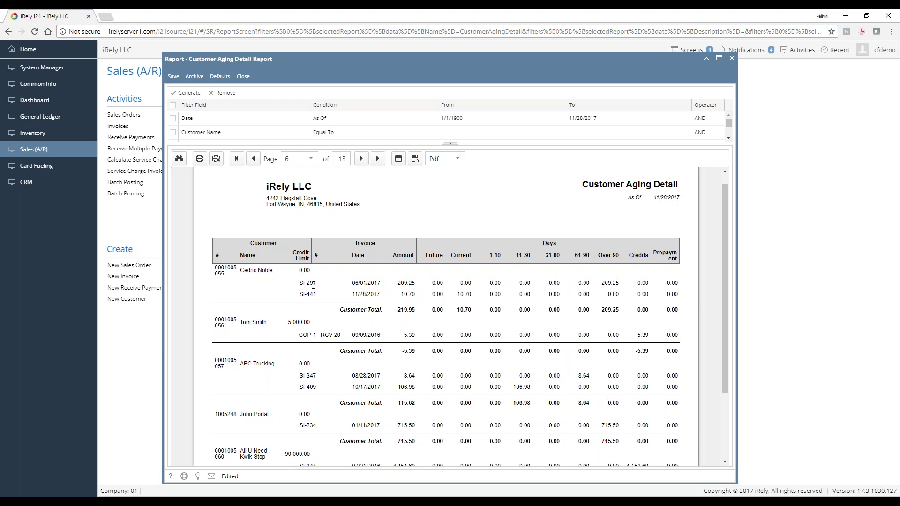
{"action": "left_click", "coordinate": [243, 77]}
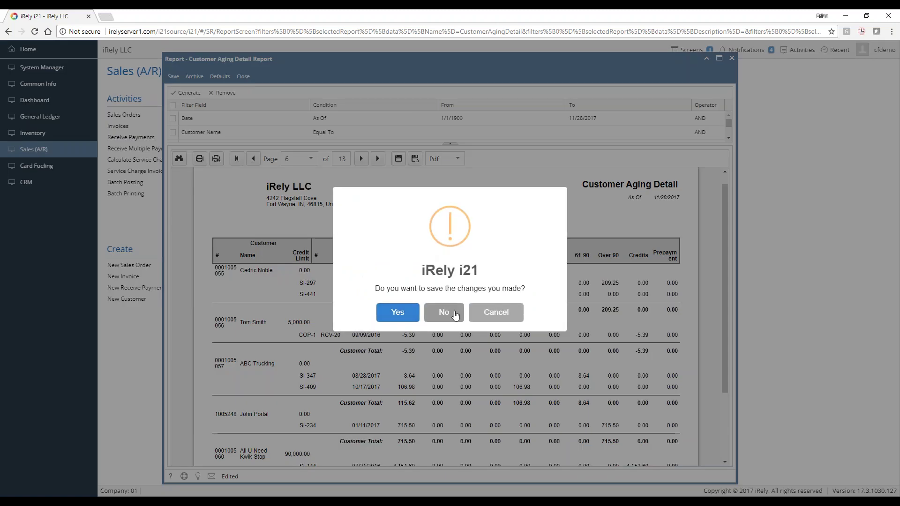
{"action": "left_click", "coordinate": [454, 315]}
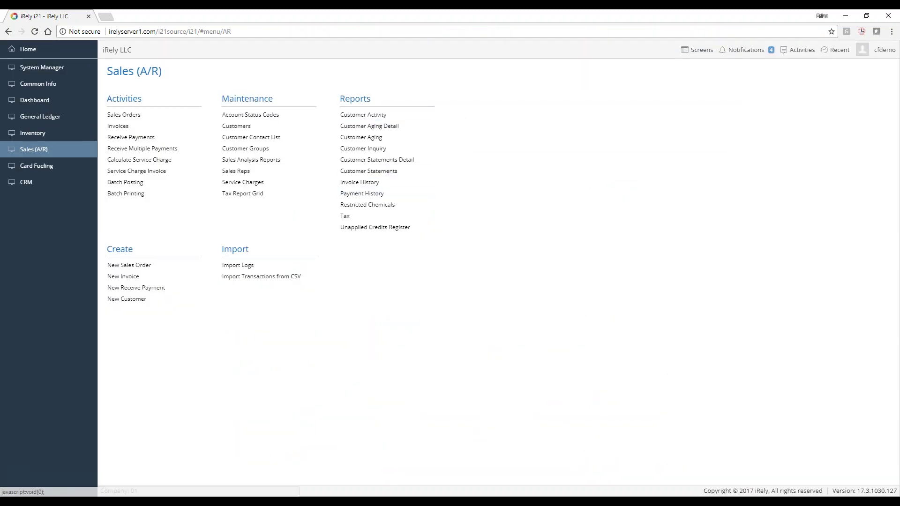
Filter the Customer Inquiry report's Customer Name to the matching customer and generate it
{"action": "left_click", "coordinate": [370, 149]}
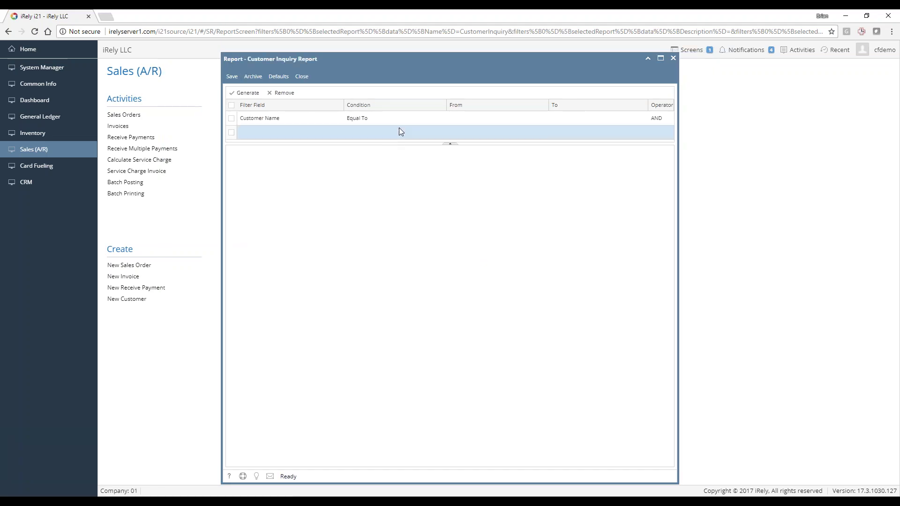
{"action": "left_click", "coordinate": [455, 117]}
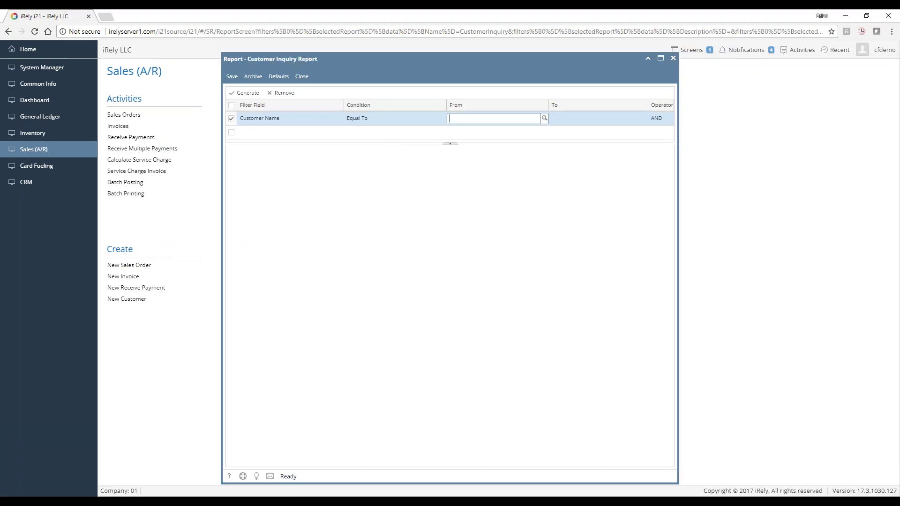
{"action": "type", "text": "ced"}
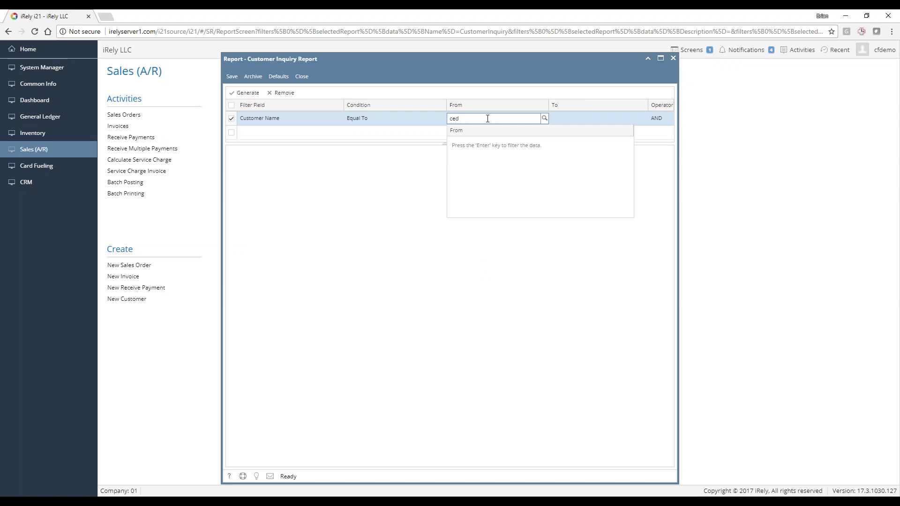
{"action": "key", "text": "Return"}
{"action": "key", "text": "BackSpace"}
{"action": "key", "text": "BackSpace"}
{"action": "type", "text": "ric"}
{"action": "key", "text": "Return"}
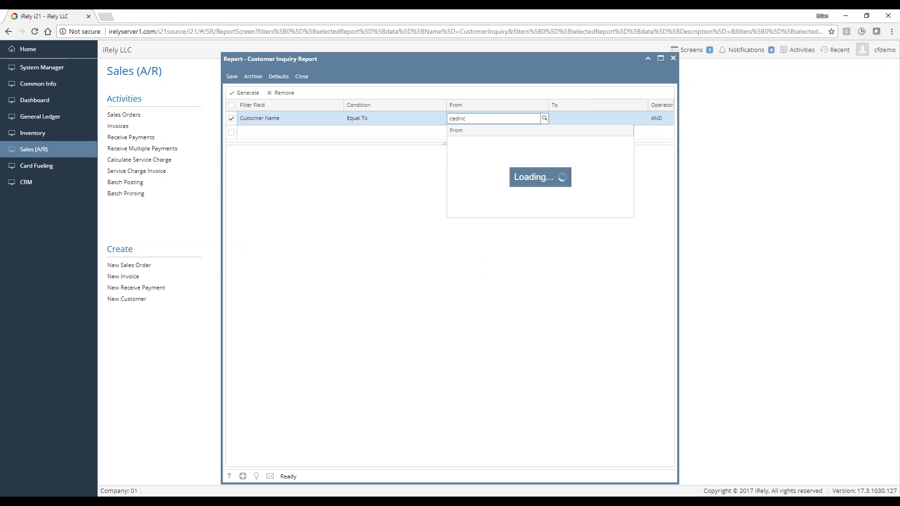
{"action": "left_click", "coordinate": [494, 138]}
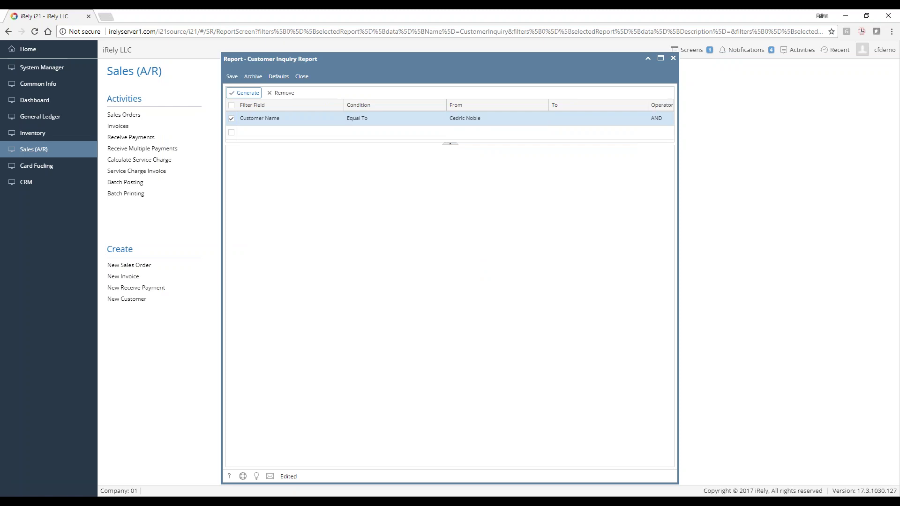
{"action": "left_click", "coordinate": [246, 93]}
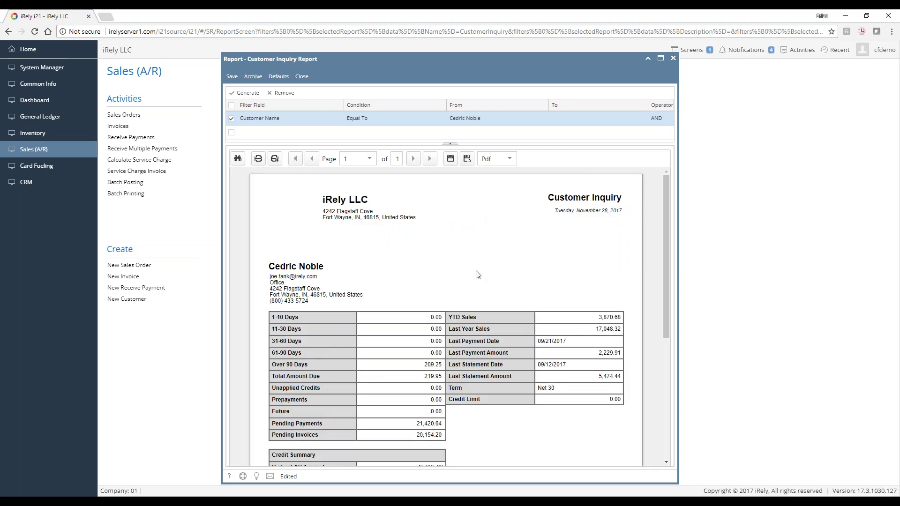
Scroll through the one-page Customer Inquiry report top to bottom, then close it
{"action": "scroll", "coordinate": [478, 275], "scroll_direction": "down", "scroll_amount": 1}
{"action": "scroll", "coordinate": [474, 284], "scroll_direction": "down", "scroll_amount": 2}
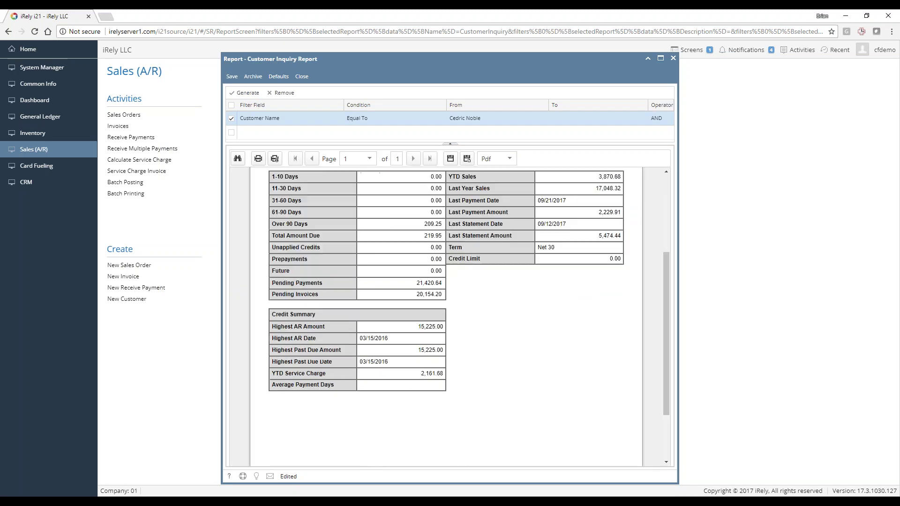
{"action": "scroll", "coordinate": [471, 300], "scroll_direction": "up", "scroll_amount": 1}
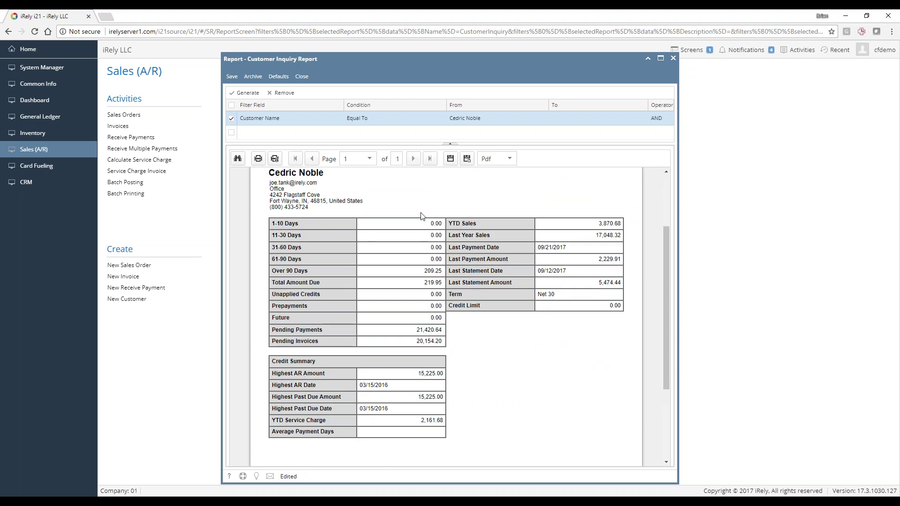
{"action": "scroll", "coordinate": [395, 242], "scroll_direction": "up", "scroll_amount": 1}
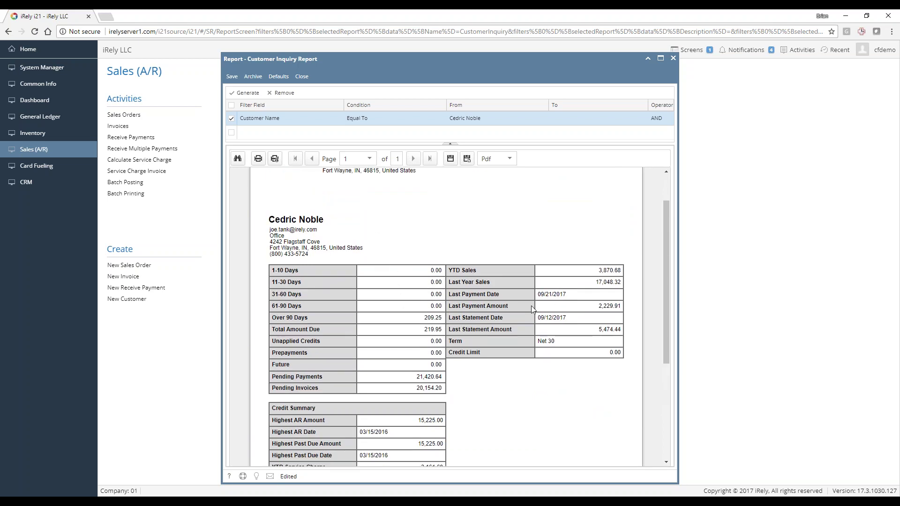
{"action": "scroll", "coordinate": [450, 281], "scroll_direction": "down", "scroll_amount": 1}
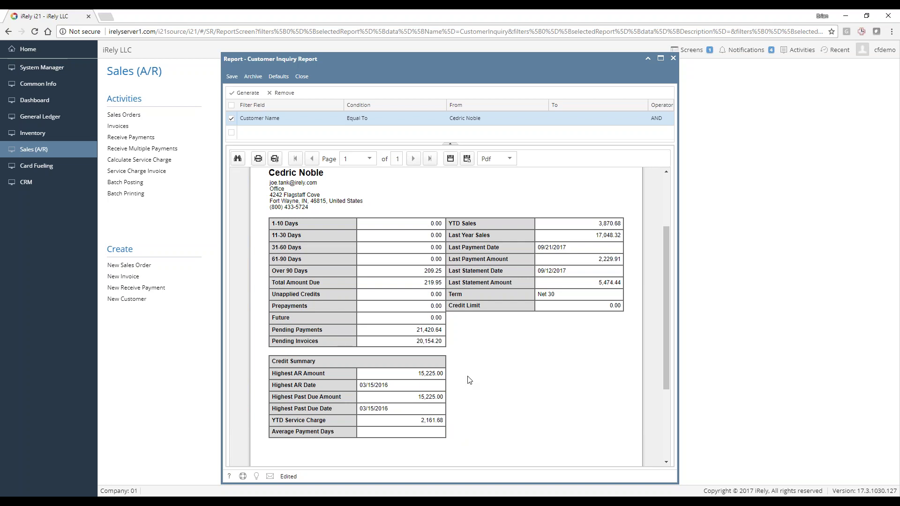
{"action": "scroll", "coordinate": [427, 364], "scroll_direction": "up", "scroll_amount": 2}
{"action": "scroll", "coordinate": [448, 353], "scroll_direction": "down", "scroll_amount": 3}
{"action": "scroll", "coordinate": [378, 402], "scroll_direction": "up", "scroll_amount": 3}
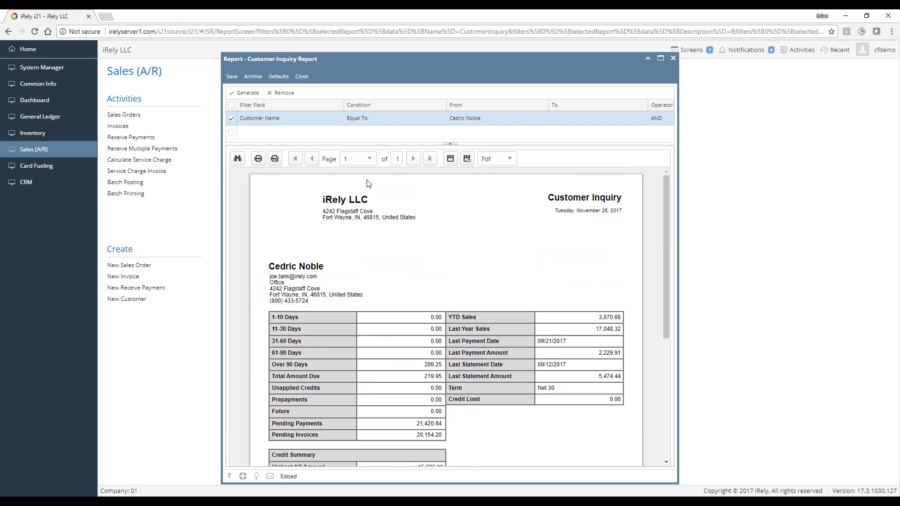
{"action": "left_click", "coordinate": [305, 78]}
Discard the Customer Inquiry report changes and open the Invoice History report
{"action": "left_click", "coordinate": [442, 312]}
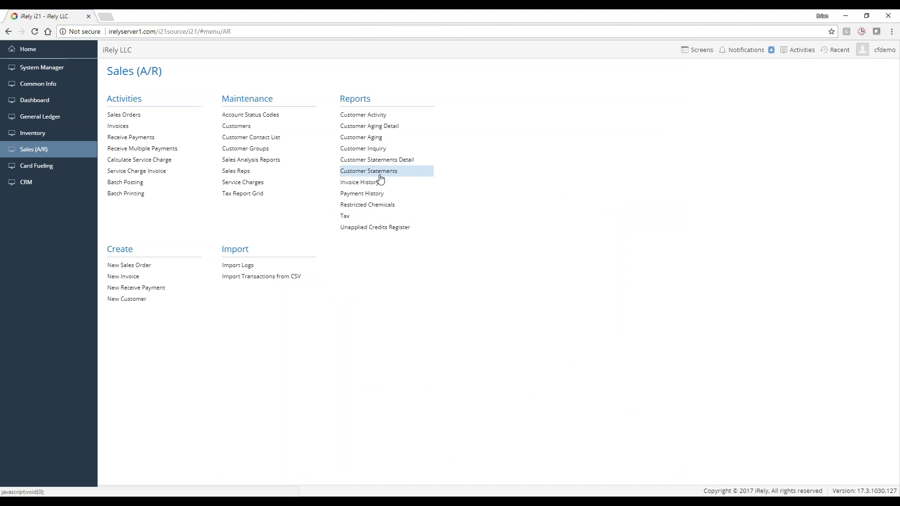
{"action": "left_click", "coordinate": [371, 172]}
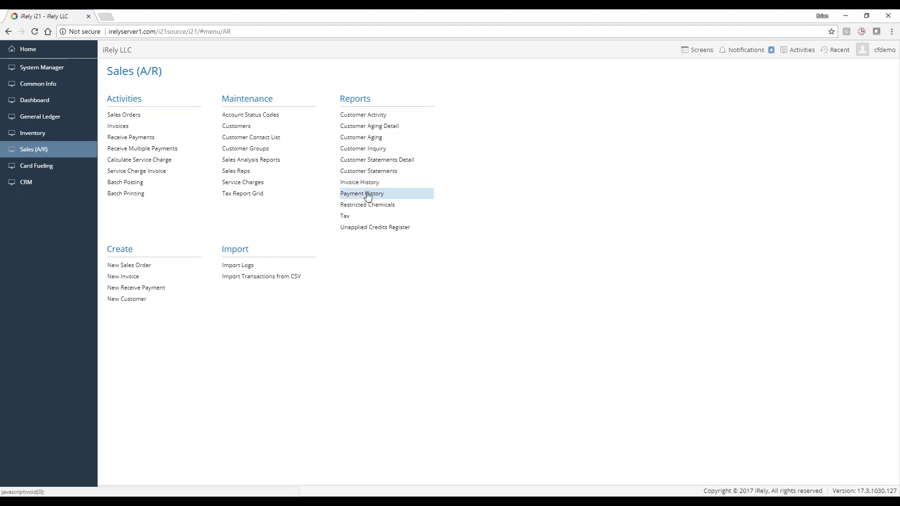
{"action": "left_click", "coordinate": [360, 182]}
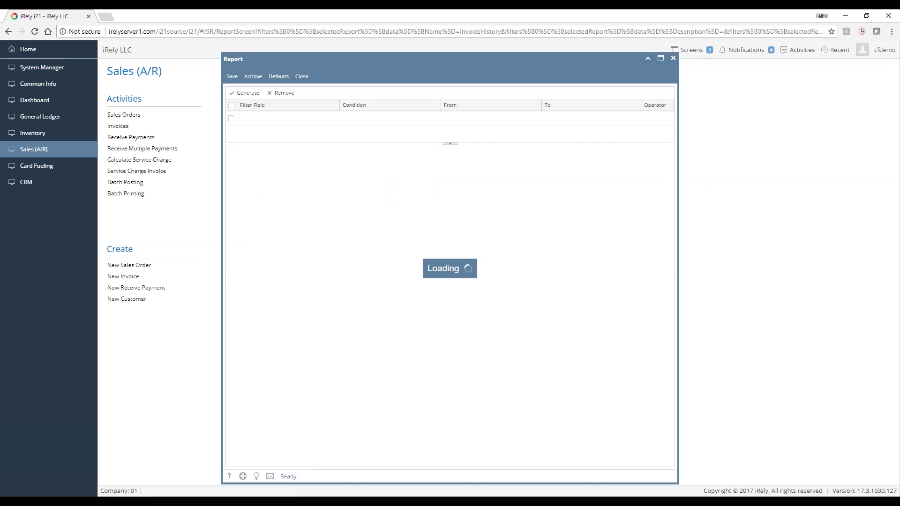
Set the Name filter's From value to the customer via lookup and generate Invoice History
{"action": "left_click", "coordinate": [477, 119]}
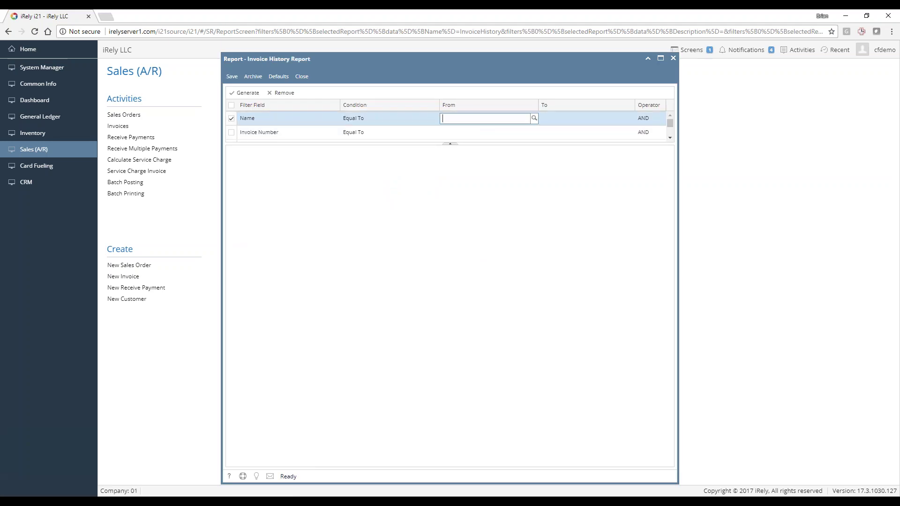
{"action": "type", "text": "cedri"}
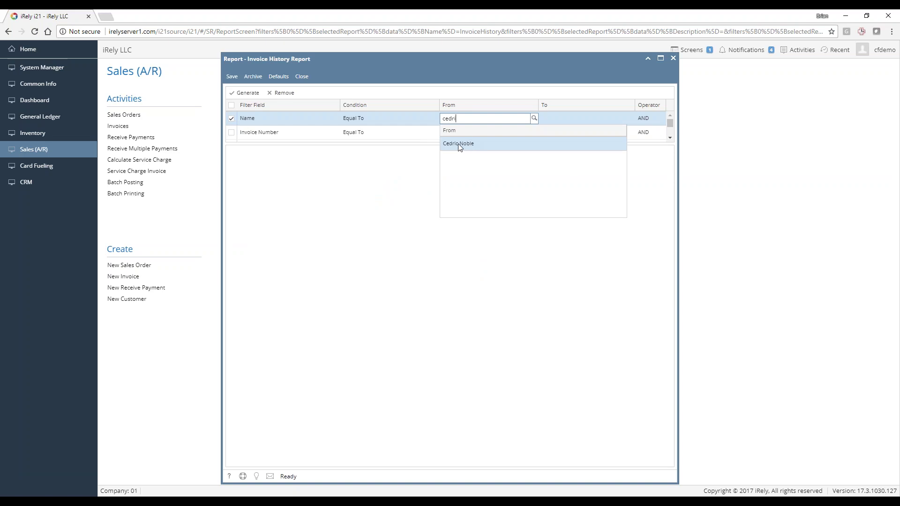
{"action": "left_click", "coordinate": [459, 144]}
{"action": "left_click", "coordinate": [244, 93]}
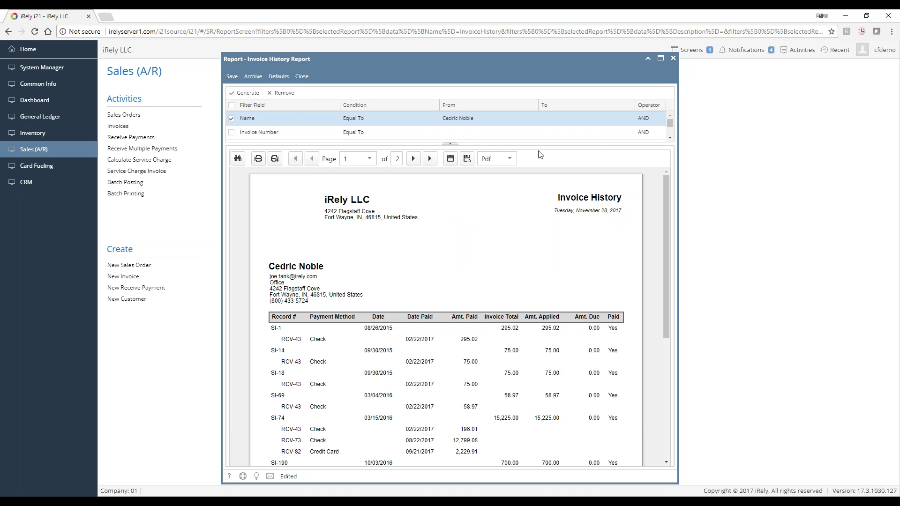
Check the Date filter range and scroll through the two-page invoice history preview
{"action": "scroll", "coordinate": [537, 128], "scroll_direction": "down", "scroll_amount": 3}
{"action": "left_click", "coordinate": [515, 128]}
{"action": "scroll", "coordinate": [519, 131], "scroll_direction": "up", "scroll_amount": 3}
{"action": "scroll", "coordinate": [671, 139], "scroll_direction": "down", "scroll_amount": 3}
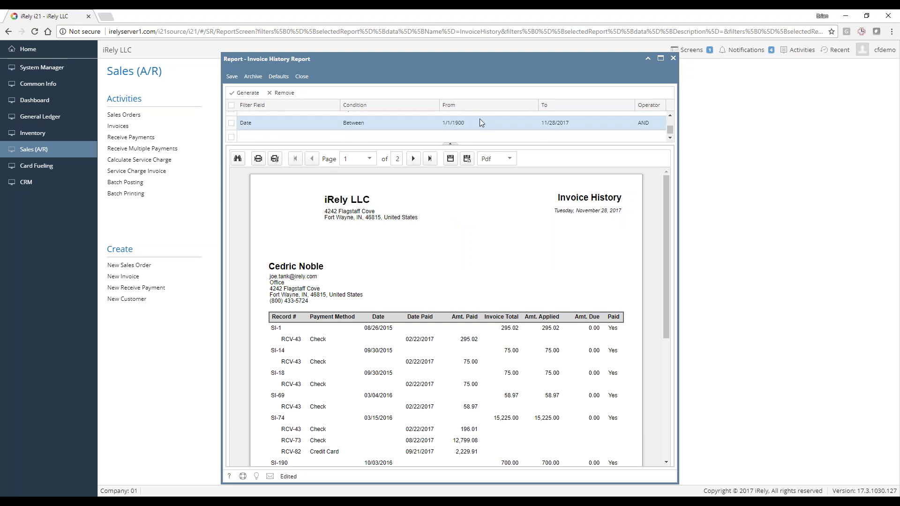
{"action": "scroll", "coordinate": [438, 296], "scroll_direction": "down", "scroll_amount": 2}
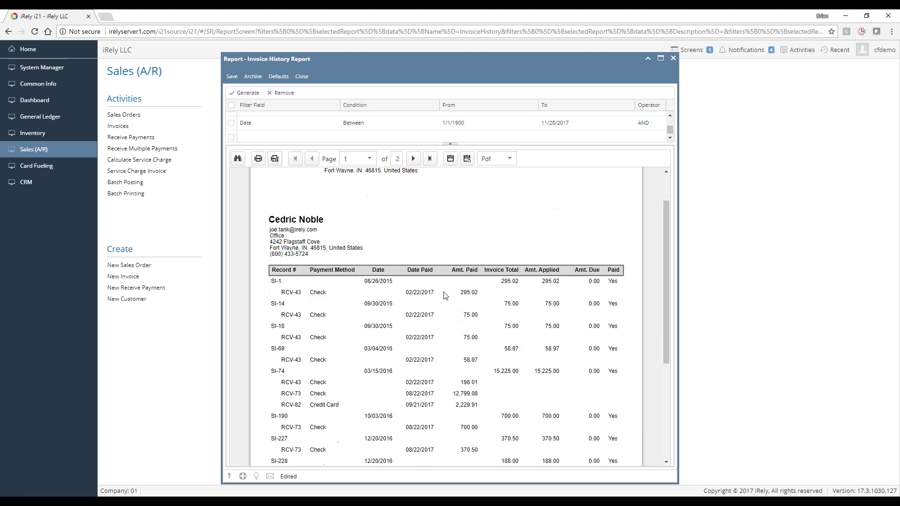
{"action": "scroll", "coordinate": [445, 295], "scroll_direction": "down", "scroll_amount": 1}
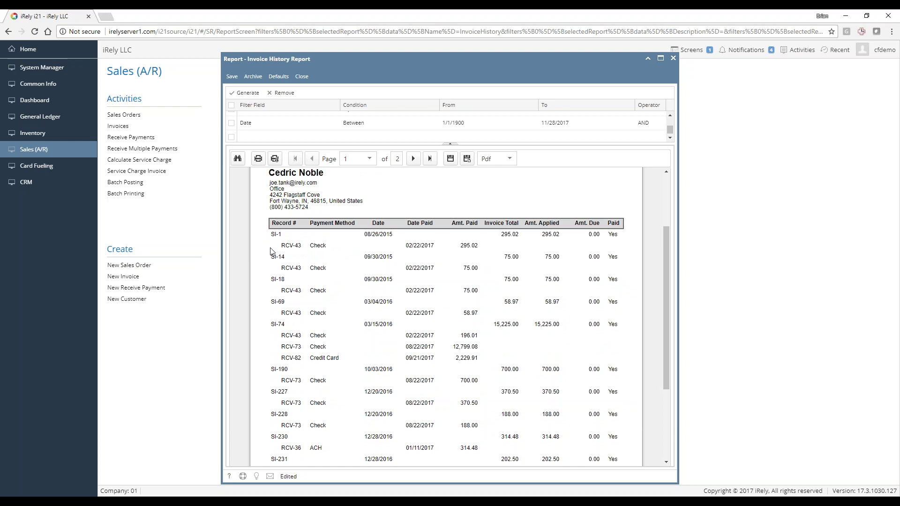
Highlight the SI-1 invoice, its 08/26/2015 date, and the RCV-43 payment entries
{"action": "left_click_drag", "start_coordinate": [270, 234], "coordinate": [281, 234]}
{"action": "double_click", "coordinate": [373, 235]}
{"action": "left_click", "coordinate": [372, 235]}
{"action": "triple_click", "coordinate": [284, 246]}
{"action": "left_click_drag", "start_coordinate": [276, 233], "coordinate": [383, 234]}
{"action": "left_click_drag", "start_coordinate": [284, 267], "coordinate": [321, 268]}
{"action": "left_click_drag", "start_coordinate": [286, 312], "coordinate": [324, 313]}
{"action": "left_click", "coordinate": [354, 272]}
{"action": "scroll", "coordinate": [368, 293], "scroll_direction": "up", "scroll_amount": 1}
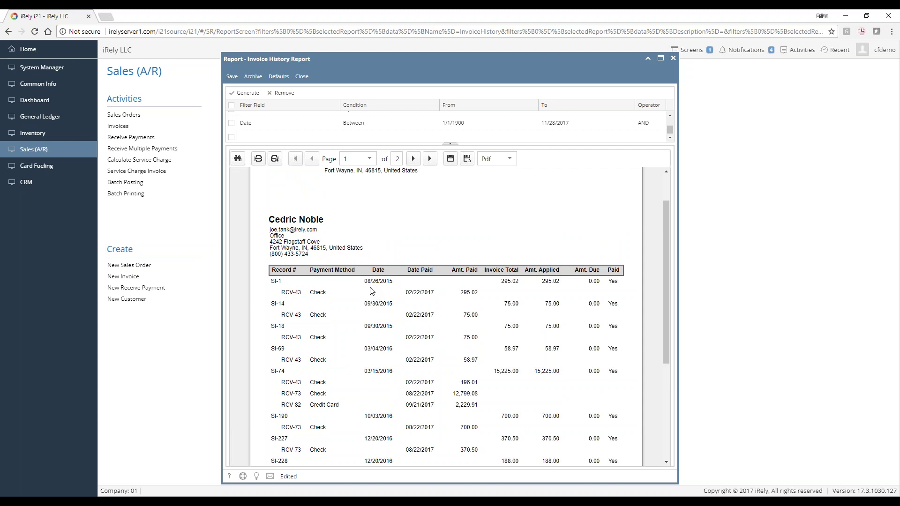
{"action": "scroll", "coordinate": [370, 288], "scroll_direction": "up", "scroll_amount": 1}
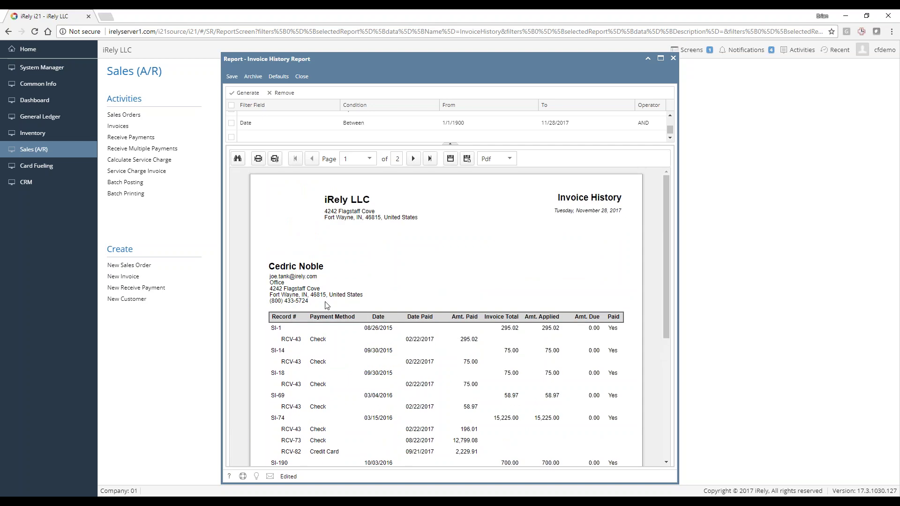
{"action": "scroll", "coordinate": [311, 313], "scroll_direction": "down", "scroll_amount": 1}
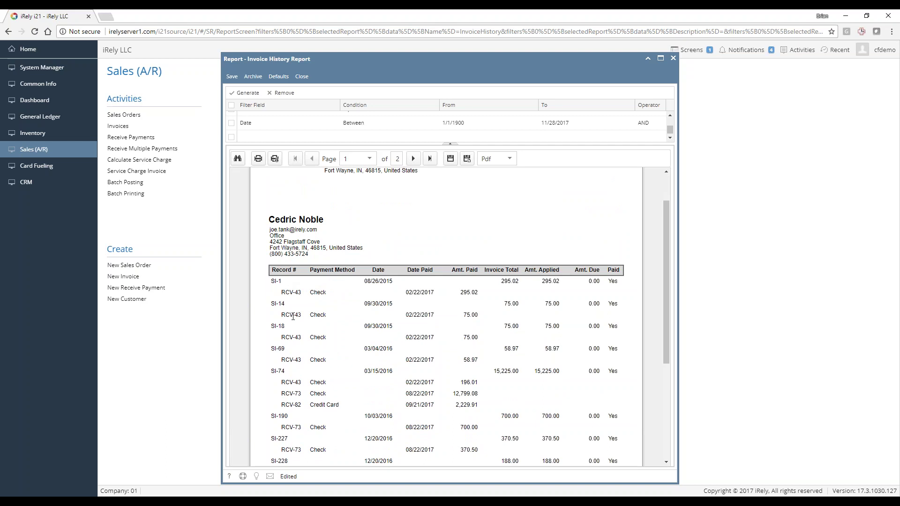
{"action": "scroll", "coordinate": [294, 313], "scroll_direction": "down", "scroll_amount": 4}
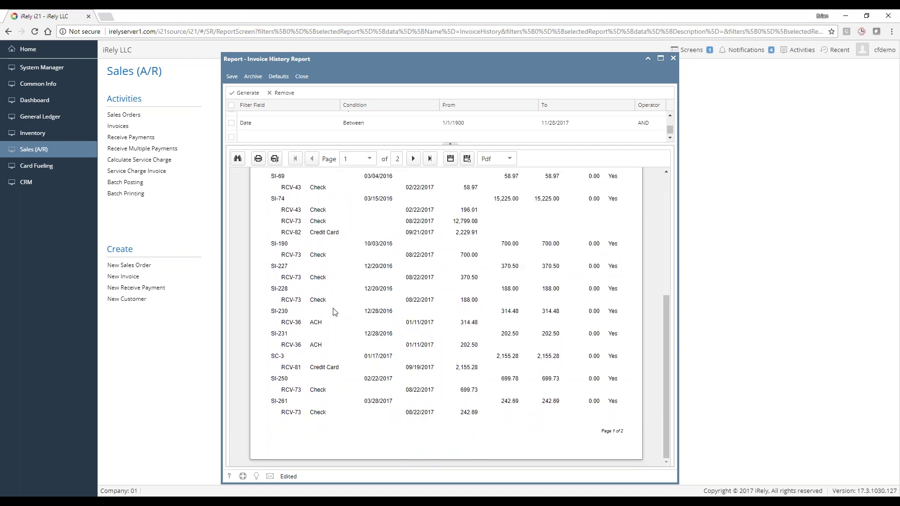
Close Invoice History without saving and open the Payment History report
{"action": "left_click", "coordinate": [301, 76]}
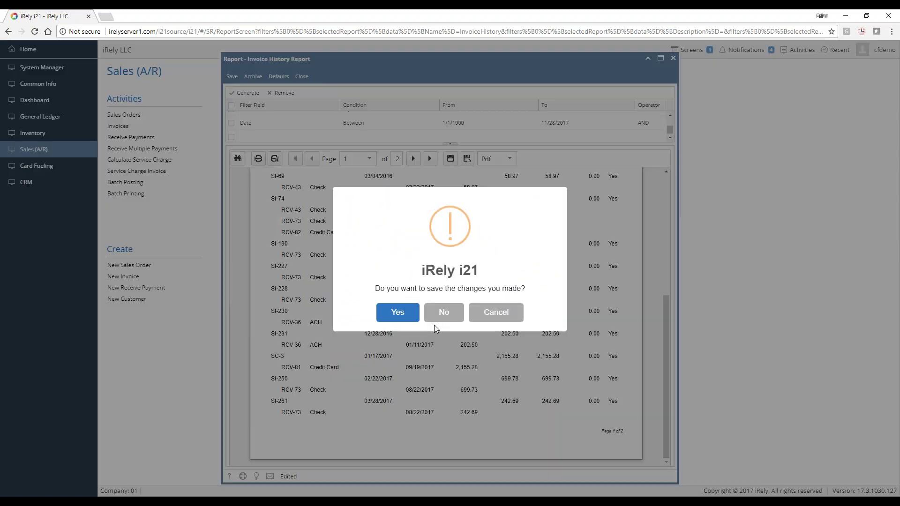
{"action": "left_click", "coordinate": [438, 314]}
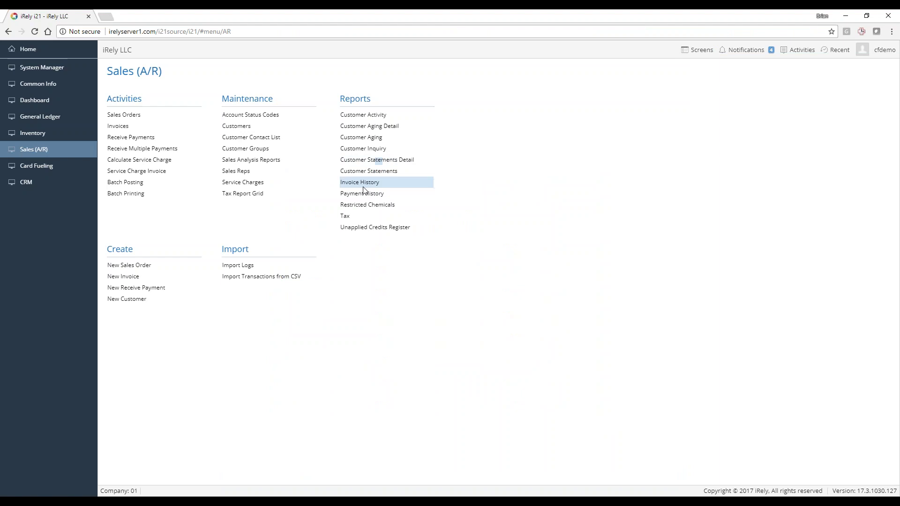
{"action": "left_click", "coordinate": [362, 193]}
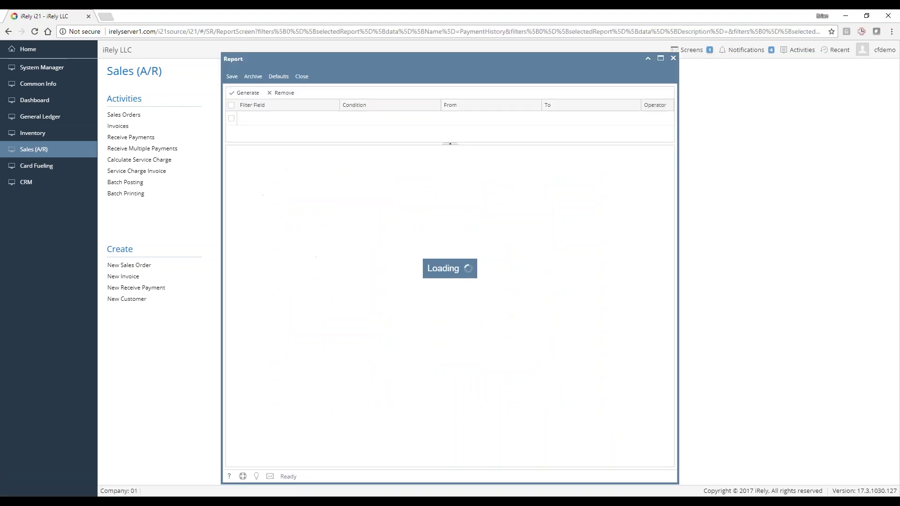
Set the Payment History Name filter to the customer and generate the report
{"action": "left_click", "coordinate": [448, 119]}
{"action": "left_click", "coordinate": [464, 118]}
{"action": "type", "text": "cedri"}
{"action": "key", "text": "Return"}
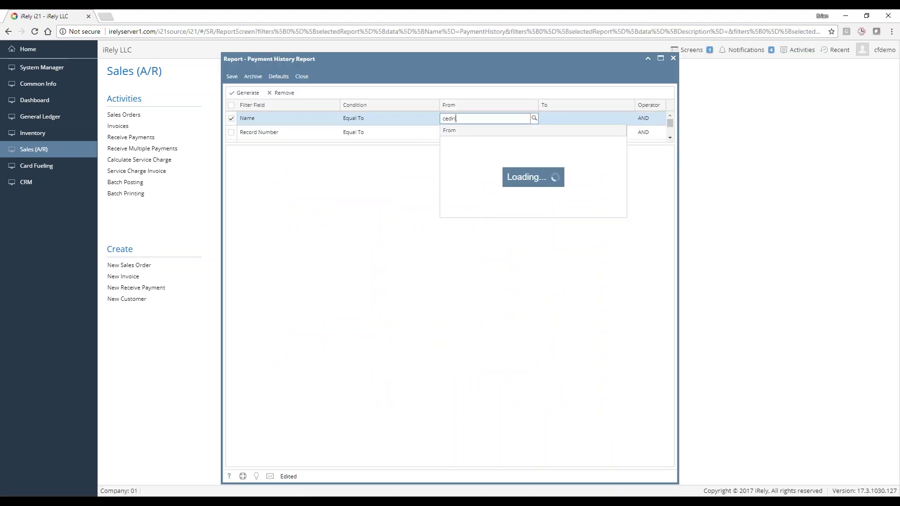
{"action": "left_click", "coordinate": [460, 143]}
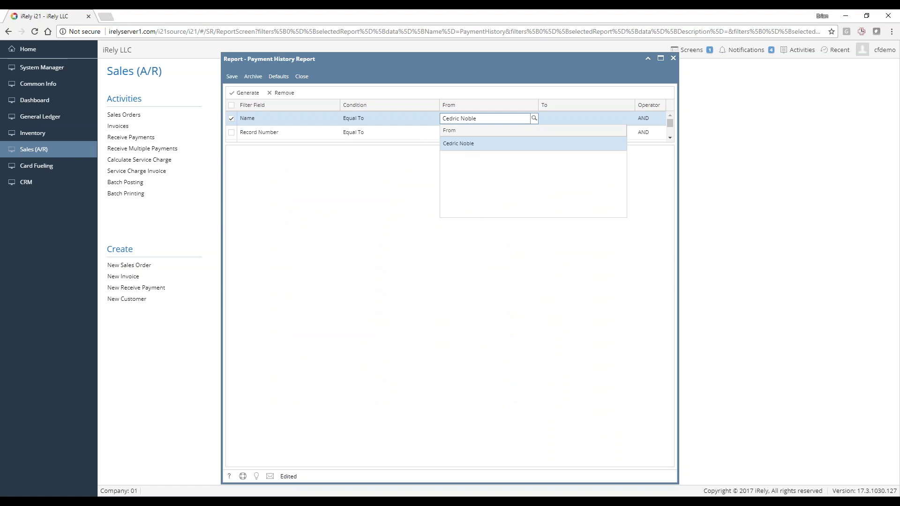
{"action": "left_click", "coordinate": [245, 92]}
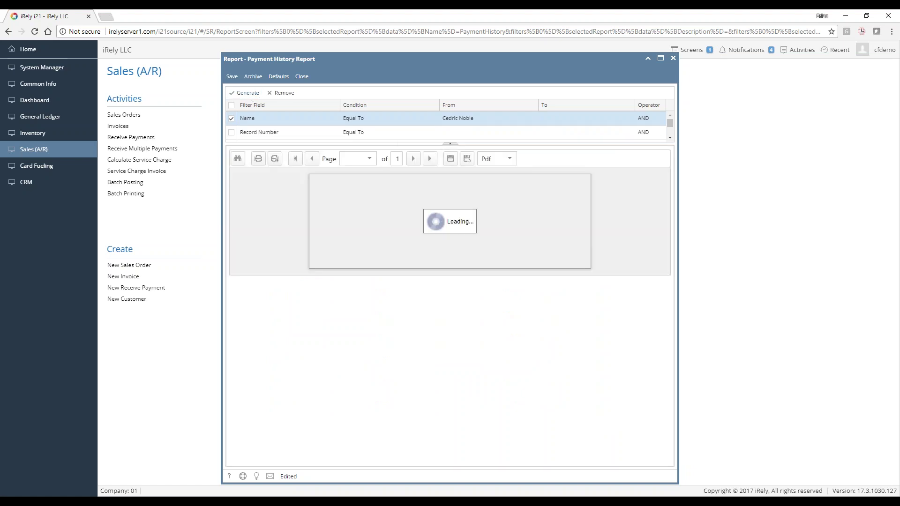
Shrink the filter area to enlarge the Payment History preview and scroll down
{"action": "left_click_drag", "start_coordinate": [488, 142], "coordinate": [606, 187]}
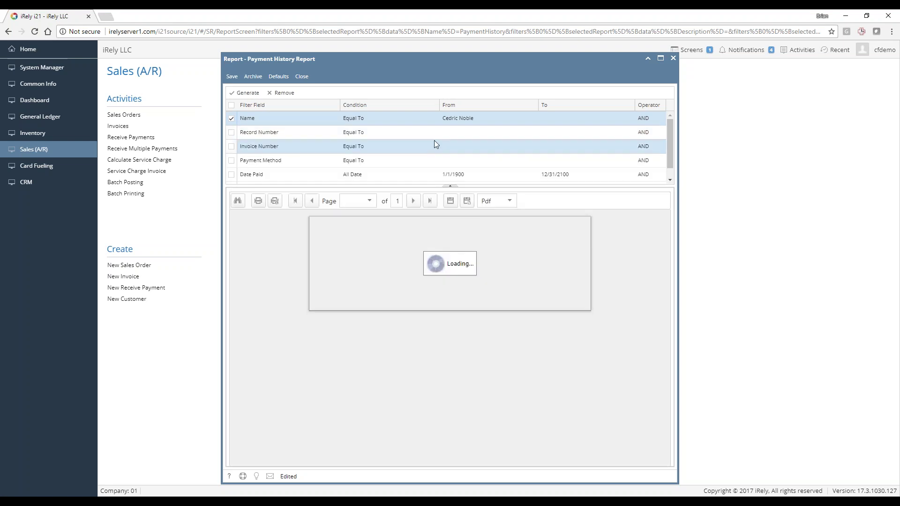
{"action": "scroll", "coordinate": [427, 147], "scroll_direction": "down", "scroll_amount": 1}
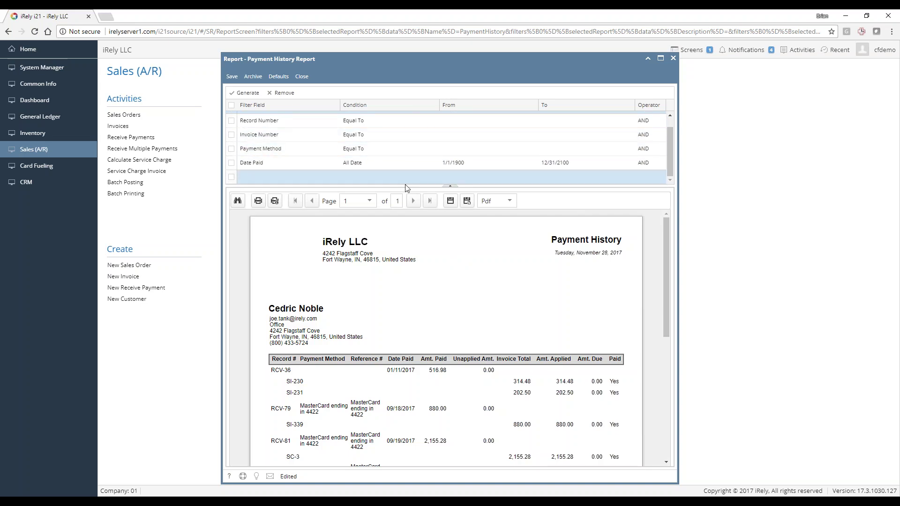
{"action": "left_click_drag", "start_coordinate": [450, 187], "coordinate": [450, 147]}
{"action": "scroll", "coordinate": [412, 251], "scroll_direction": "down", "scroll_amount": 1}
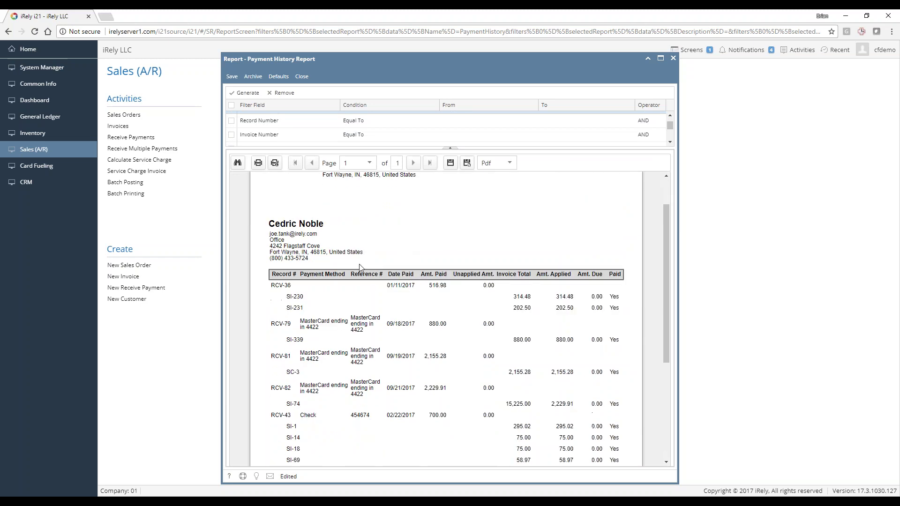
{"action": "scroll", "coordinate": [360, 267], "scroll_direction": "down", "scroll_amount": 2}
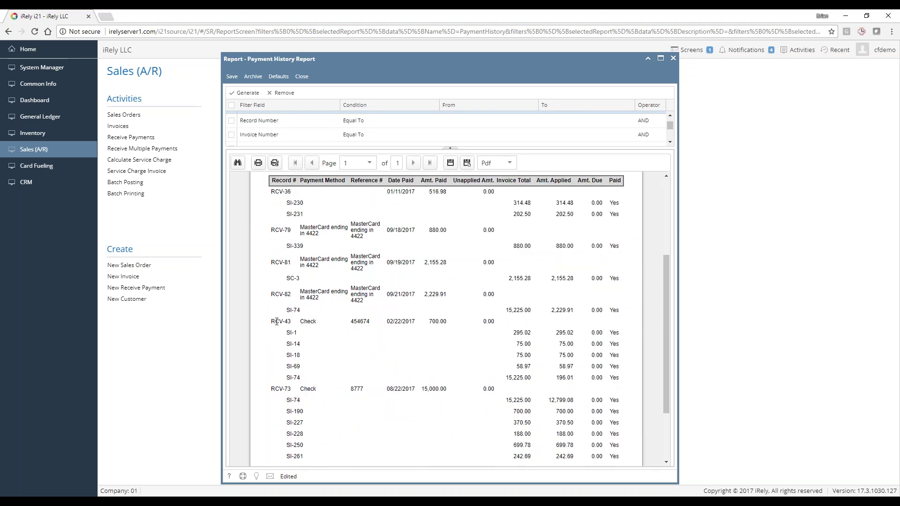
Highlight the RCV-43 receipt, 454674 reference and SI-1 amounts, then close the report
{"action": "left_click_drag", "start_coordinate": [277, 321], "coordinate": [300, 325]}
{"action": "left_click", "coordinate": [299, 325]}
{"action": "double_click", "coordinate": [360, 322]}
{"action": "left_click_drag", "start_coordinate": [293, 331], "coordinate": [438, 347]}
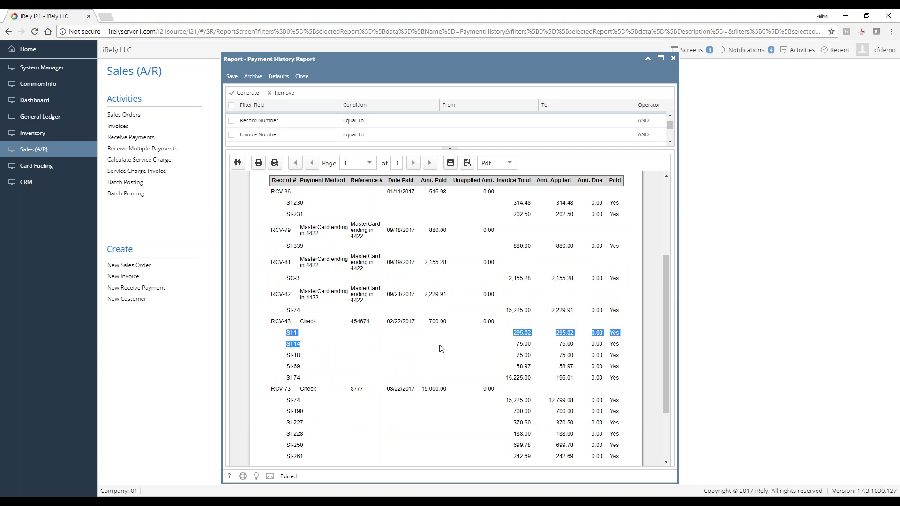
{"action": "left_click", "coordinate": [512, 357]}
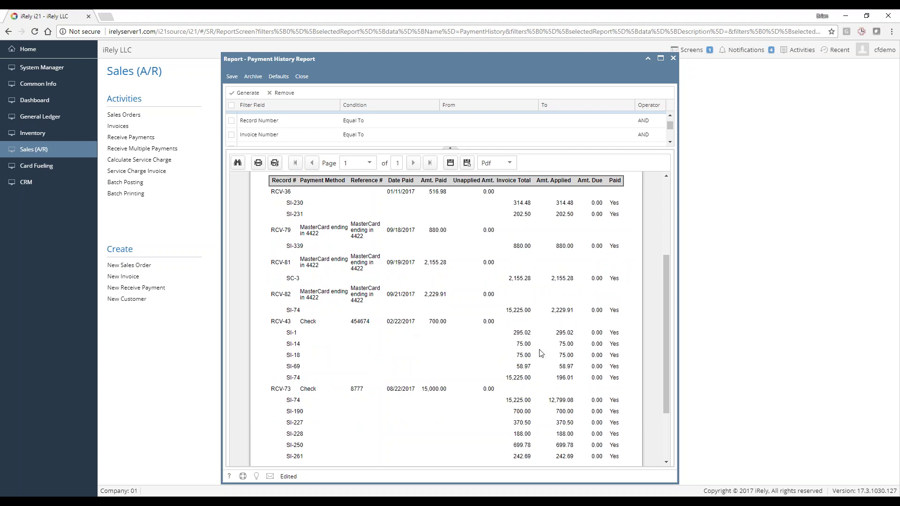
{"action": "scroll", "coordinate": [538, 356], "scroll_direction": "down", "scroll_amount": 3}
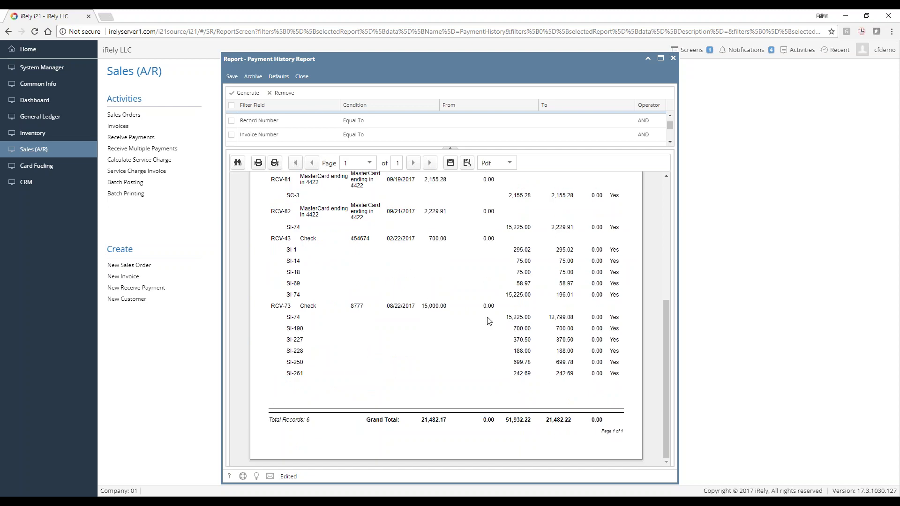
{"action": "left_click", "coordinate": [303, 78]}
Discard the Payment History changes and open Card Fueling's Transaction list of 18 unposted transactions
{"action": "left_click", "coordinate": [444, 313]}
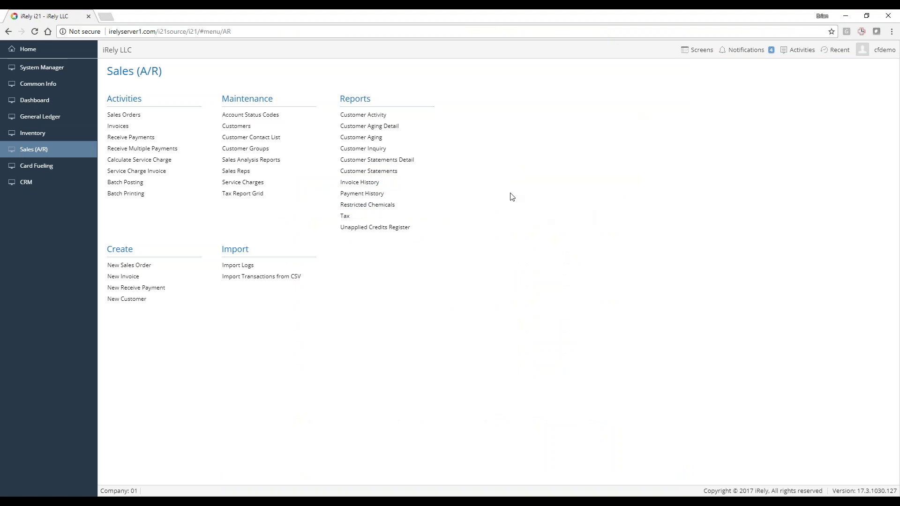
{"action": "left_click", "coordinate": [25, 168]}
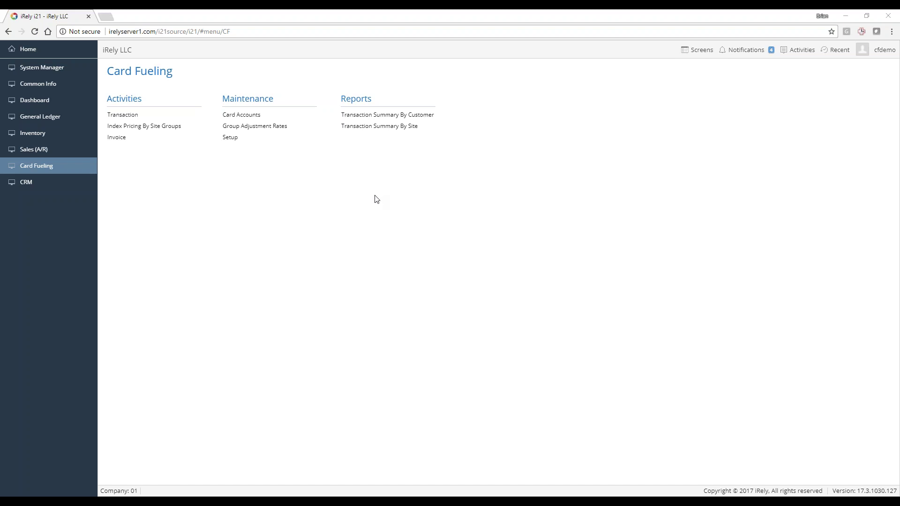
{"action": "left_click", "coordinate": [128, 115]}
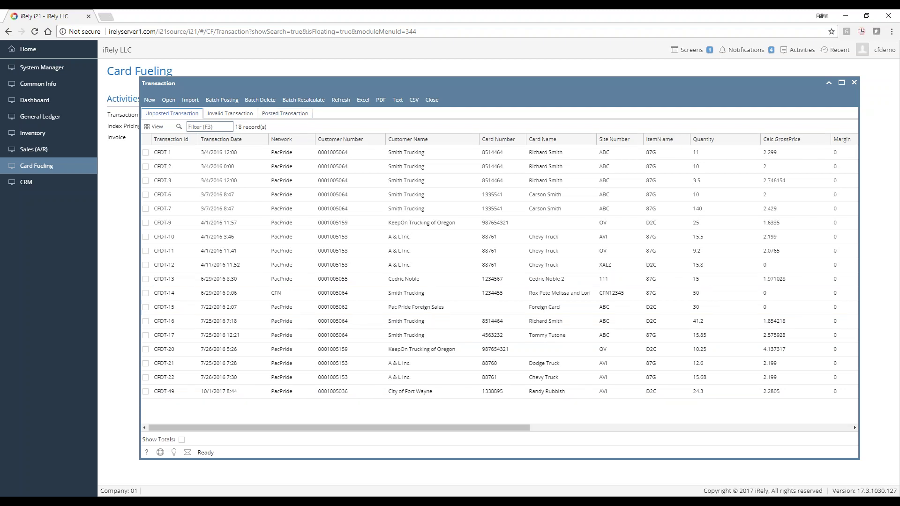
Show posted transactions, trying This Year and Last Year before choosing Before Today
{"action": "left_click", "coordinate": [285, 114]}
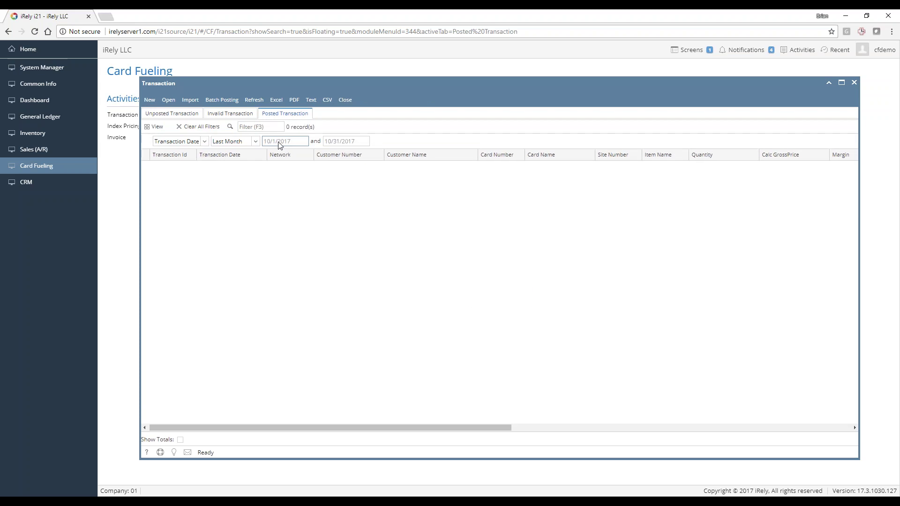
{"action": "left_click", "coordinate": [256, 143]}
{"action": "scroll", "coordinate": [232, 199], "scroll_direction": "down", "scroll_amount": 2}
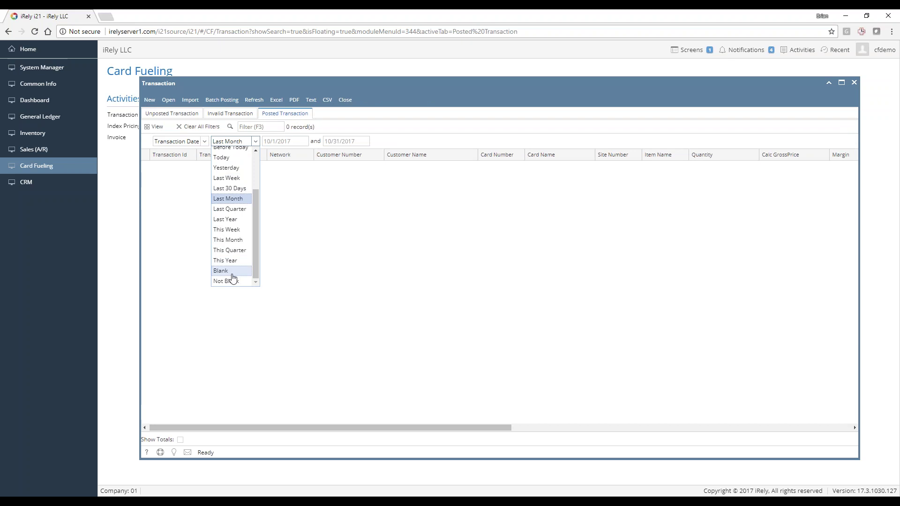
{"action": "left_click", "coordinate": [226, 261]}
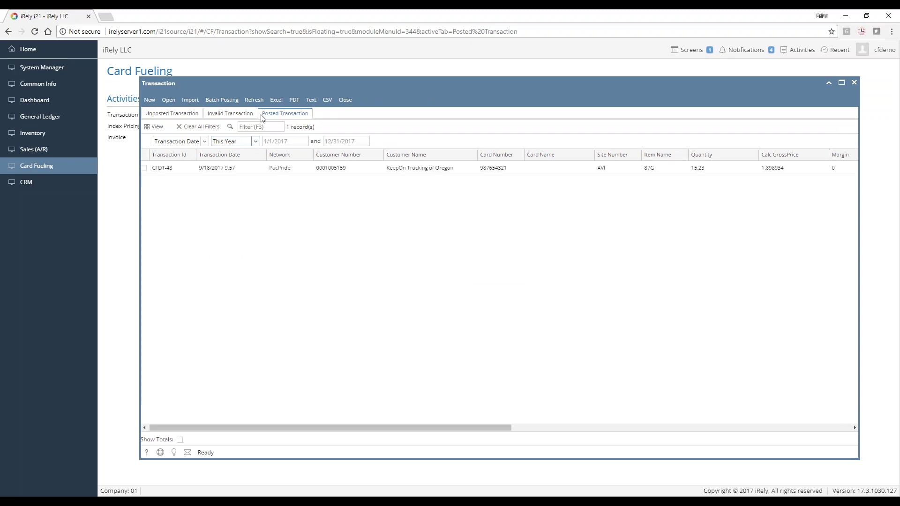
{"action": "left_click", "coordinate": [255, 141]}
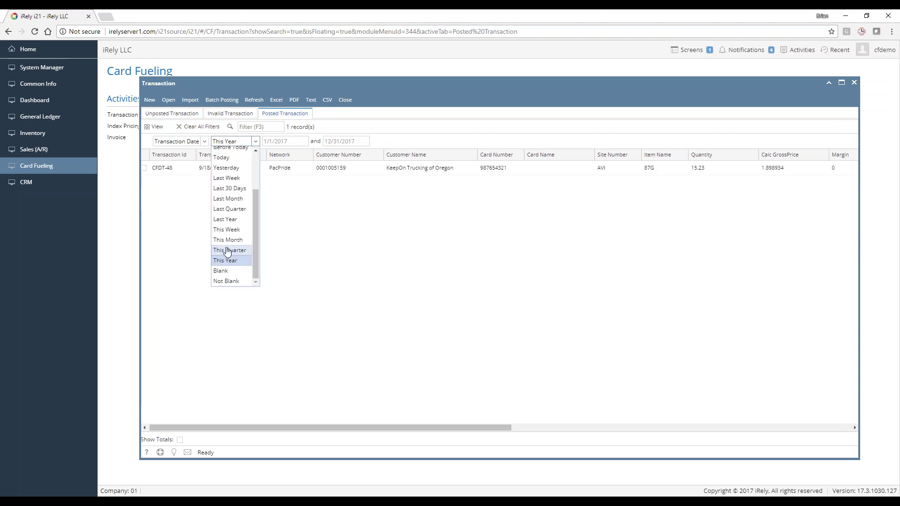
{"action": "left_click", "coordinate": [230, 220]}
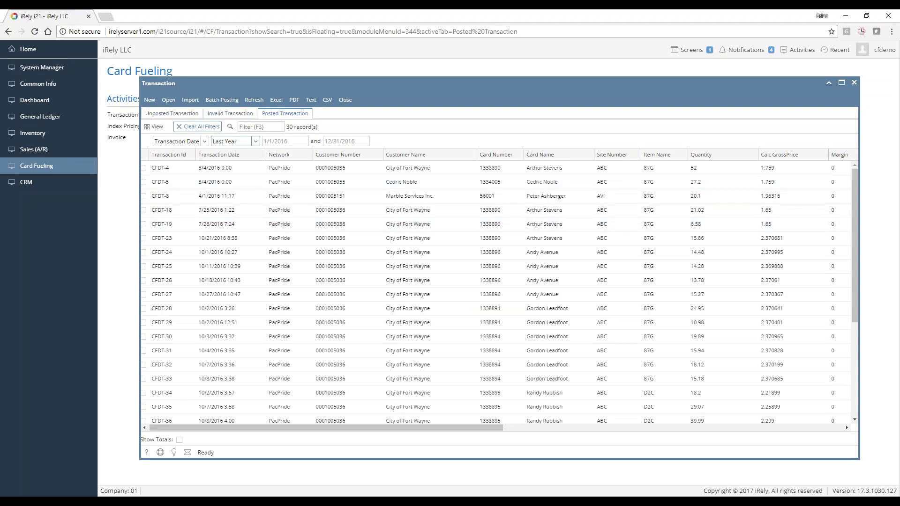
{"action": "left_click", "coordinate": [235, 142]}
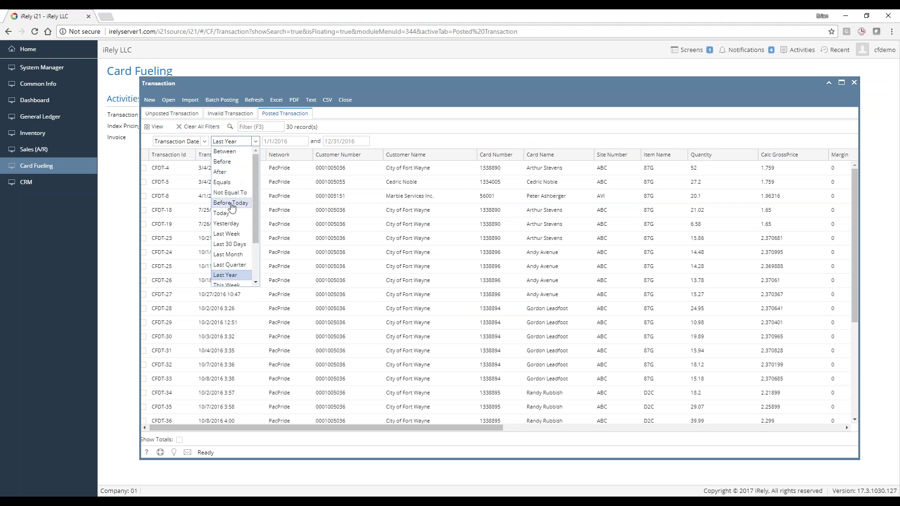
{"action": "left_click", "coordinate": [235, 203]}
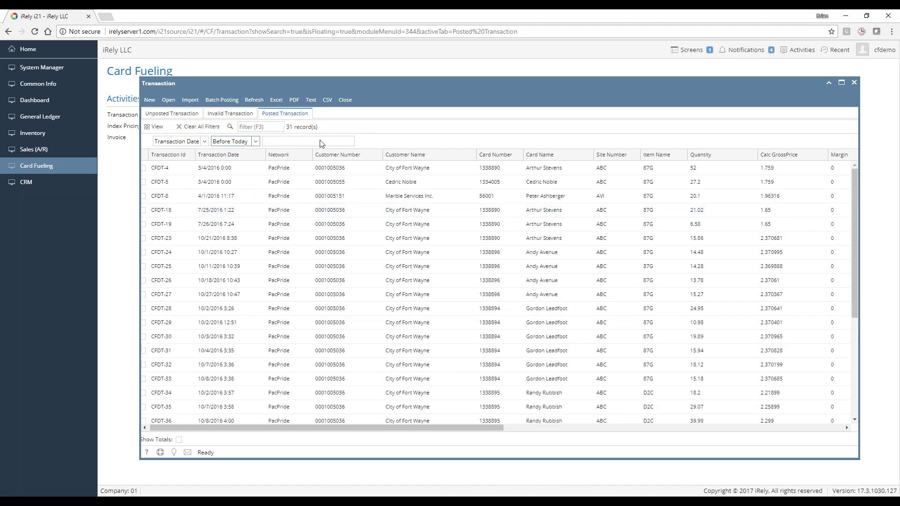
Try the Between date condition, then return to Before Today, showing 31 records
{"action": "left_click", "coordinate": [254, 144]}
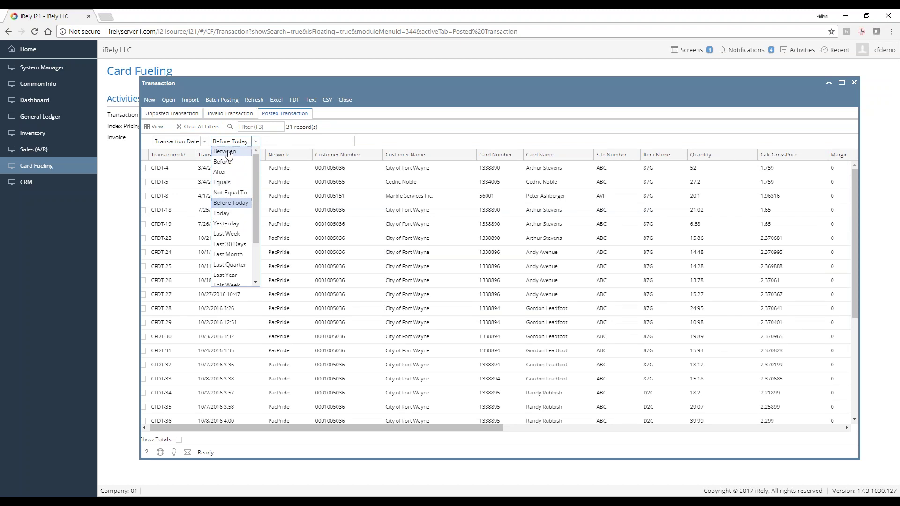
{"action": "left_click", "coordinate": [230, 152]}
{"action": "left_click", "coordinate": [254, 141]}
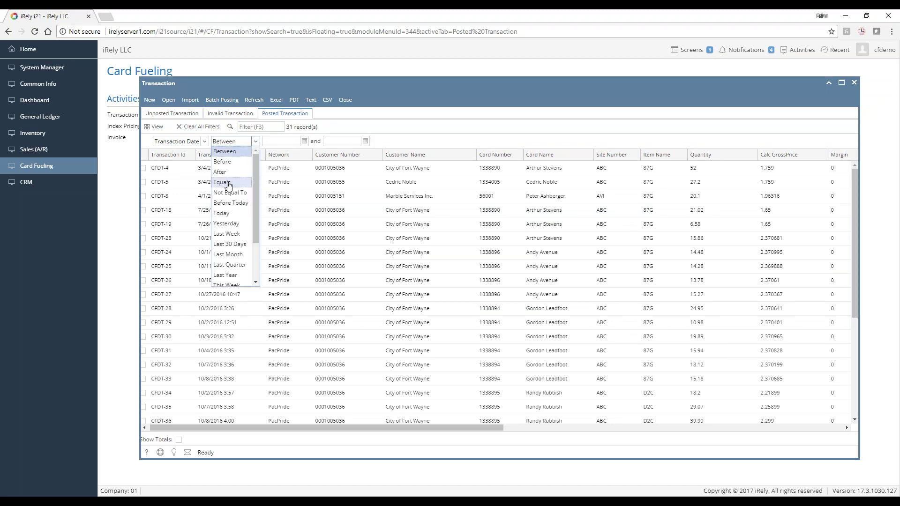
{"action": "left_click", "coordinate": [233, 203]}
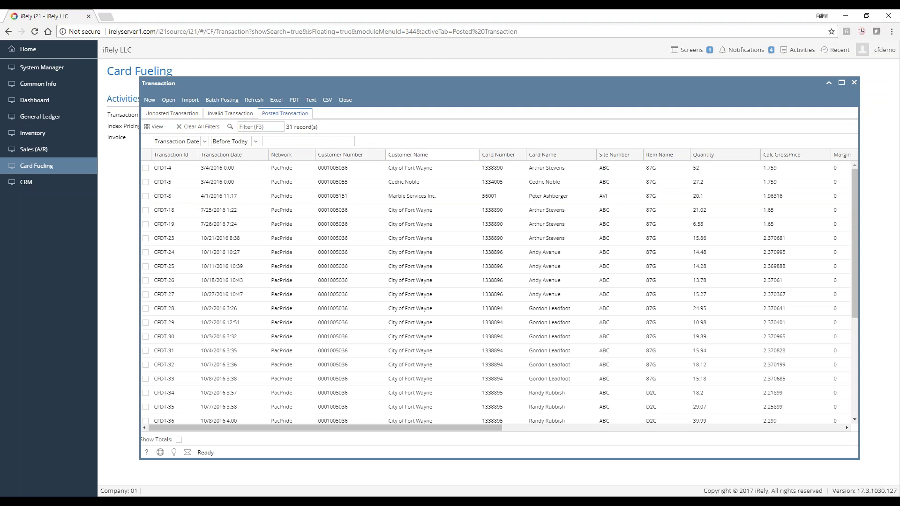
Add and remove Customer Name filters, including one customer and Marble Services Inc
{"action": "right_click", "coordinate": [403, 172]}
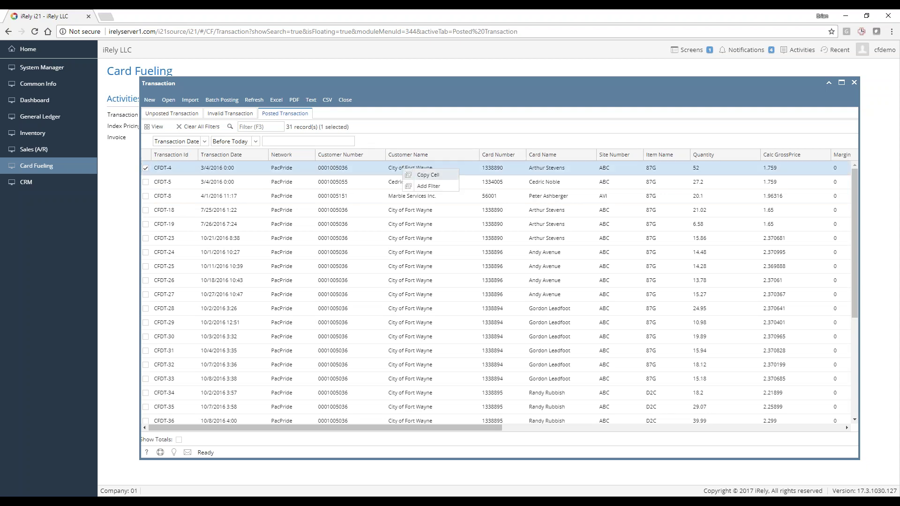
{"action": "left_click", "coordinate": [413, 146]}
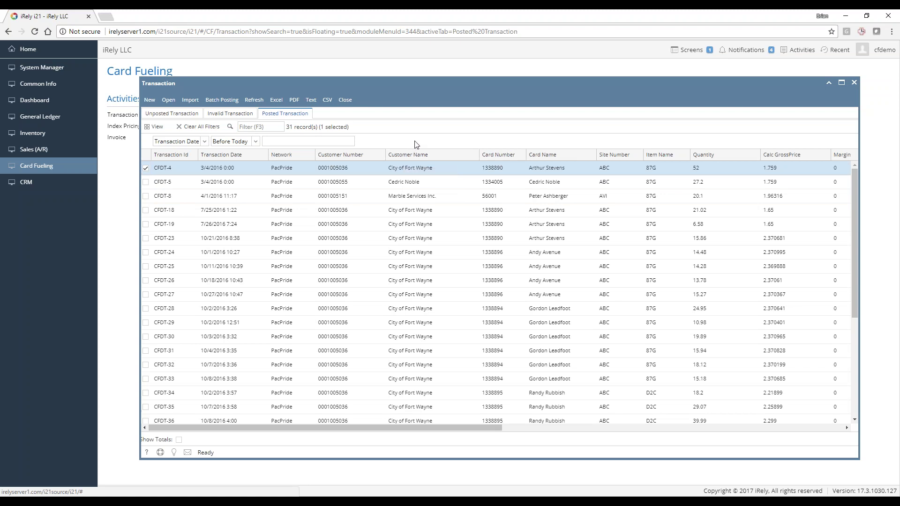
{"action": "left_click_drag", "start_coordinate": [430, 158], "coordinate": [384, 131]}
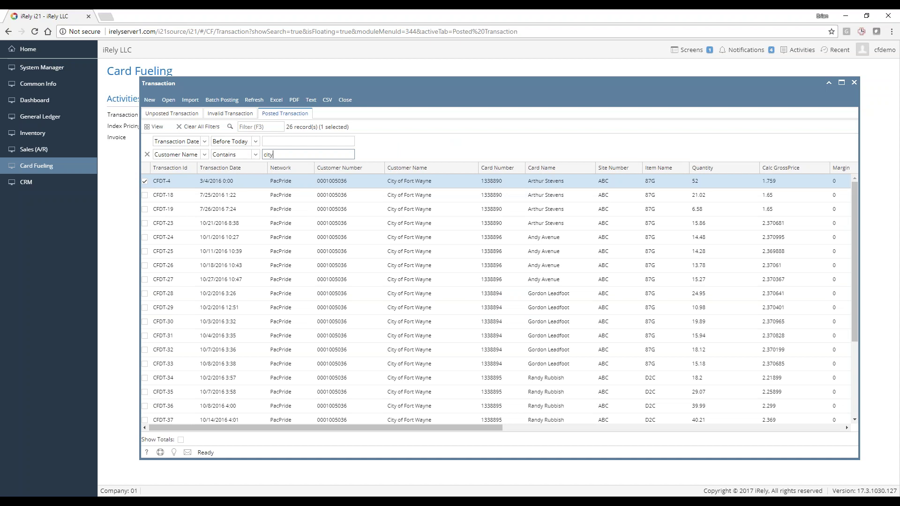
{"action": "left_click", "coordinate": [147, 154]}
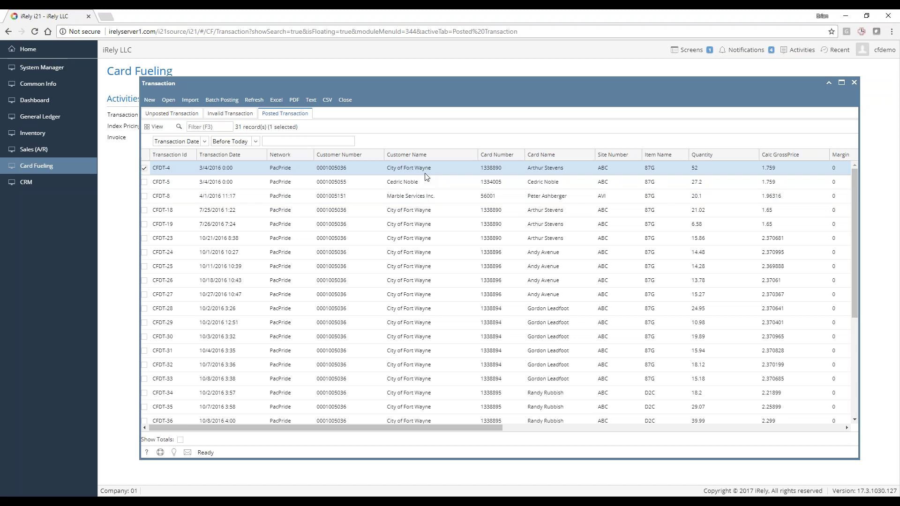
{"action": "right_click", "coordinate": [414, 180]}
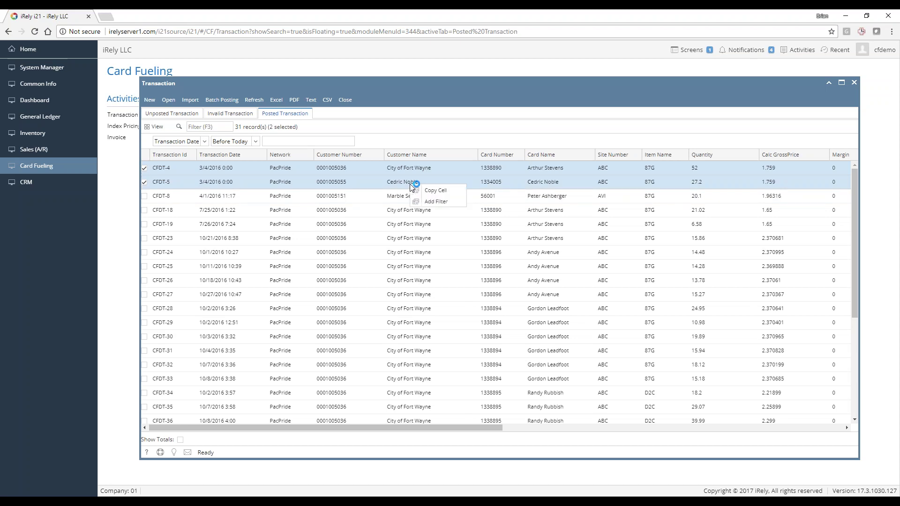
{"action": "left_click", "coordinate": [436, 201]}
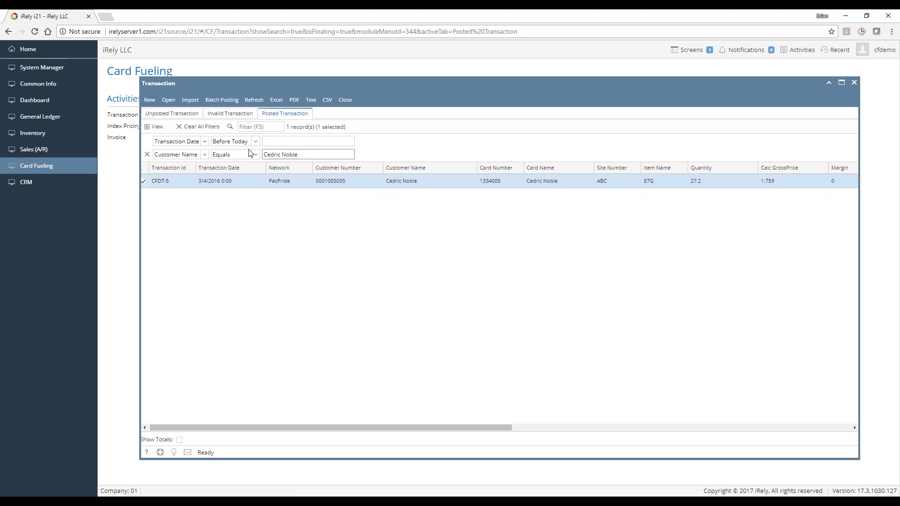
{"action": "left_click", "coordinate": [147, 154]}
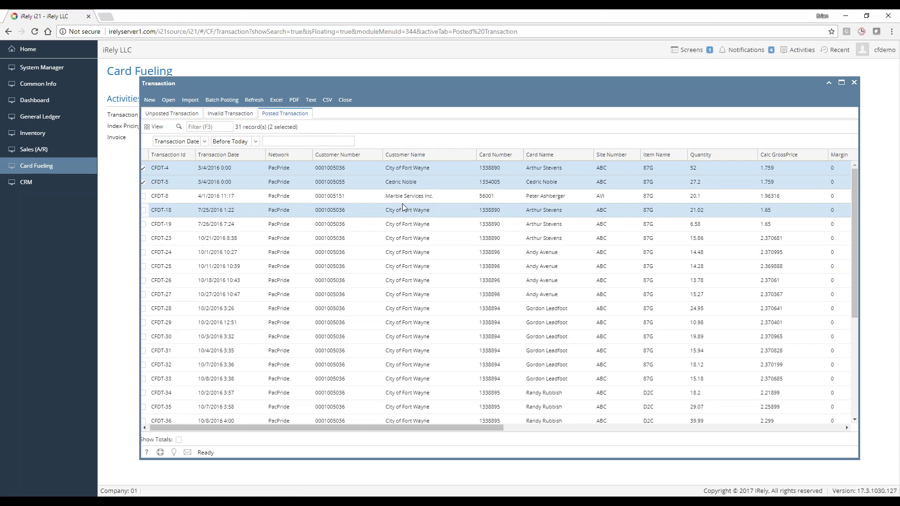
{"action": "left_click_drag", "start_coordinate": [408, 195], "coordinate": [353, 141]}
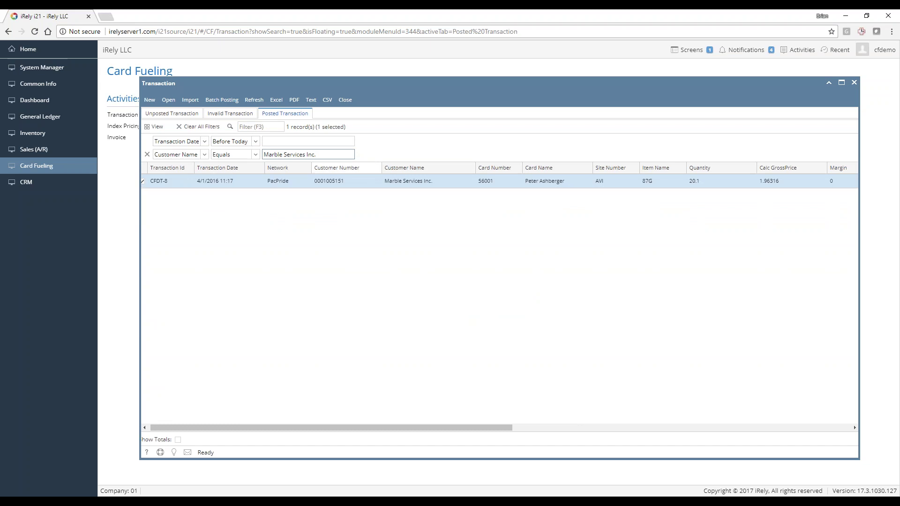
{"action": "left_click", "coordinate": [148, 155]}
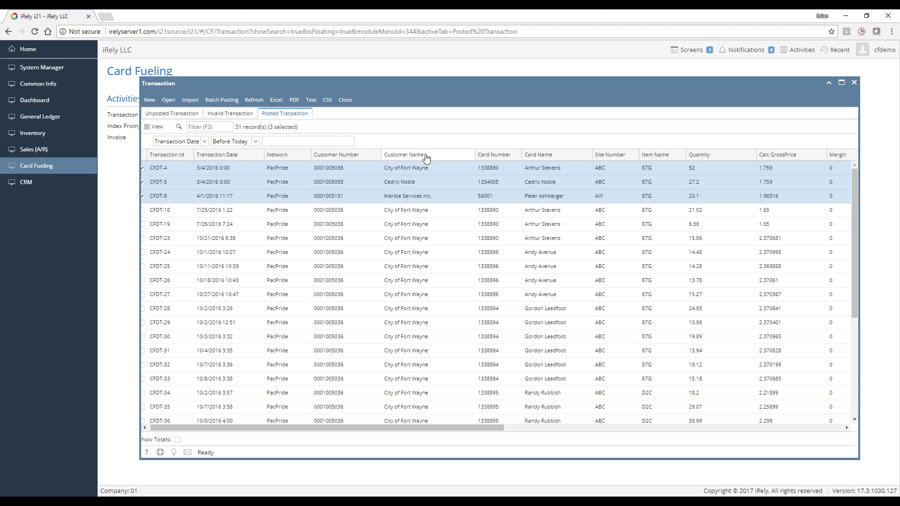
Hide Customer Number and move Card Number and Card Name right after Transaction Id
{"action": "right_click", "coordinate": [328, 155]}
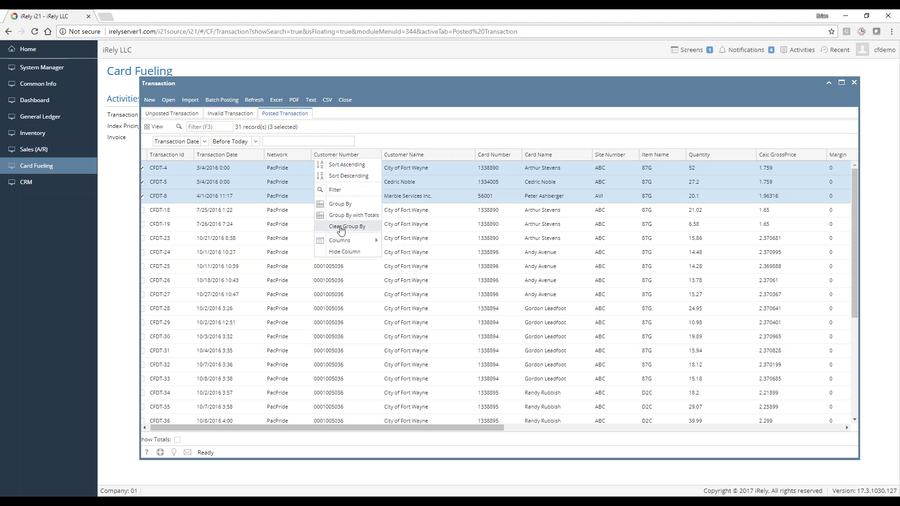
{"action": "left_click", "coordinate": [342, 252]}
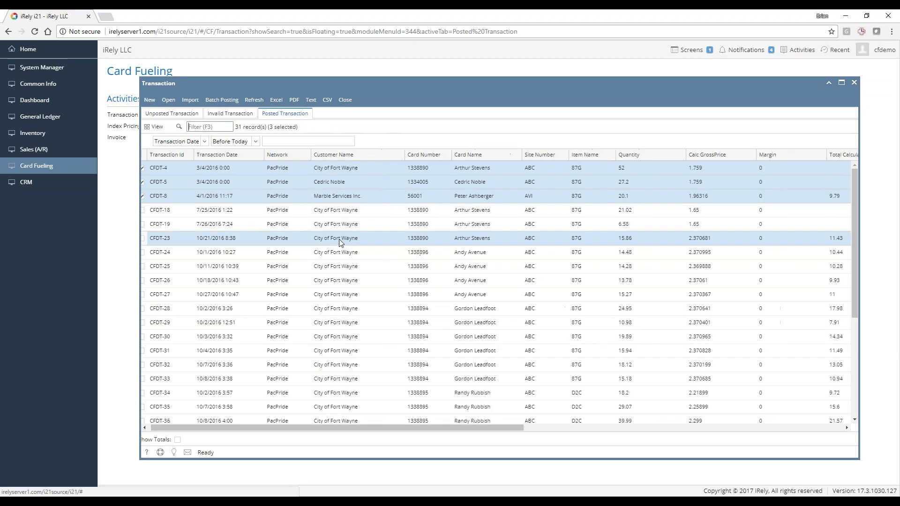
{"action": "left_click", "coordinate": [310, 196]}
{"action": "left_click", "coordinate": [309, 182]}
{"action": "left_click", "coordinate": [422, 167]}
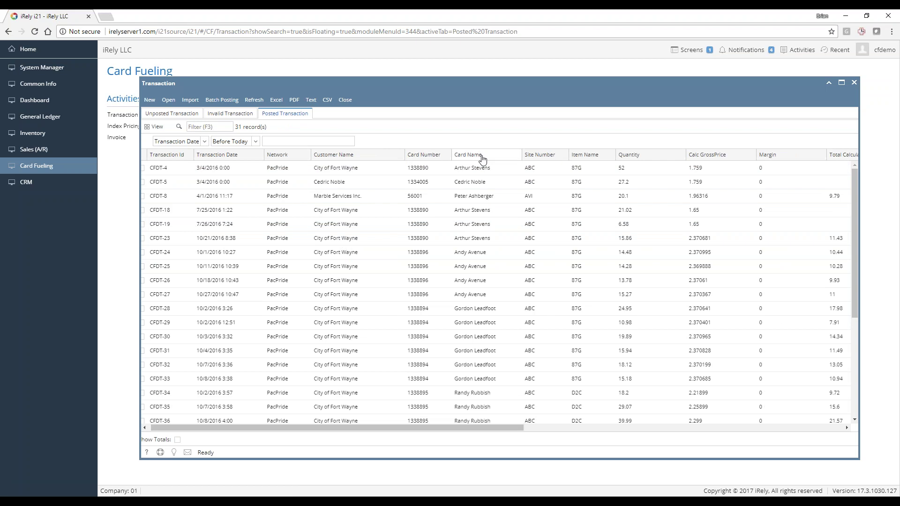
{"action": "left_click_drag", "start_coordinate": [416, 156], "coordinate": [179, 155]}
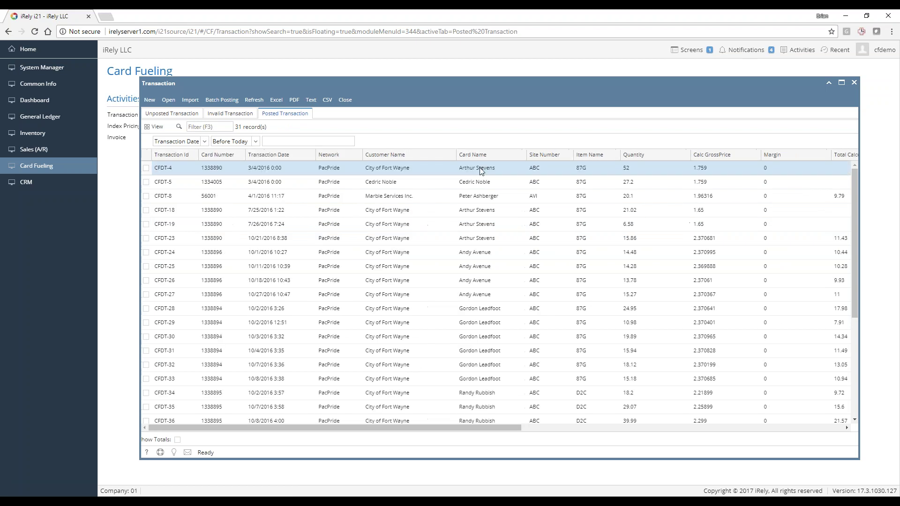
{"action": "left_click_drag", "start_coordinate": [483, 154], "coordinate": [246, 156]}
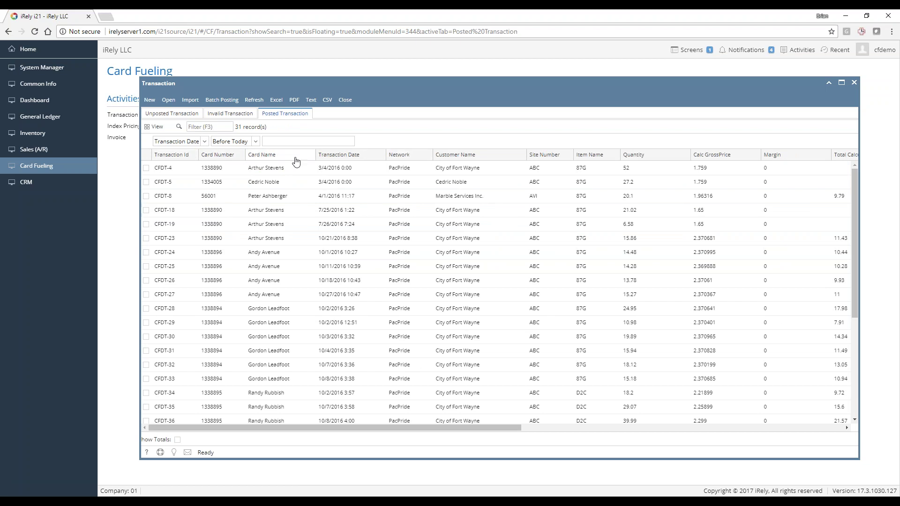
Save the grid as the layout 'my favorite trans' and open its tab
{"action": "left_click", "coordinate": [155, 126]}
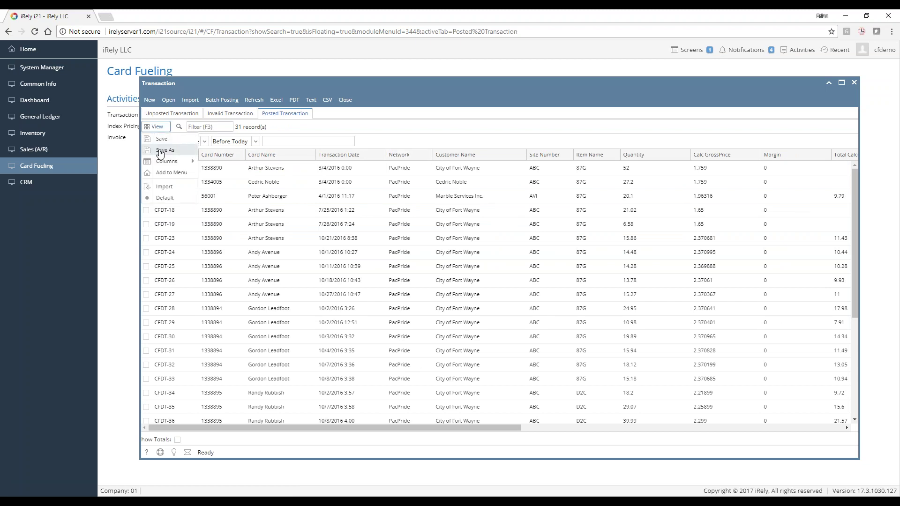
{"action": "left_click", "coordinate": [165, 150]}
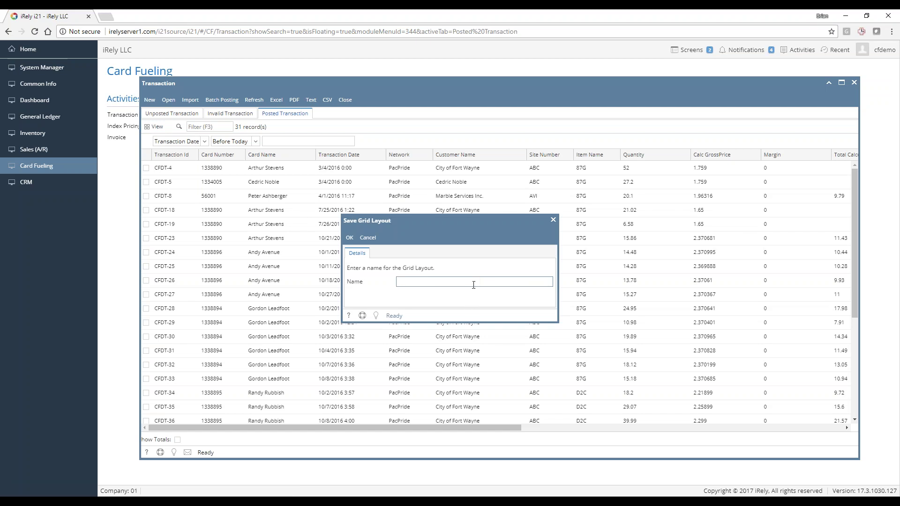
{"action": "type", "text": "my favorite trans"}
{"action": "key", "text": "Return"}
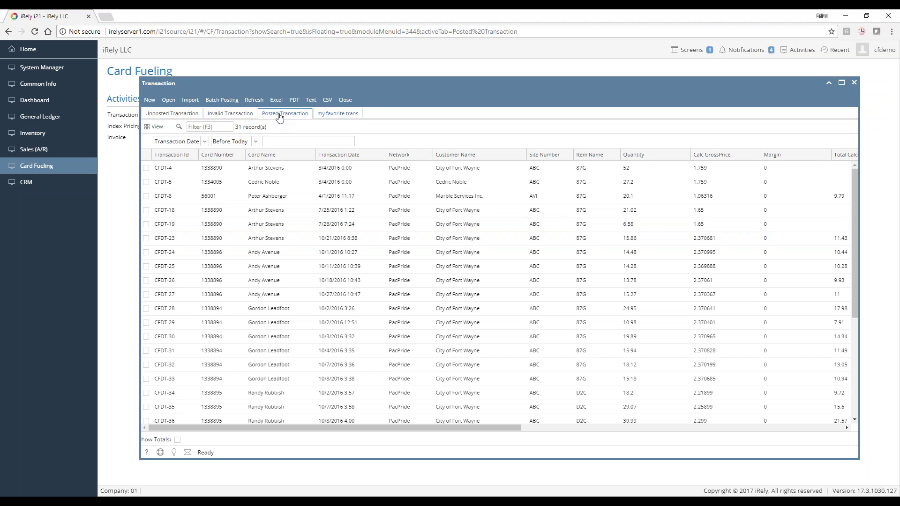
{"action": "left_click", "coordinate": [340, 118]}
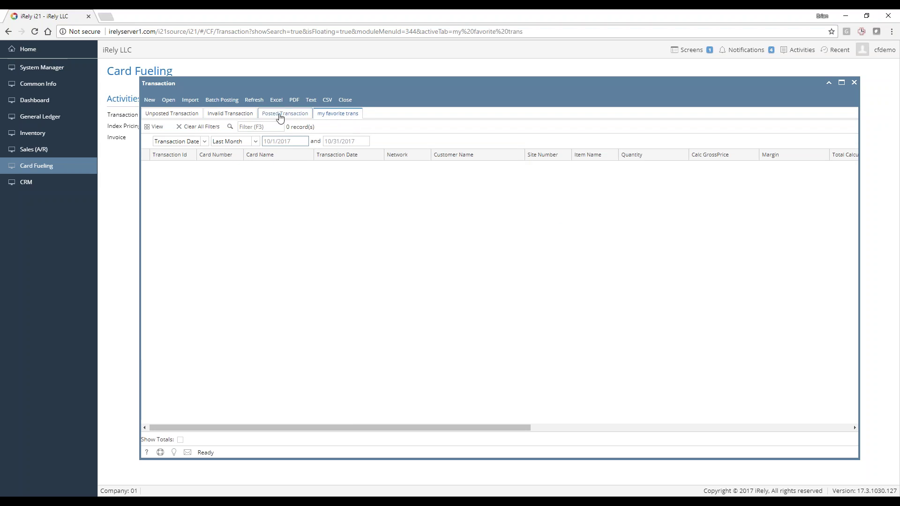
Show the Posted Transaction grid and add the Price Method, Price Basis and Vehicle No columns
{"action": "left_click", "coordinate": [289, 118]}
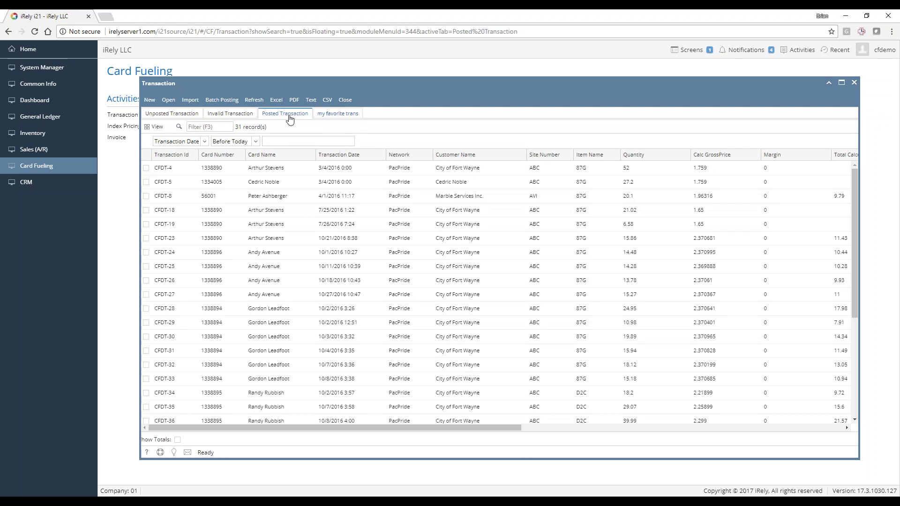
{"action": "left_click_drag", "start_coordinate": [468, 424], "coordinate": [603, 427]}
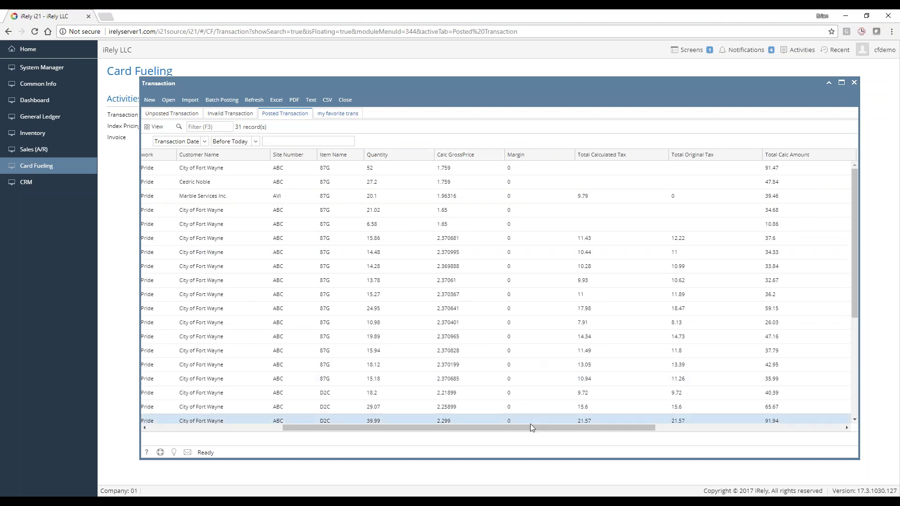
{"action": "left_click_drag", "start_coordinate": [531, 426], "coordinate": [713, 439]}
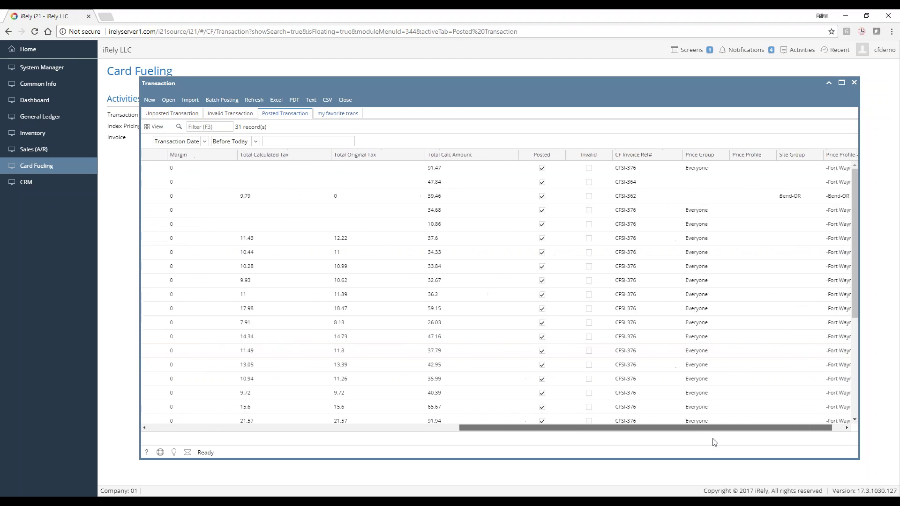
{"action": "right_click", "coordinate": [445, 154]}
{"action": "mouse_move", "coordinate": [438, 241]}
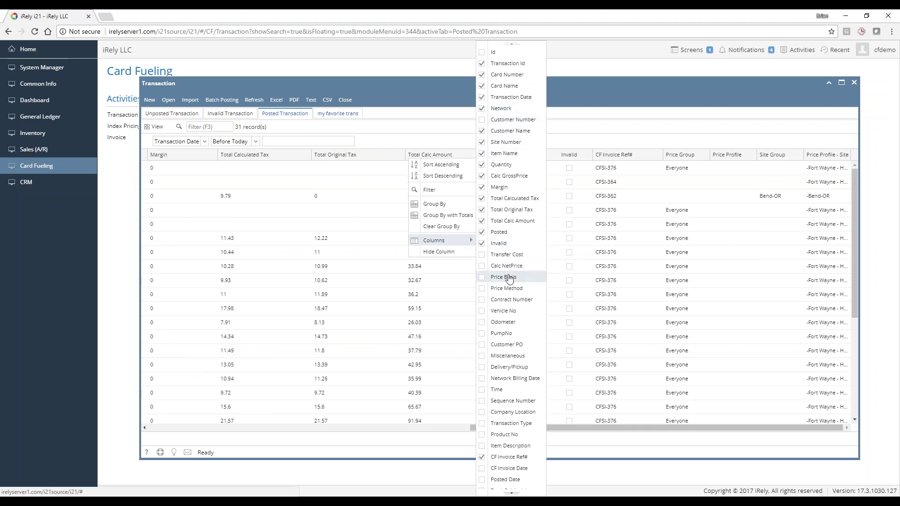
{"action": "left_click", "coordinate": [506, 288]}
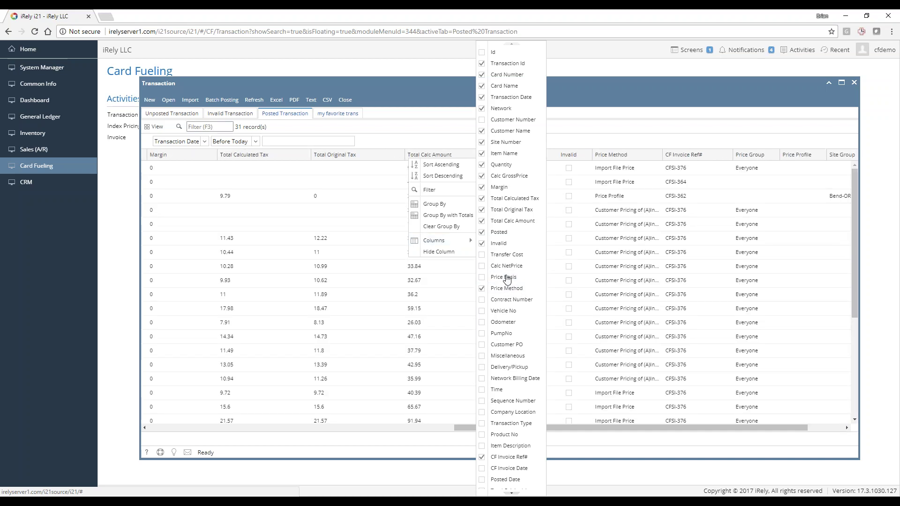
{"action": "left_click", "coordinate": [505, 278]}
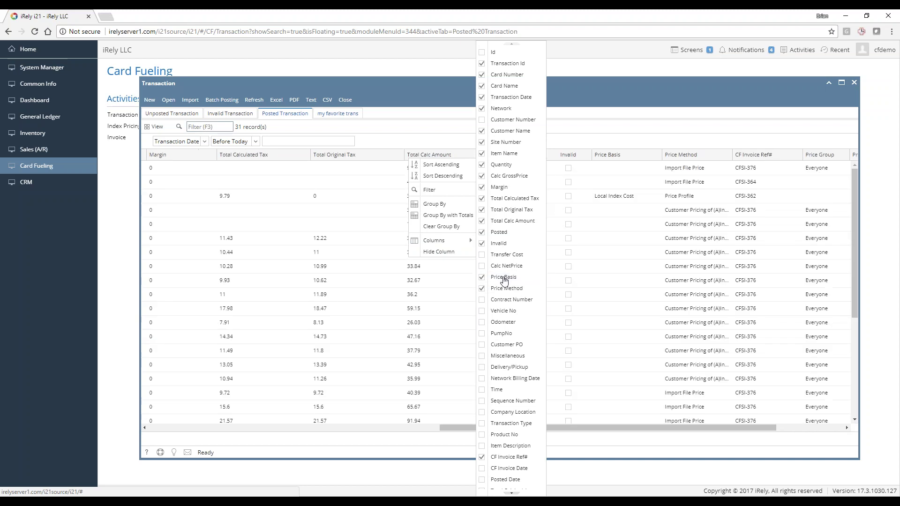
{"action": "left_click", "coordinate": [501, 313]}
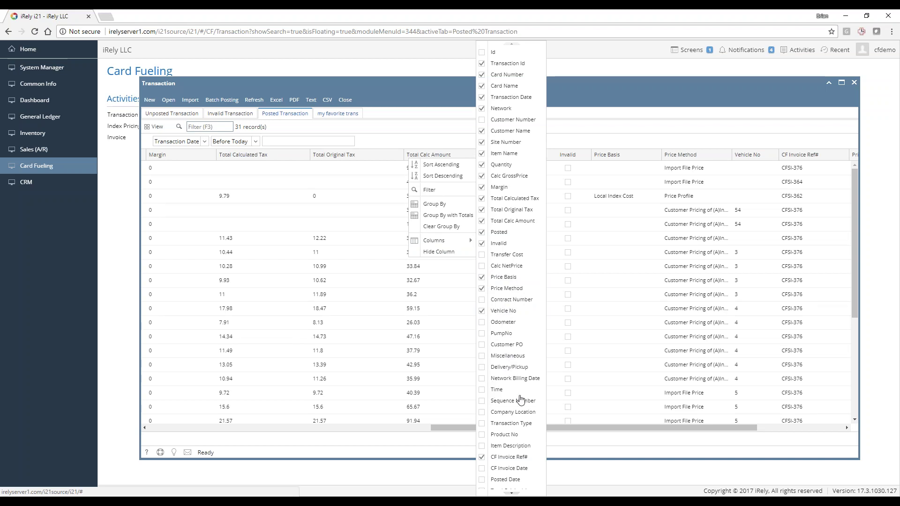
{"action": "scroll", "coordinate": [520, 401], "scroll_direction": "down", "scroll_amount": 1}
{"action": "scroll", "coordinate": [500, 422], "scroll_direction": "down", "scroll_amount": 4}
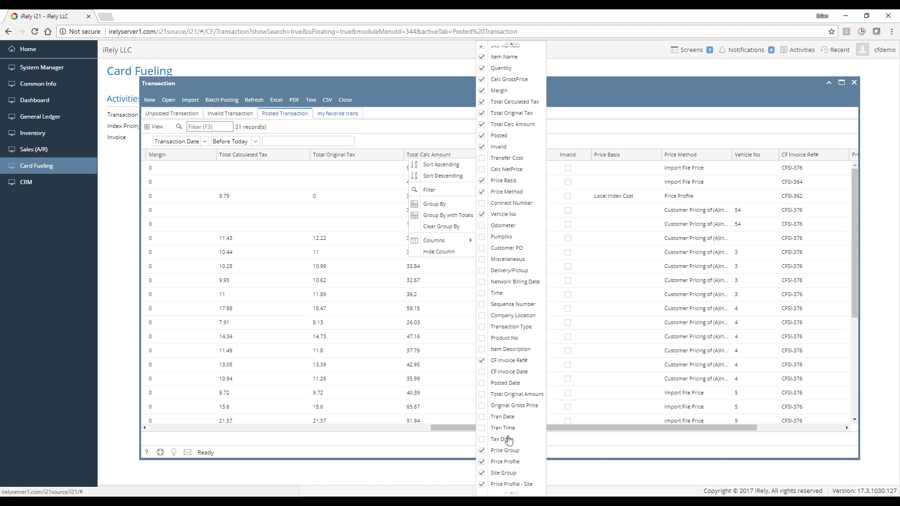
{"action": "left_click", "coordinate": [609, 430]}
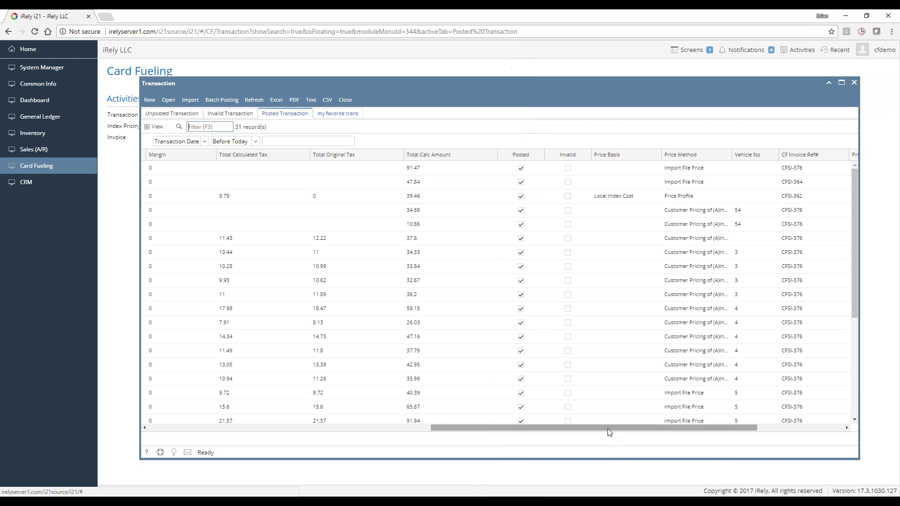
{"action": "left_click_drag", "start_coordinate": [627, 432], "coordinate": [722, 437]}
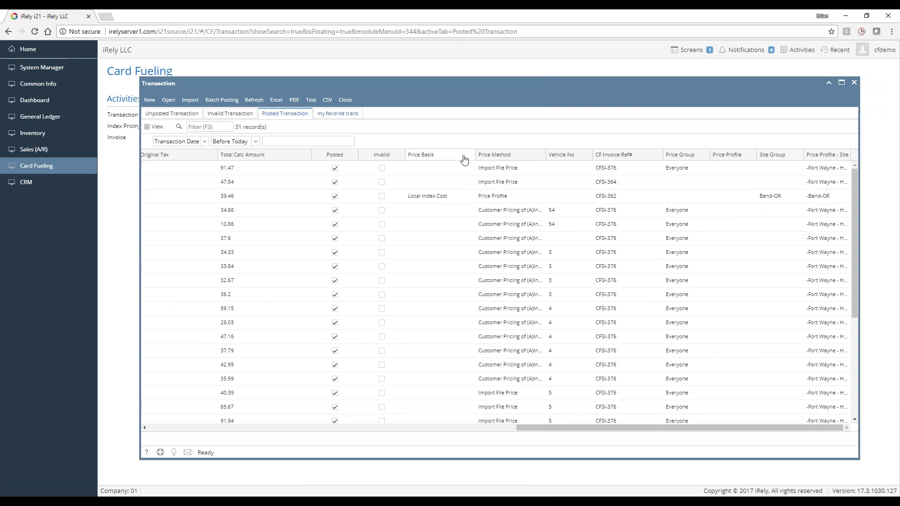
{"action": "scroll", "coordinate": [502, 226], "scroll_direction": "down", "scroll_amount": 4}
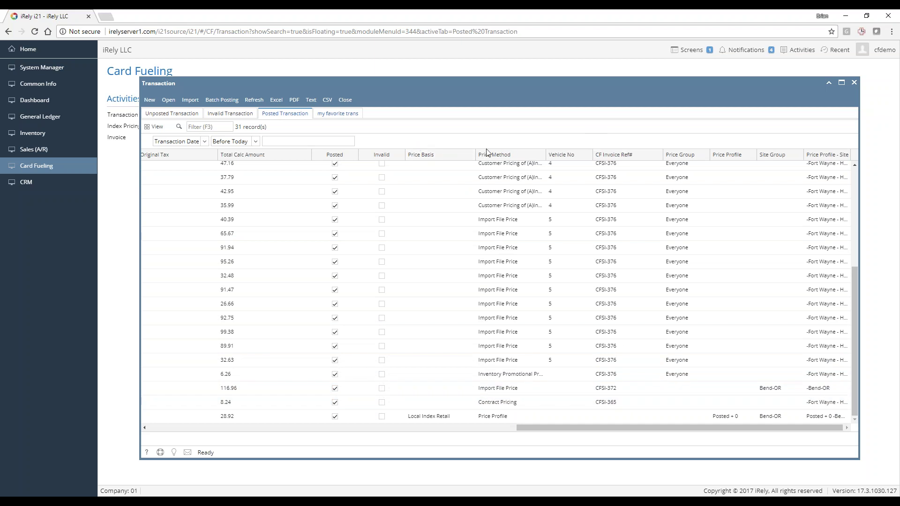
{"action": "left_click", "coordinate": [541, 154]}
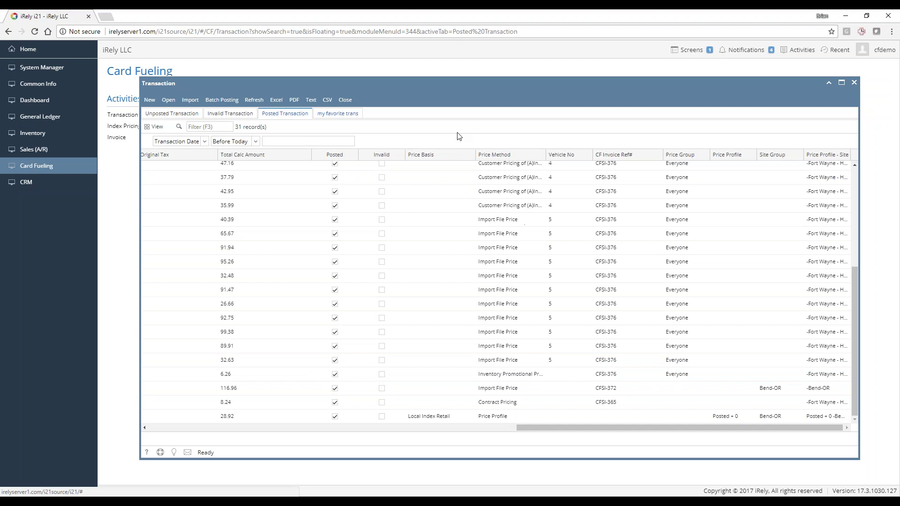
{"action": "left_click", "coordinate": [354, 164]}
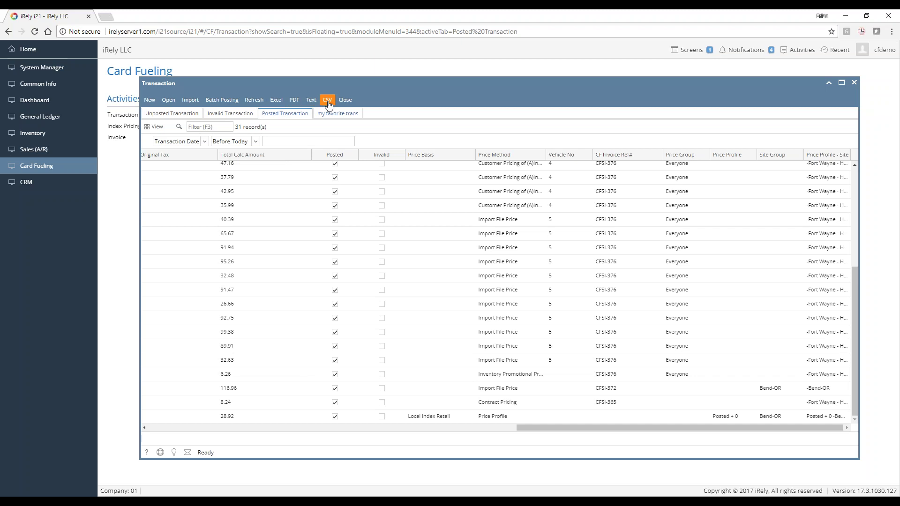
Export the posted transactions to CSV and open the file in Excel
{"action": "left_click", "coordinate": [328, 101]}
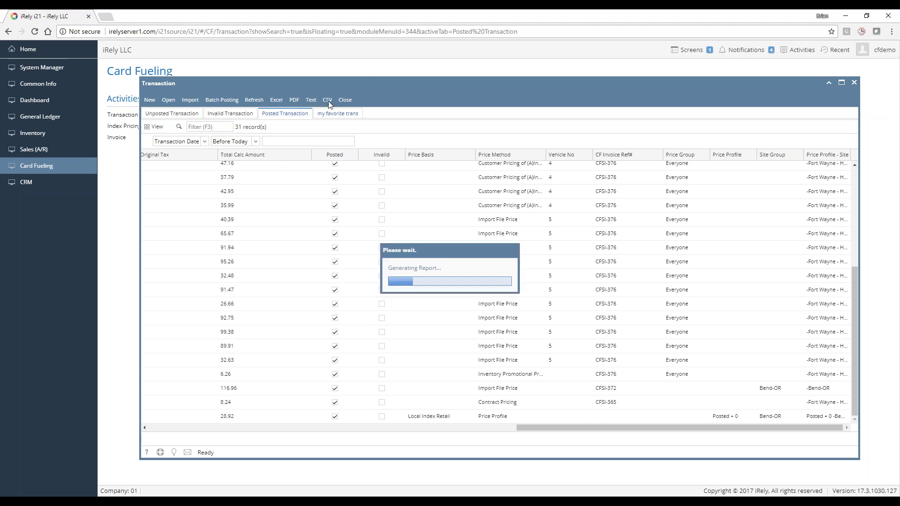
{"action": "left_click", "coordinate": [365, 247]}
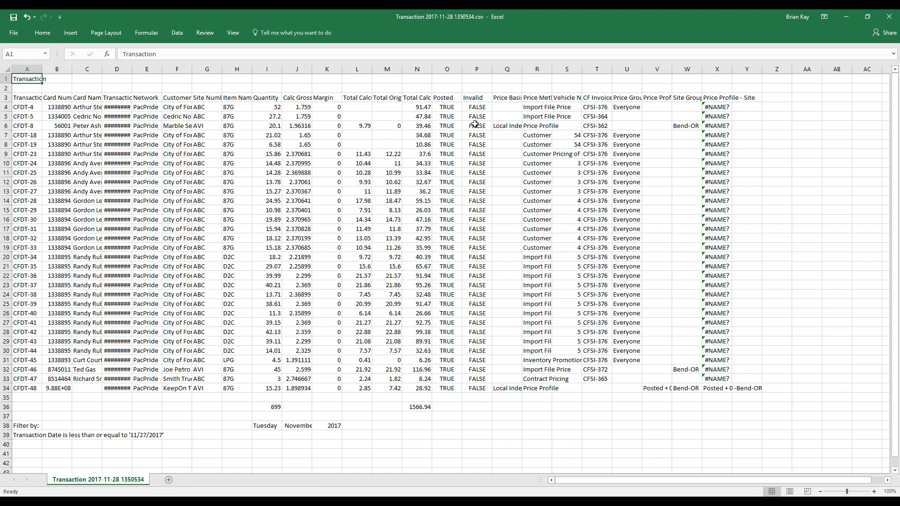
{"action": "left_click", "coordinate": [45, 108]}
{"action": "left_click", "coordinate": [133, 100]}
Auto-fit column D to show the dates, close the workbook without saving, and return to i21
{"action": "left_click", "coordinate": [117, 69]}
{"action": "double_click", "coordinate": [132, 69]}
{"action": "left_click", "coordinate": [199, 116]}
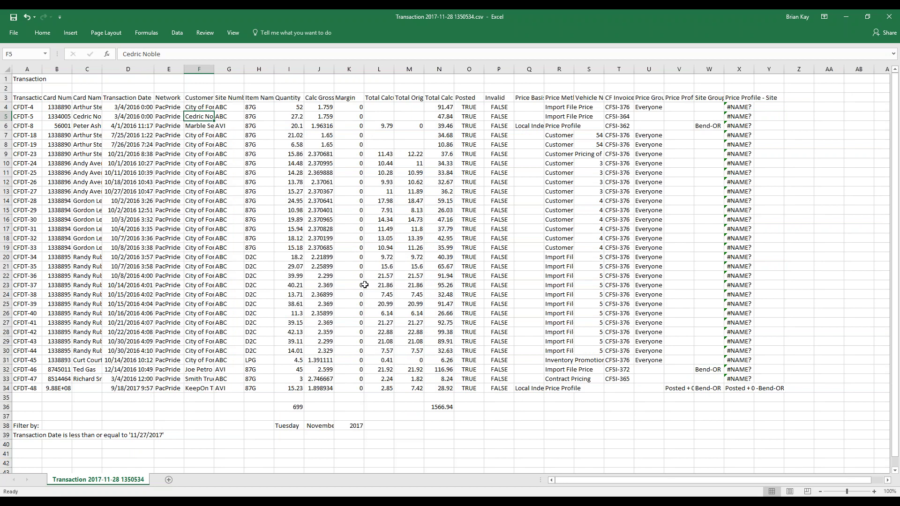
{"action": "left_click", "coordinate": [889, 16]}
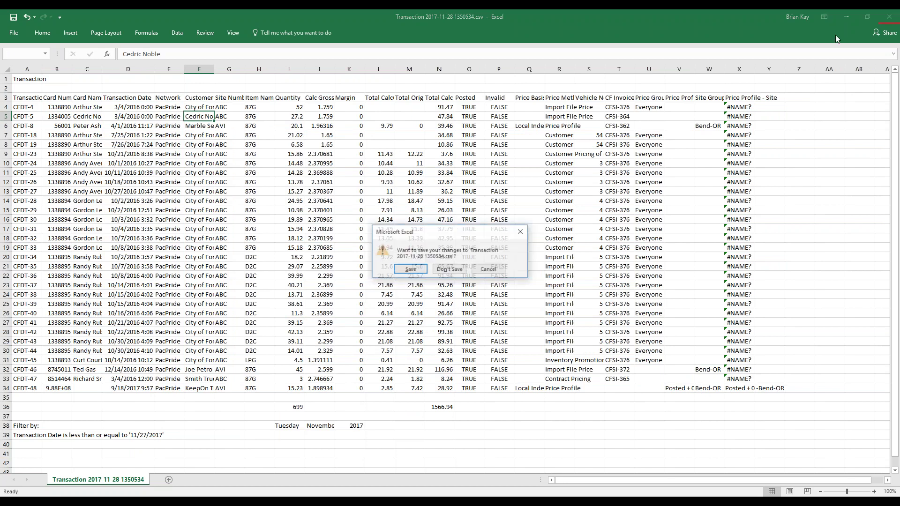
{"action": "left_click", "coordinate": [445, 270]}
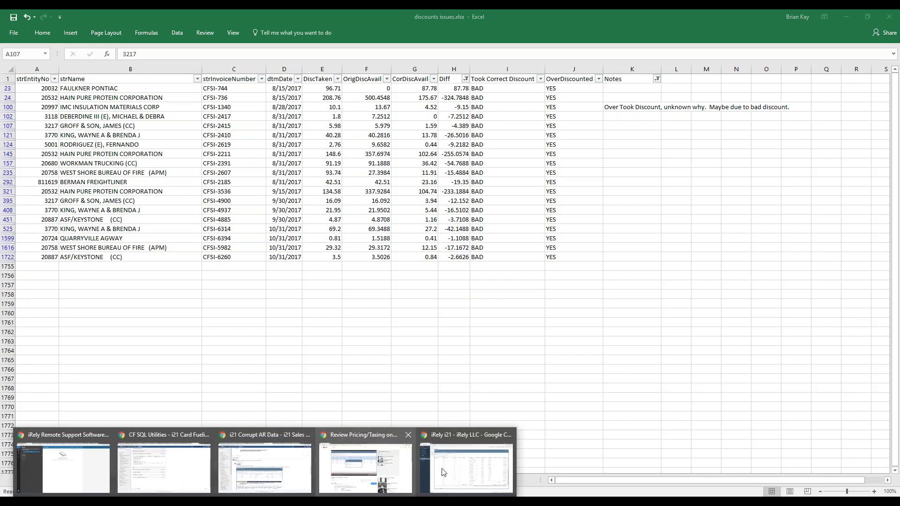
{"action": "left_click", "coordinate": [469, 471]}
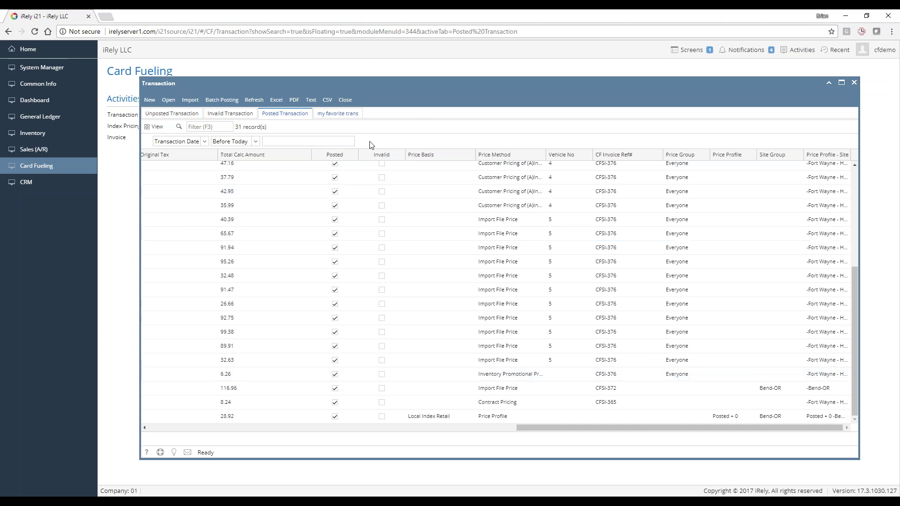
Close the Transaction window and generate the one-page Transaction Summary By Site report
{"action": "left_click", "coordinate": [345, 99]}
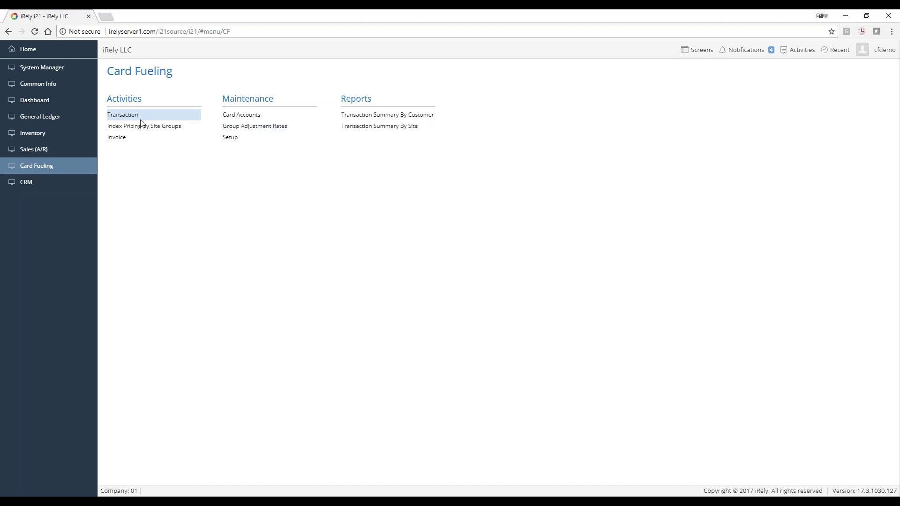
{"action": "left_click", "coordinate": [386, 114]}
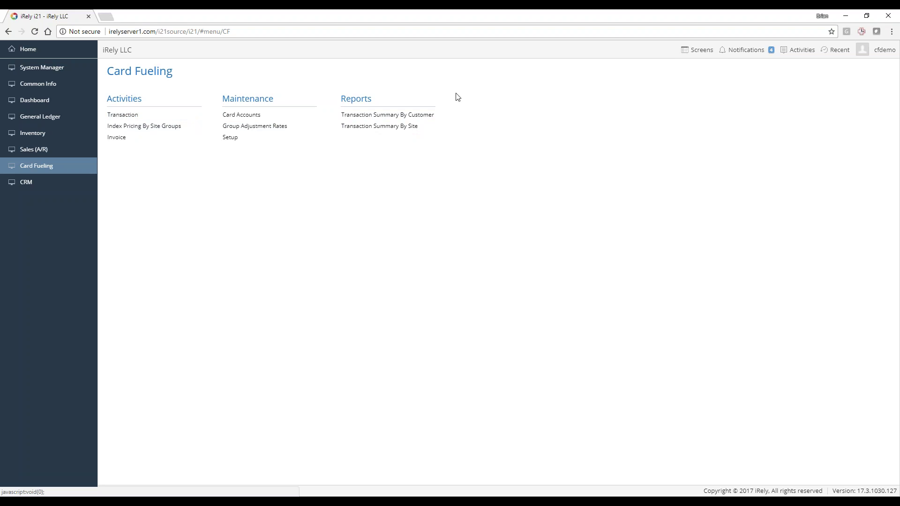
{"action": "left_click", "coordinate": [365, 130]}
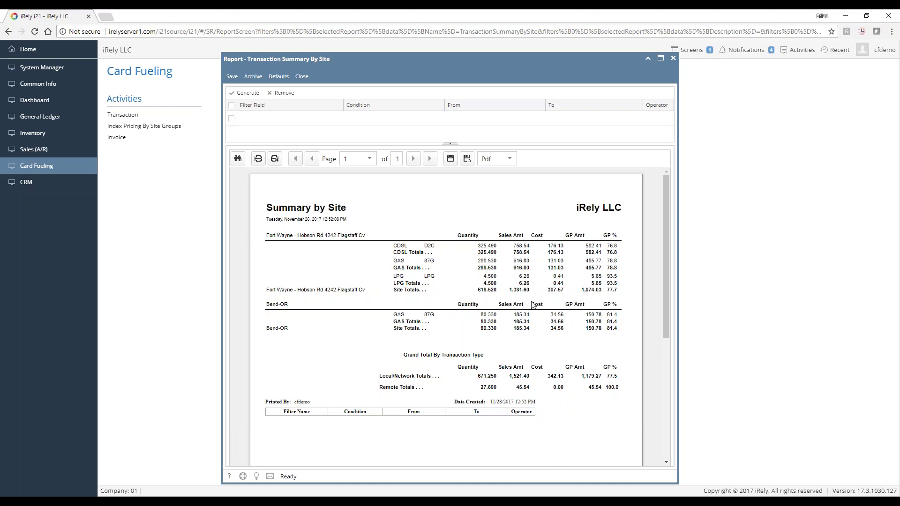
{"action": "scroll", "coordinate": [422, 328], "scroll_direction": "down", "scroll_amount": 3}
{"action": "scroll", "coordinate": [392, 328], "scroll_direction": "up", "scroll_amount": 3}
{"action": "left_click", "coordinate": [301, 76]}
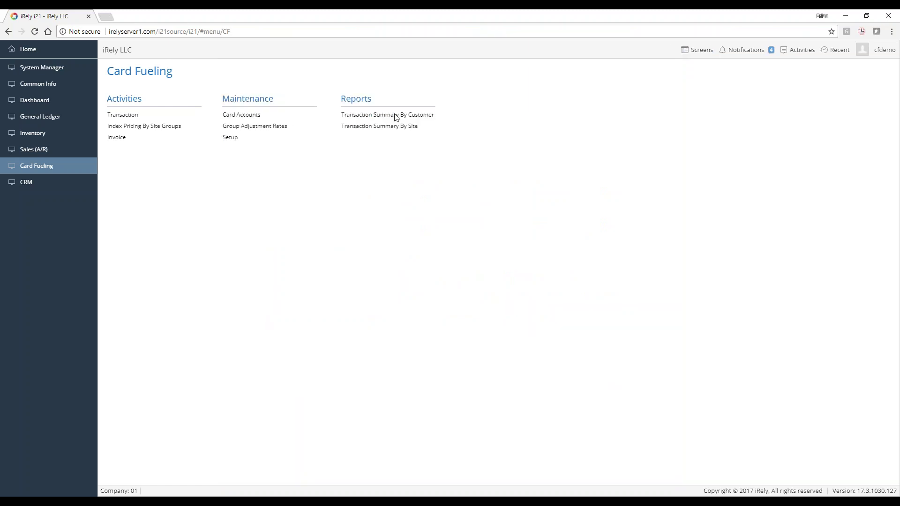
{"action": "left_click", "coordinate": [384, 117]}
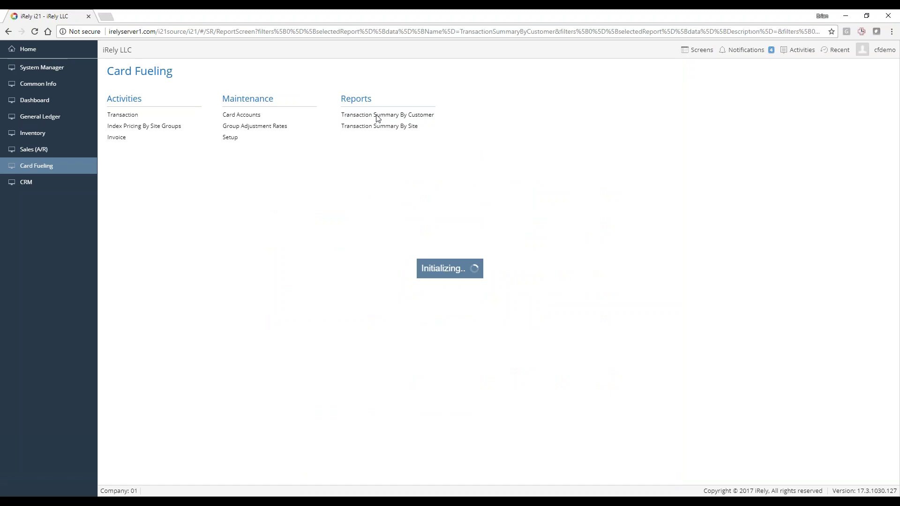
{"action": "left_click", "coordinate": [245, 93]}
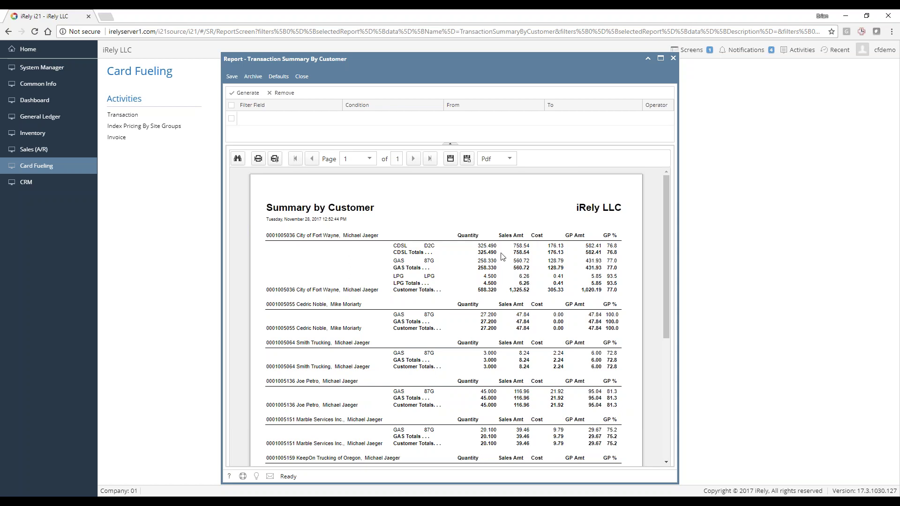
{"action": "scroll", "coordinate": [370, 302], "scroll_direction": "down", "scroll_amount": 5}
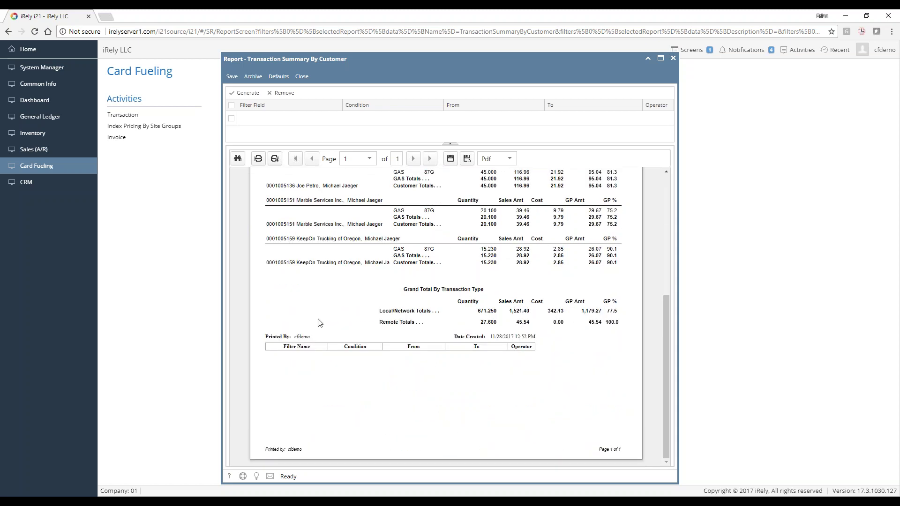
{"action": "left_click", "coordinate": [303, 76]}
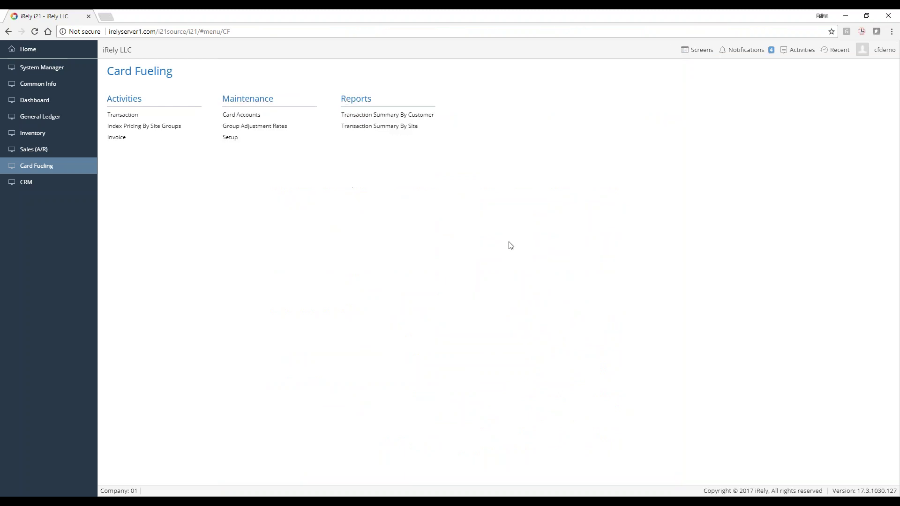